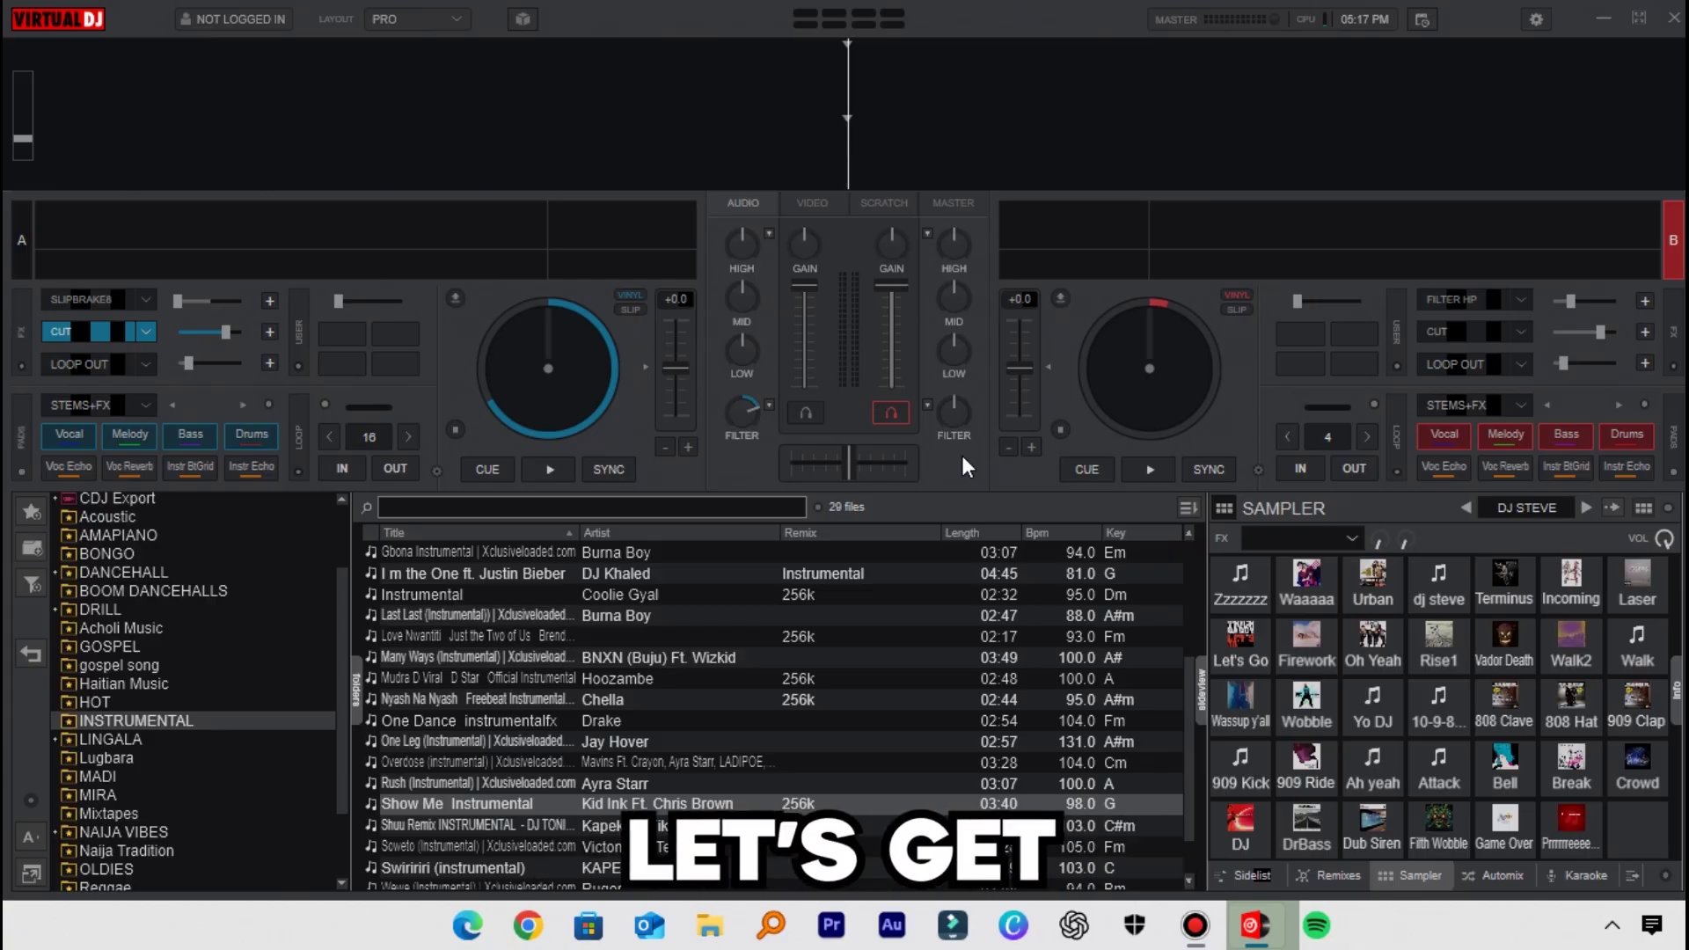
Open the advanced keyboard mapping editor in the controller settings.
{"action": "left_click", "coordinate": [1592, 32]}
{"action": "left_click", "coordinate": [1254, 923]}
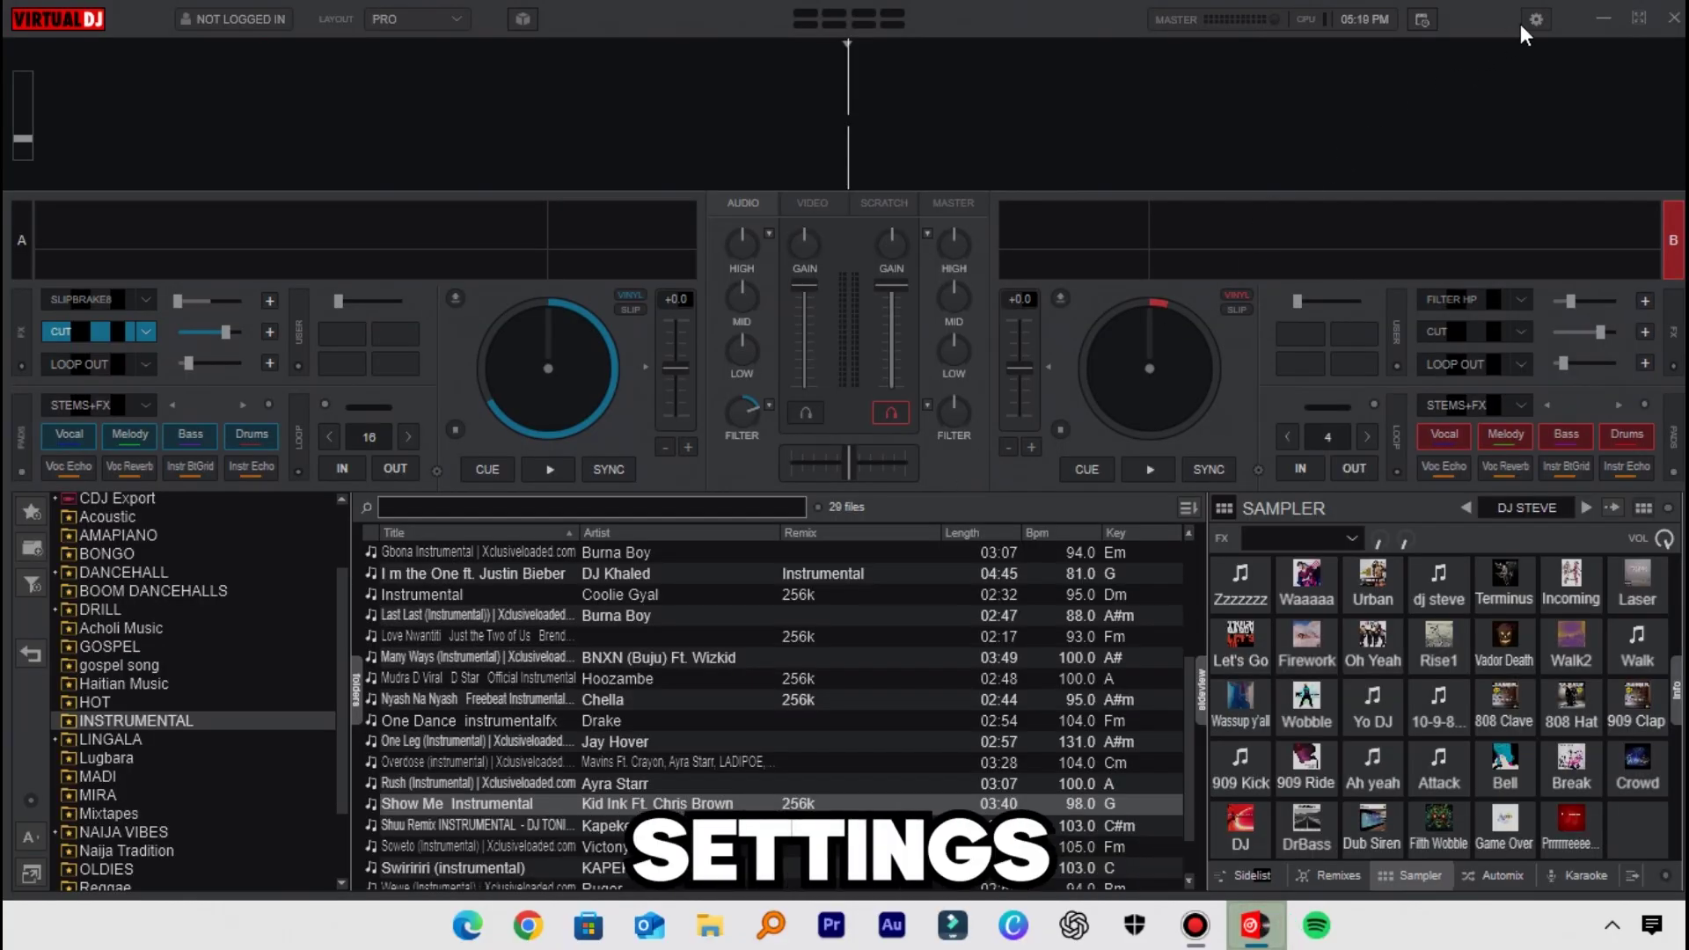
{"action": "left_click", "coordinate": [1533, 18]}
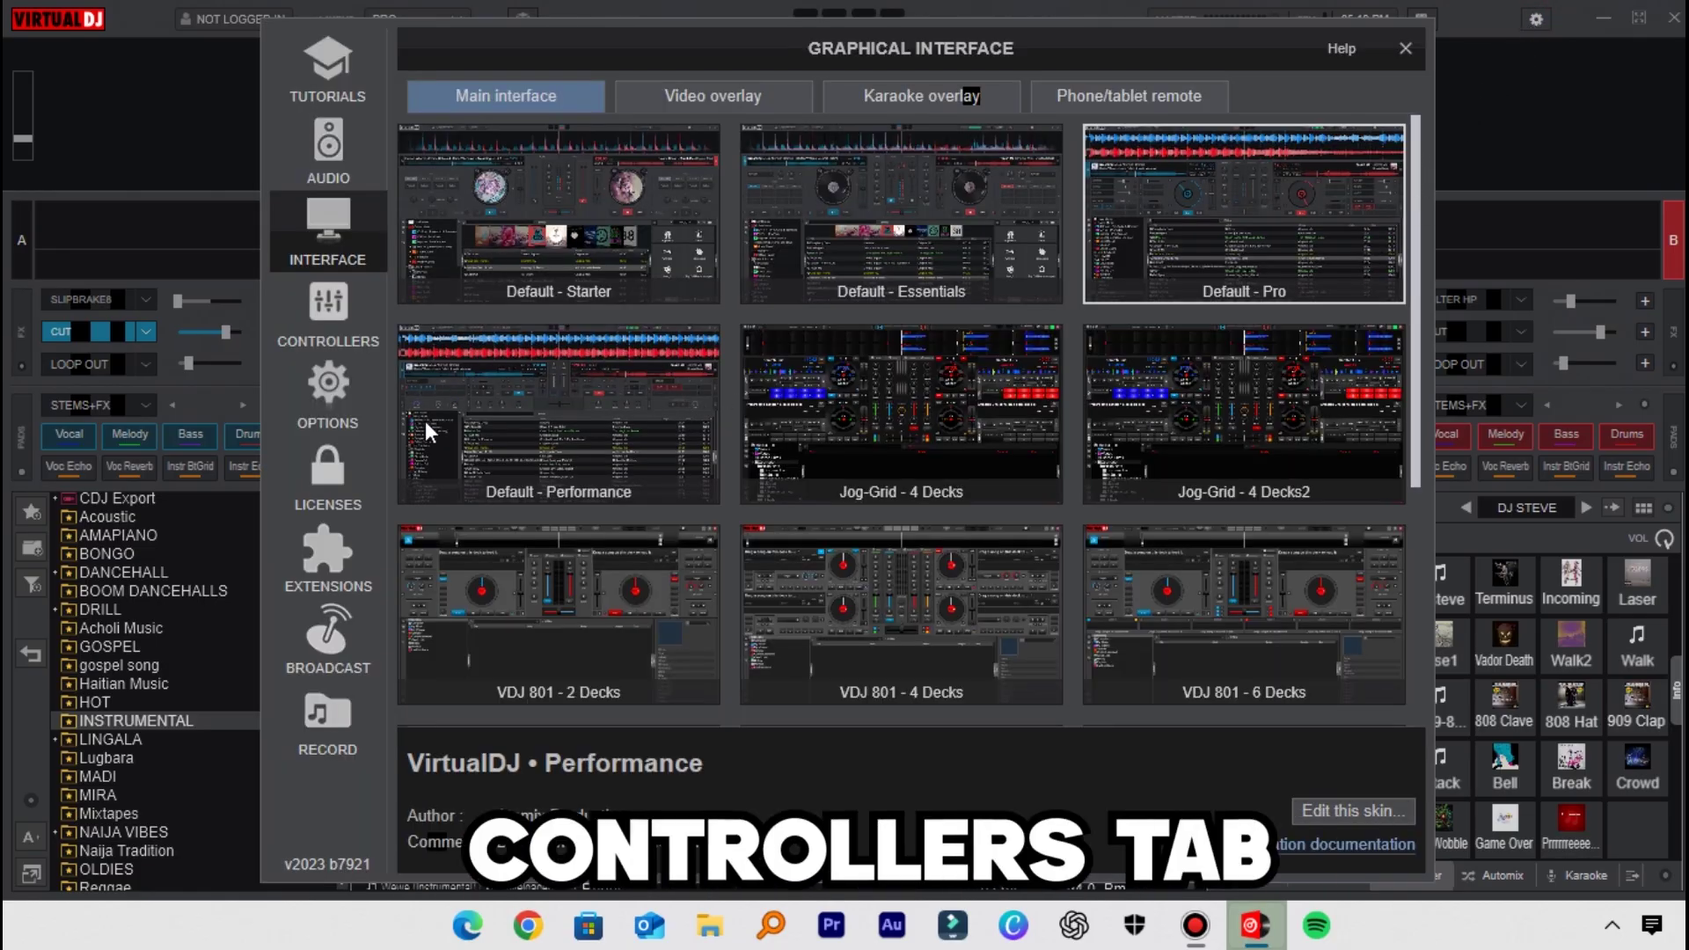
{"action": "left_click", "coordinate": [342, 319]}
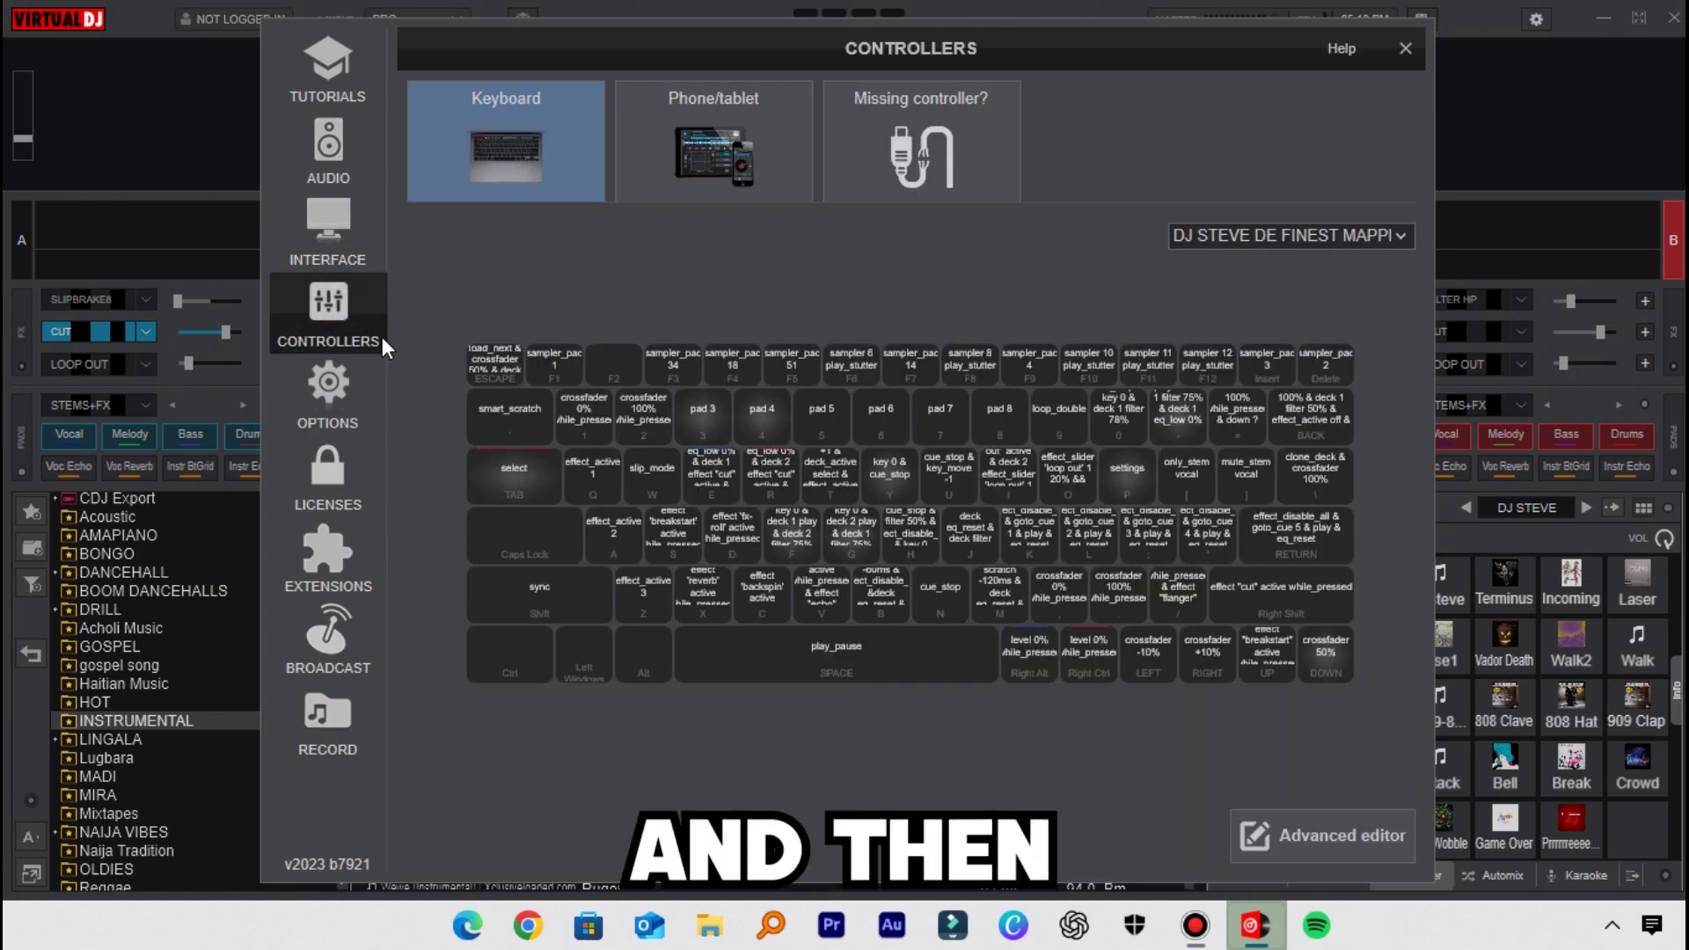
{"action": "left_click", "coordinate": [1304, 835]}
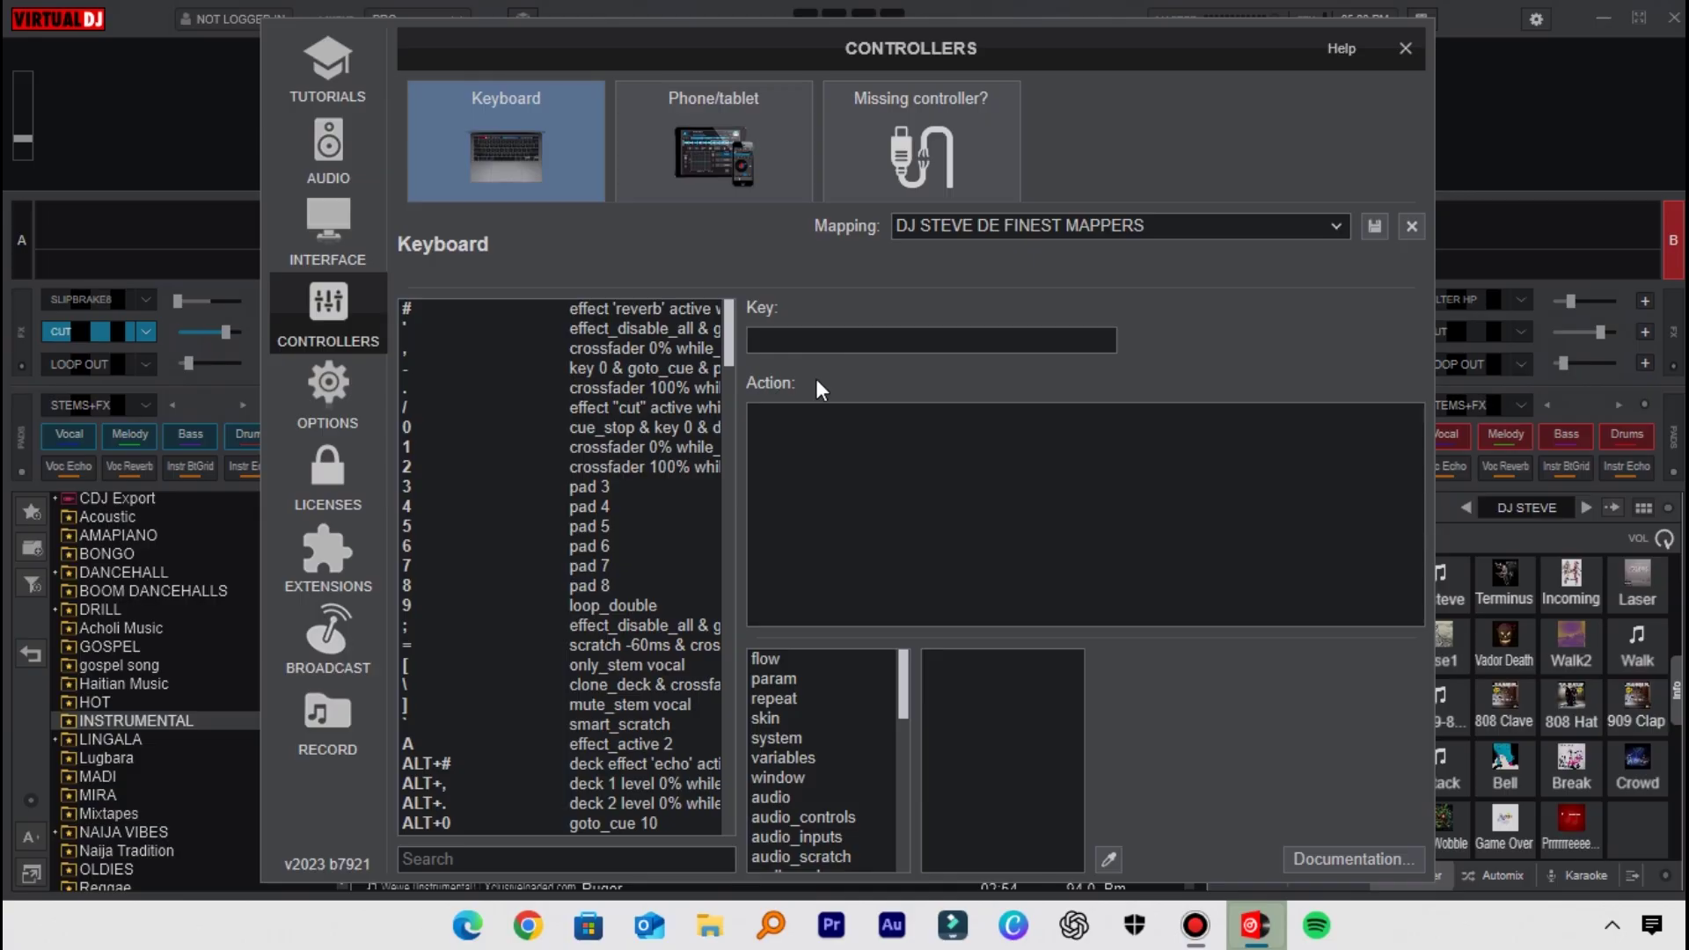
Map NUM7 to the action "deck 1 level +8%".
{"action": "left_click", "coordinate": [808, 346]}
{"action": "left_click", "coordinate": [797, 452]}
{"action": "type", "text": "dec"}
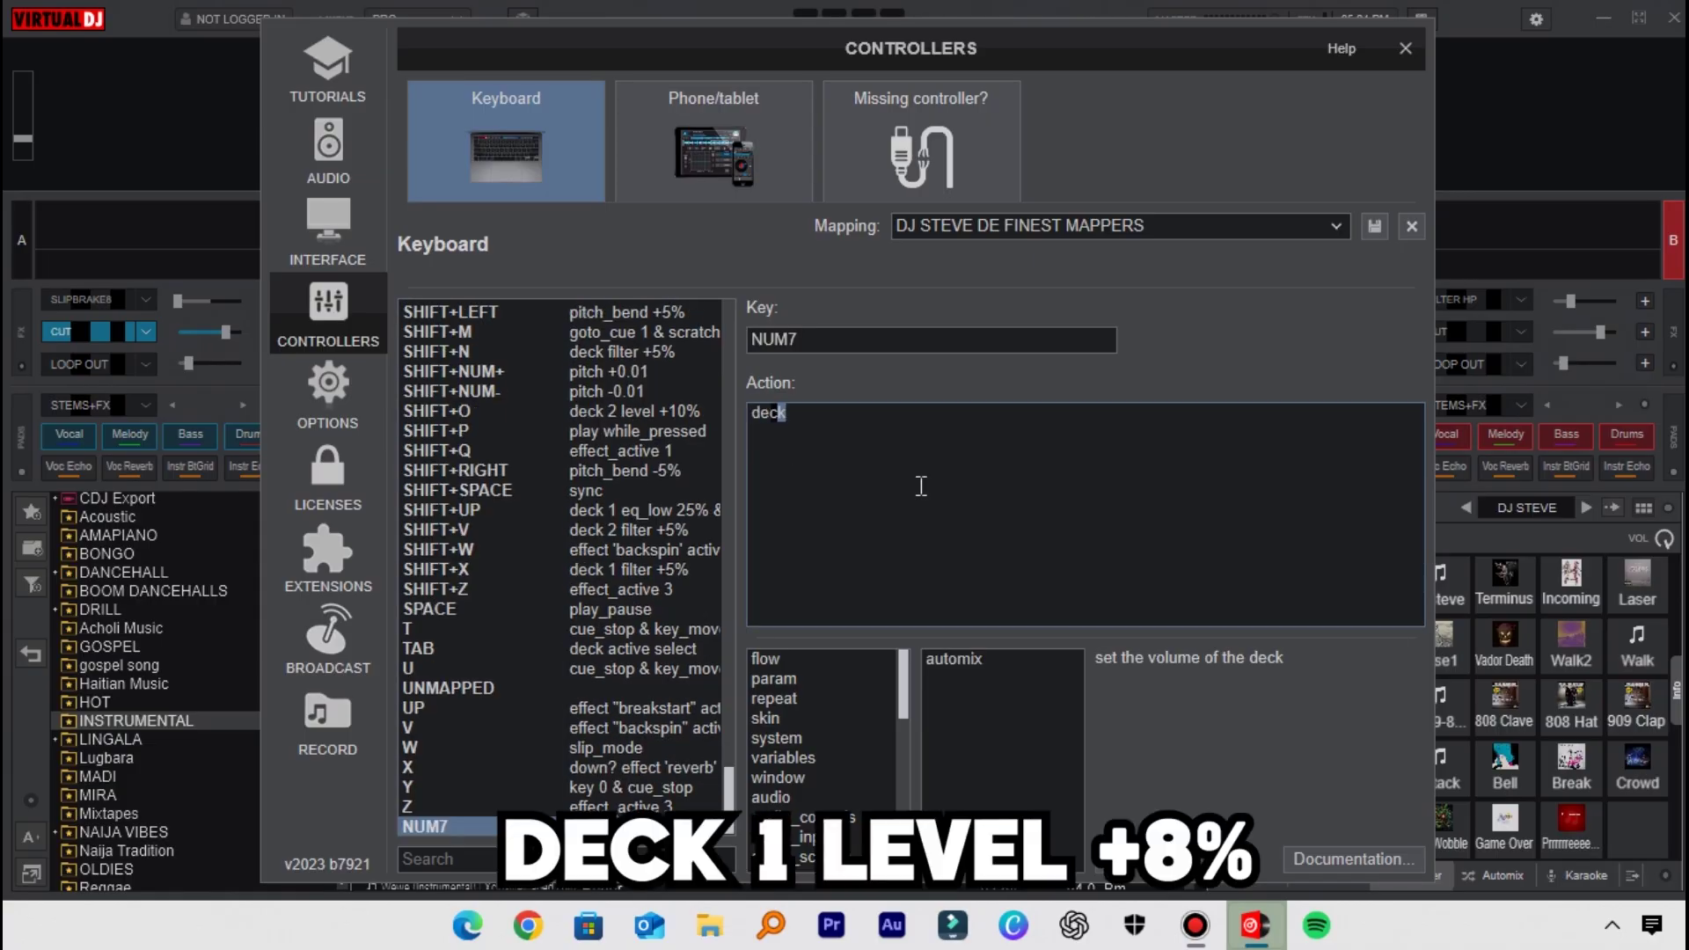
{"action": "type", "text": "k 1 level"}
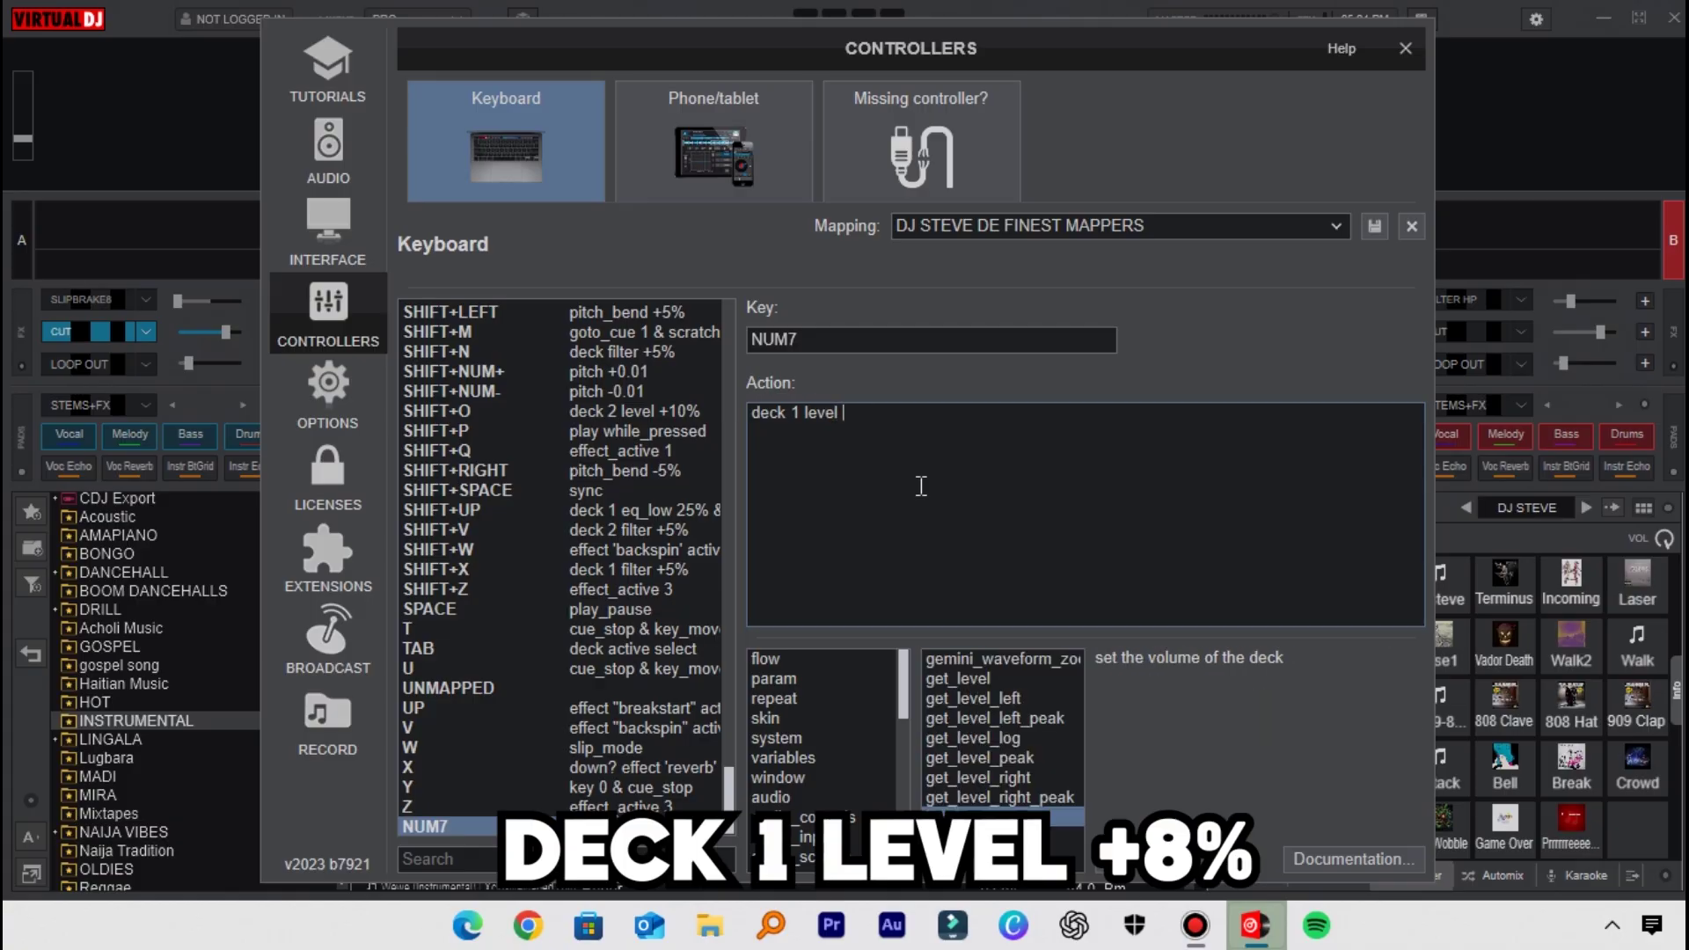
{"action": "type", "text": " +8%"}
{"action": "key", "text": "Escape"}
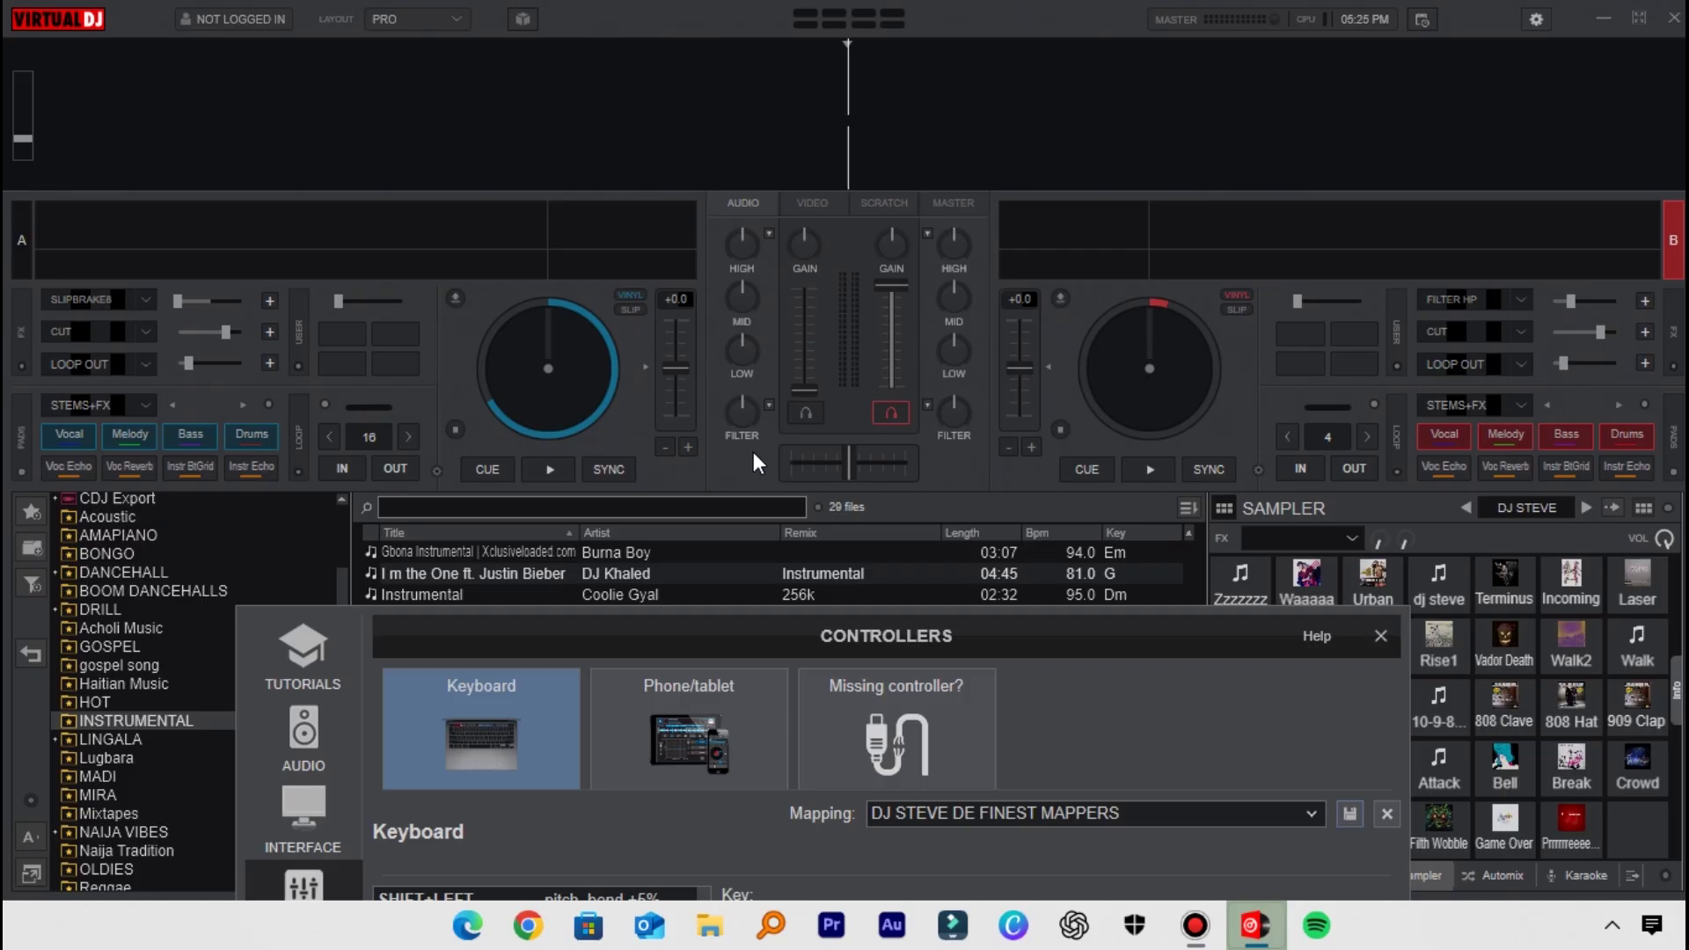
Test the NUM7 mapping by raising the deck 1 volume fader in repeated increments.
{"action": "key", "text": "Up"}
{"action": "key", "text": "Up"}
{"action": "key", "text": "Up"}
{"action": "key", "text": "Up"}
{"action": "key", "text": "Up"}
{"action": "key", "text": "Up"}
{"action": "key", "text": "Up"}
{"action": "key", "text": "Up"}
{"action": "key", "text": "Up"}
{"action": "key", "text": "Up"}
{"action": "key", "text": "Up"}
{"action": "key", "text": "Up"}
Map NUM4 to the action "deck 1 level -8%".
{"action": "left_click_drag", "start_coordinate": [886, 641], "coordinate": [885, 71]}
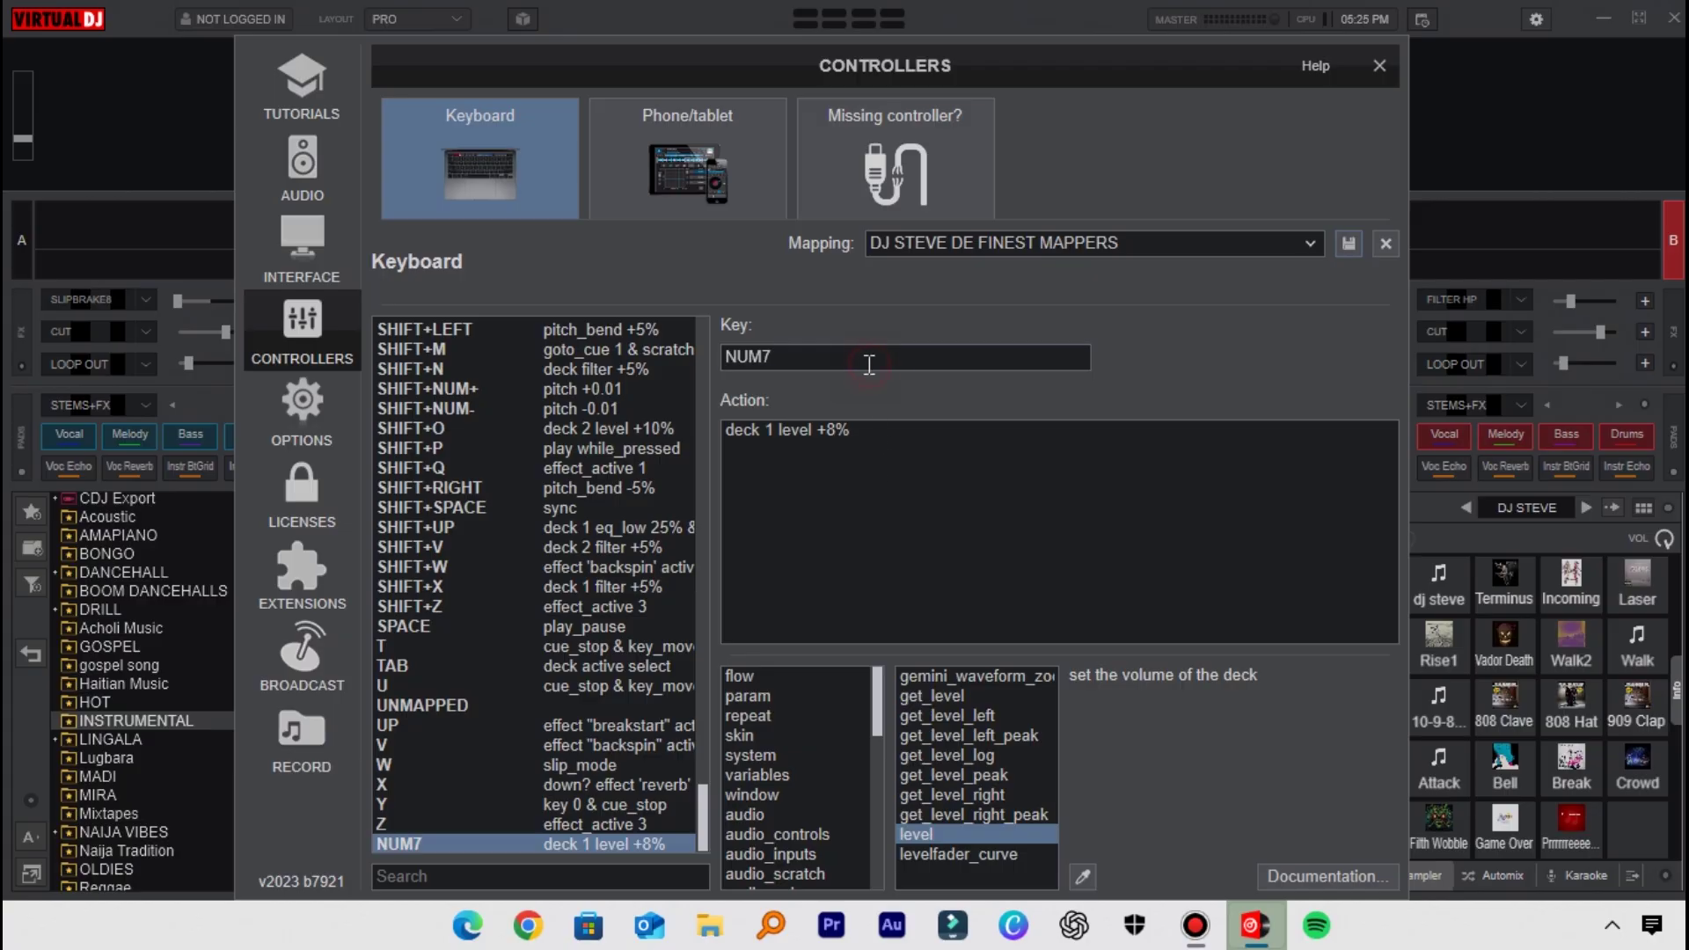
{"action": "key", "text": "KP_4"}
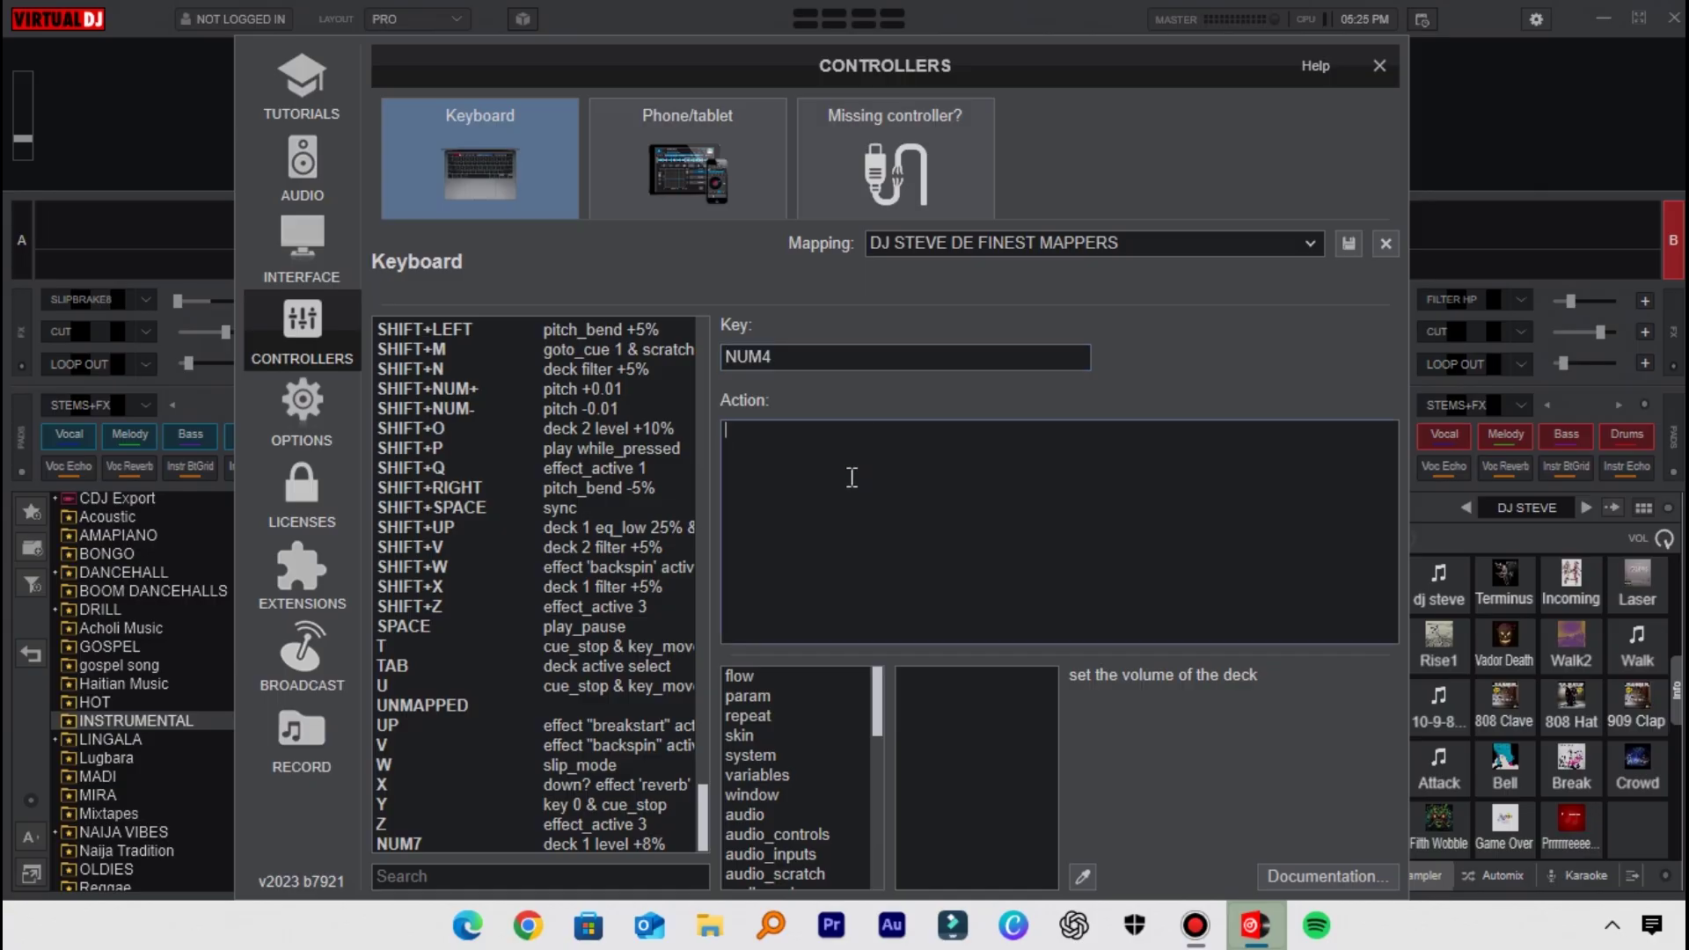
{"action": "type", "text": "decl"}
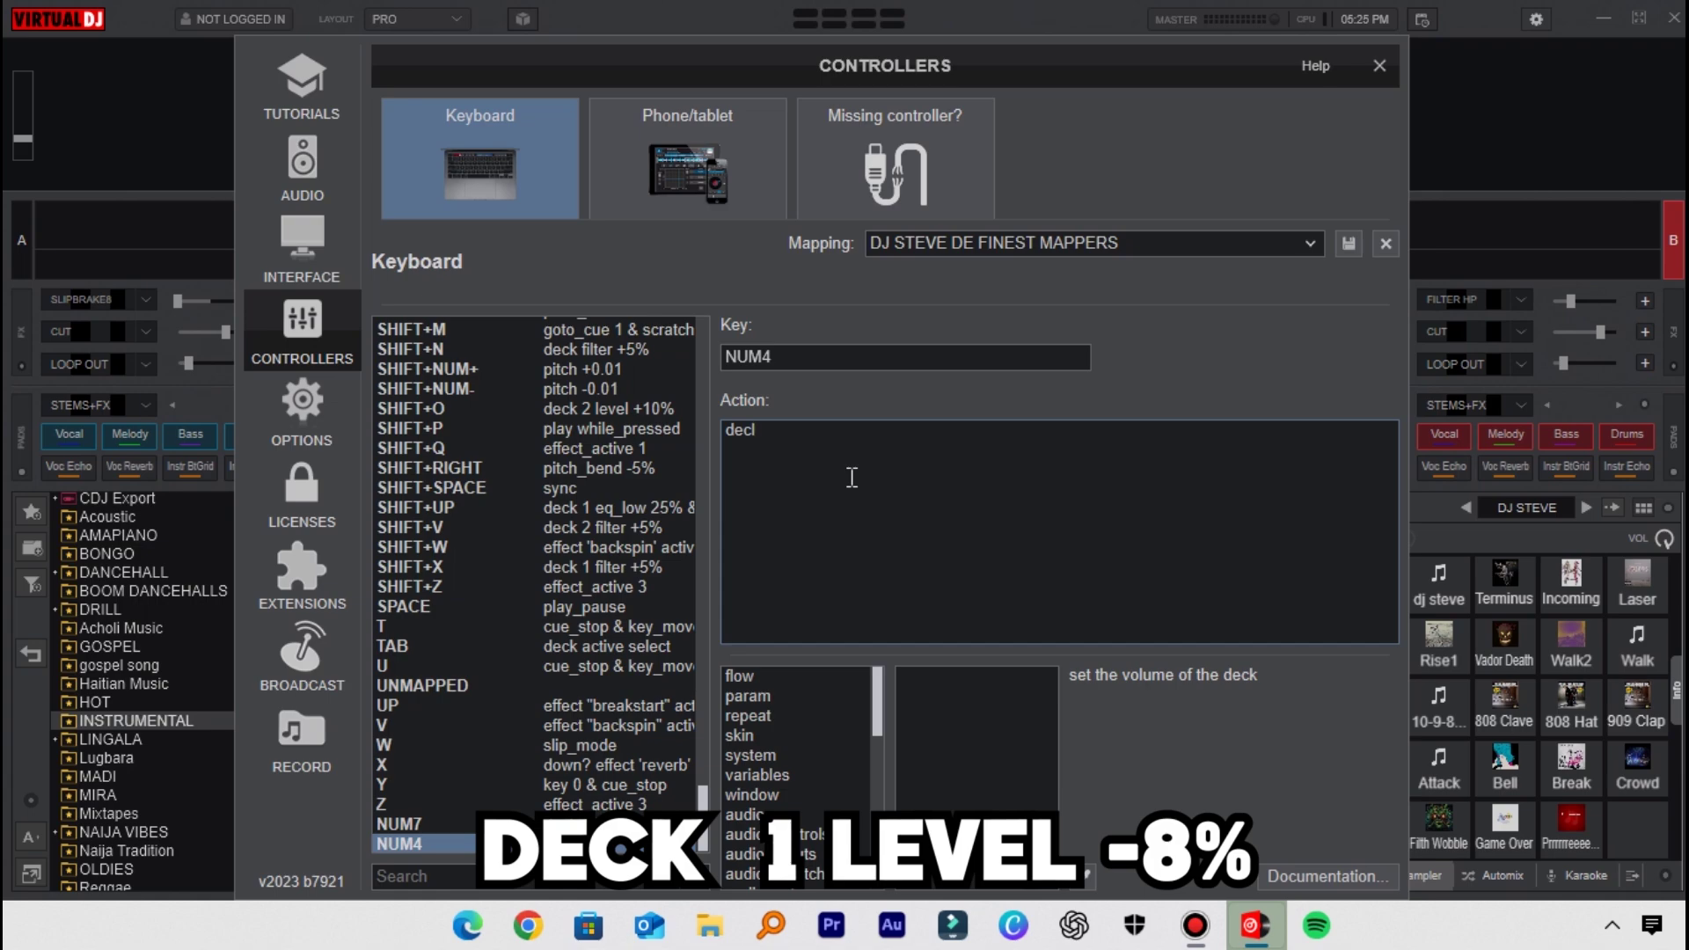
{"action": "key", "text": "BackSpace"}
{"action": "type", "text": "k 1 level"}
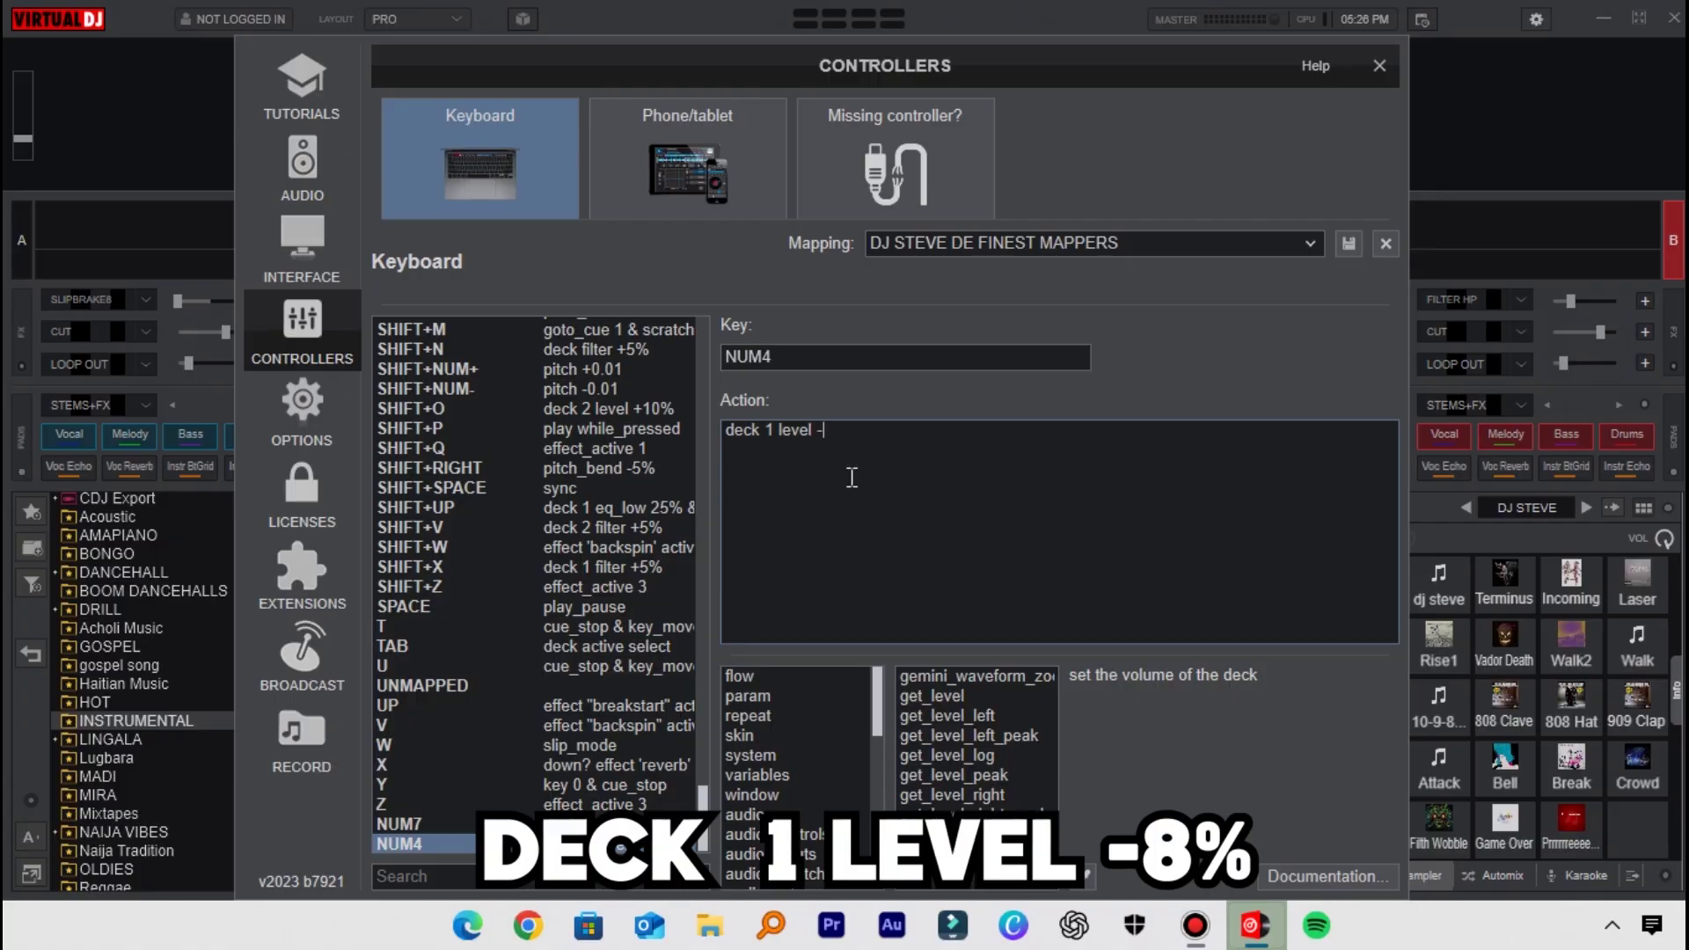
{"action": "type", "text": " -8%"}
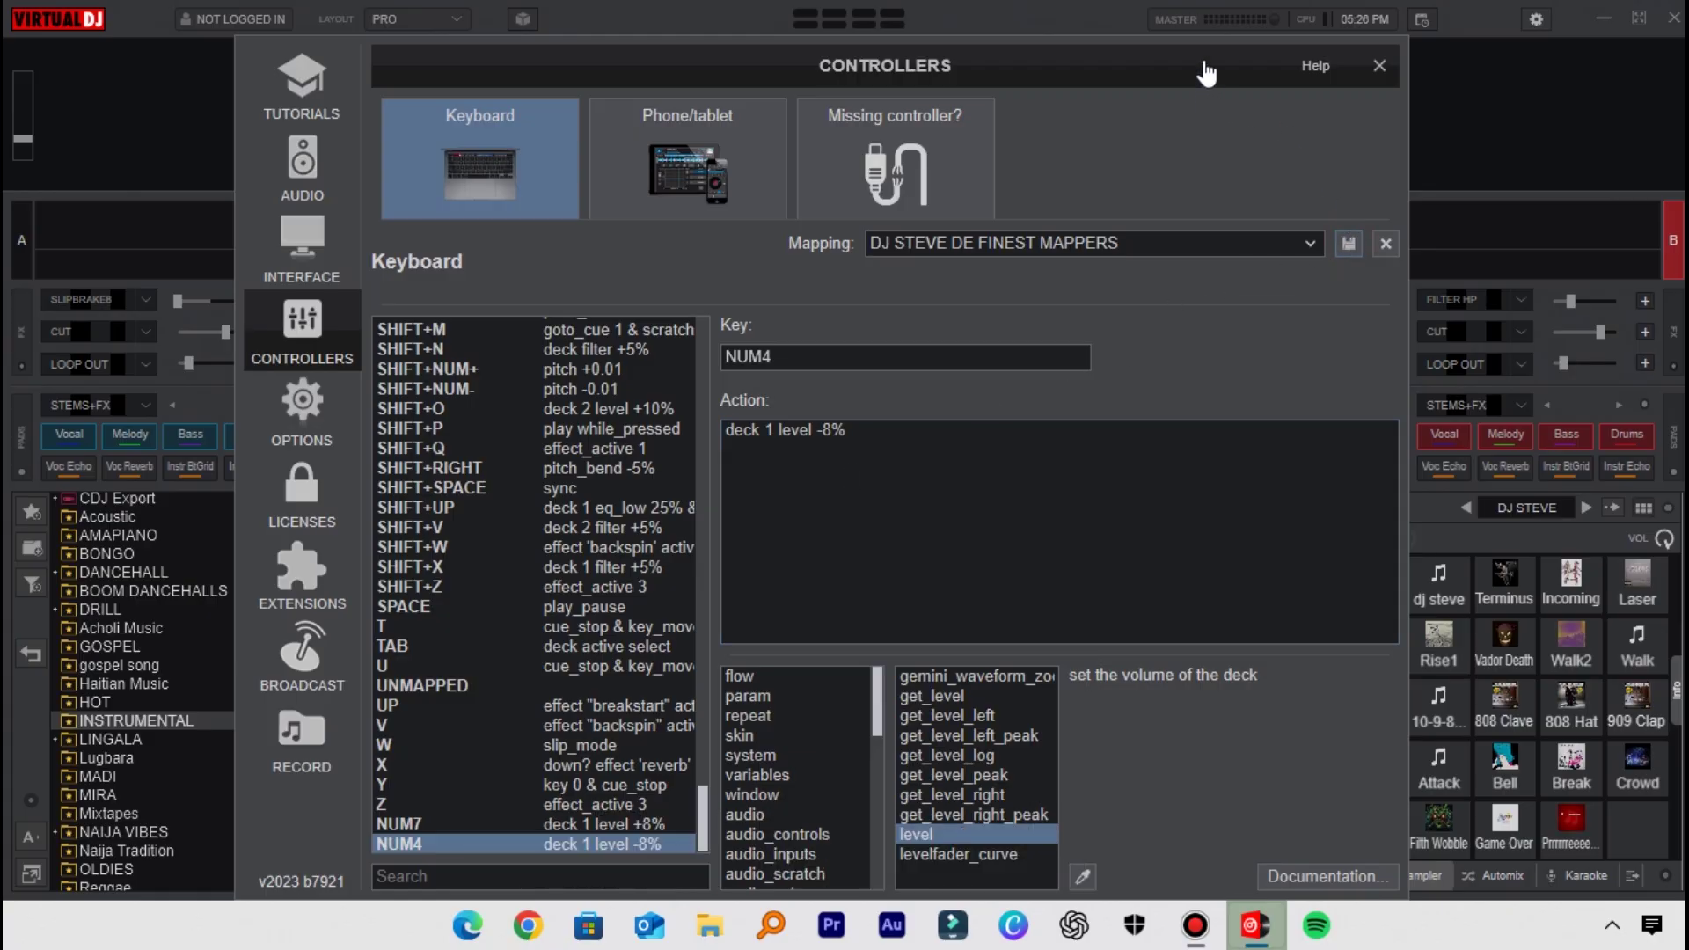
Test both deck 1 level mappings by lowering its volume fader in increments and raising it again.
{"action": "left_click_drag", "start_coordinate": [1206, 65], "coordinate": [1244, 648]}
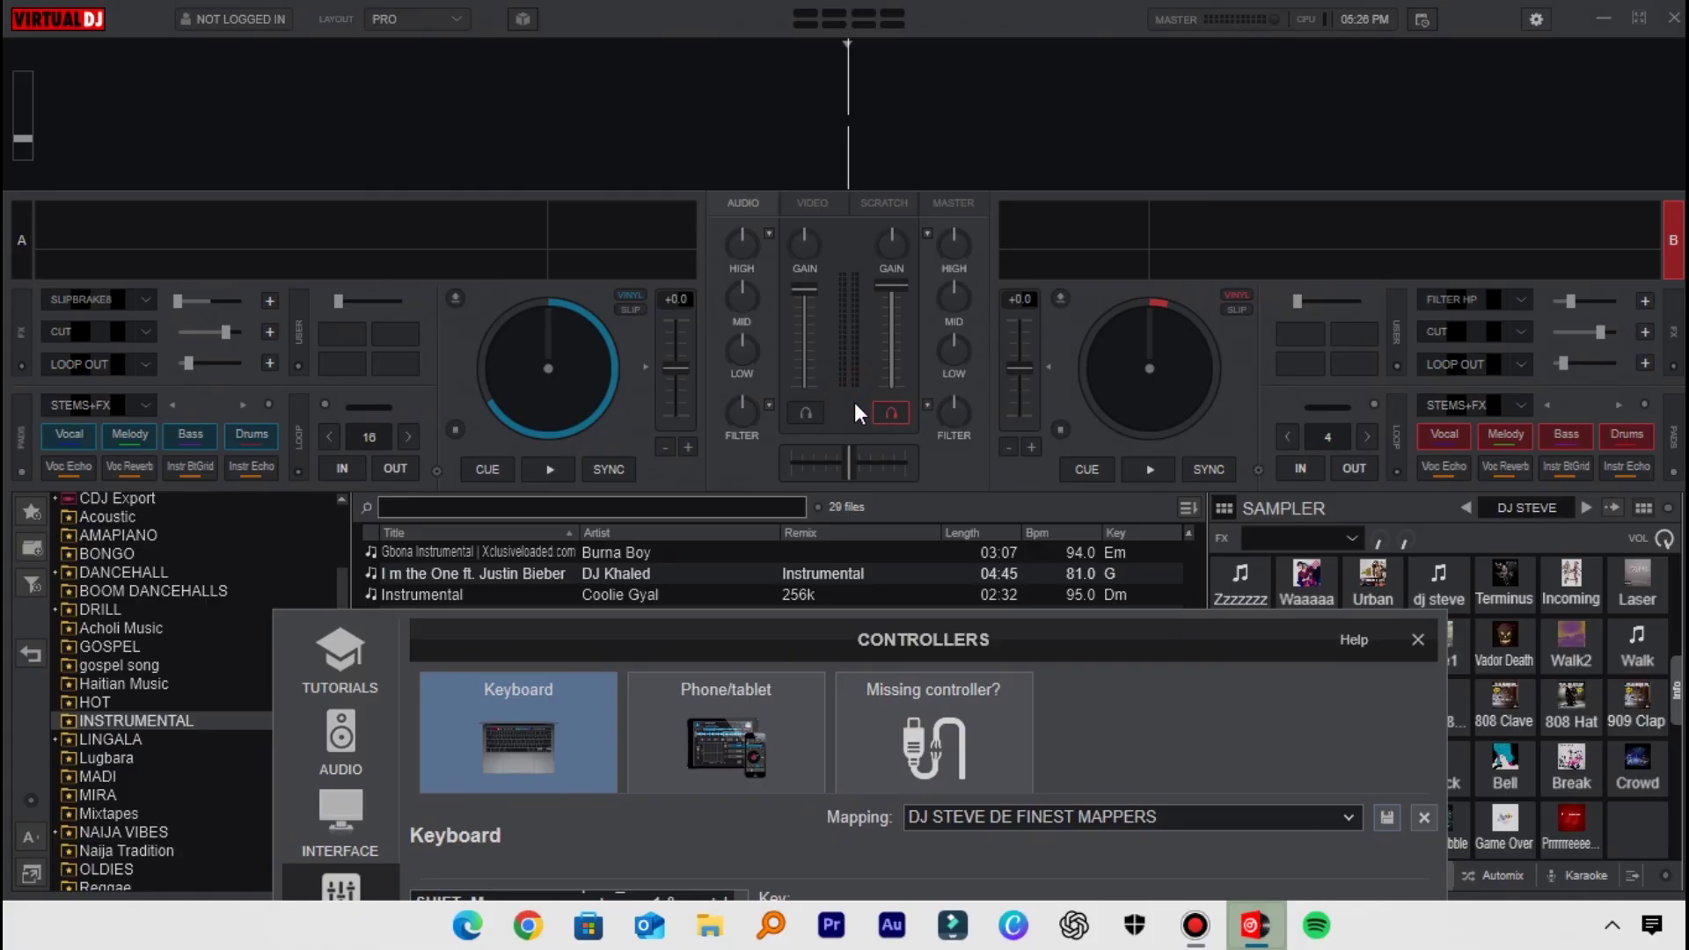
{"action": "key", "text": "Down"}
{"action": "key", "text": "Down"}
{"action": "key", "text": "Down"}
{"action": "key", "text": "Down"}
{"action": "key", "text": "Down"}
{"action": "key", "text": "Down"}
{"action": "key", "text": "Down"}
{"action": "key", "text": "Down"}
{"action": "key", "text": "Down"}
{"action": "key", "text": "Down"}
{"action": "key", "text": "Down"}
{"action": "key", "text": "Down"}
{"action": "key", "text": "Up"}
{"action": "key", "text": "Up"}
{"action": "key", "text": "Up"}
{"action": "key", "text": "Up"}
{"action": "key", "text": "Up"}
{"action": "key", "text": "Up"}
{"action": "key", "text": "Up"}
{"action": "key", "text": "Up"}
{"action": "key", "text": "Up"}
{"action": "key", "text": "Up"}
Map NUM8 to the action "deck 2 level +8%".
{"action": "left_click_drag", "start_coordinate": [898, 669], "coordinate": [900, 355]}
{"action": "left_click", "coordinate": [900, 355]}
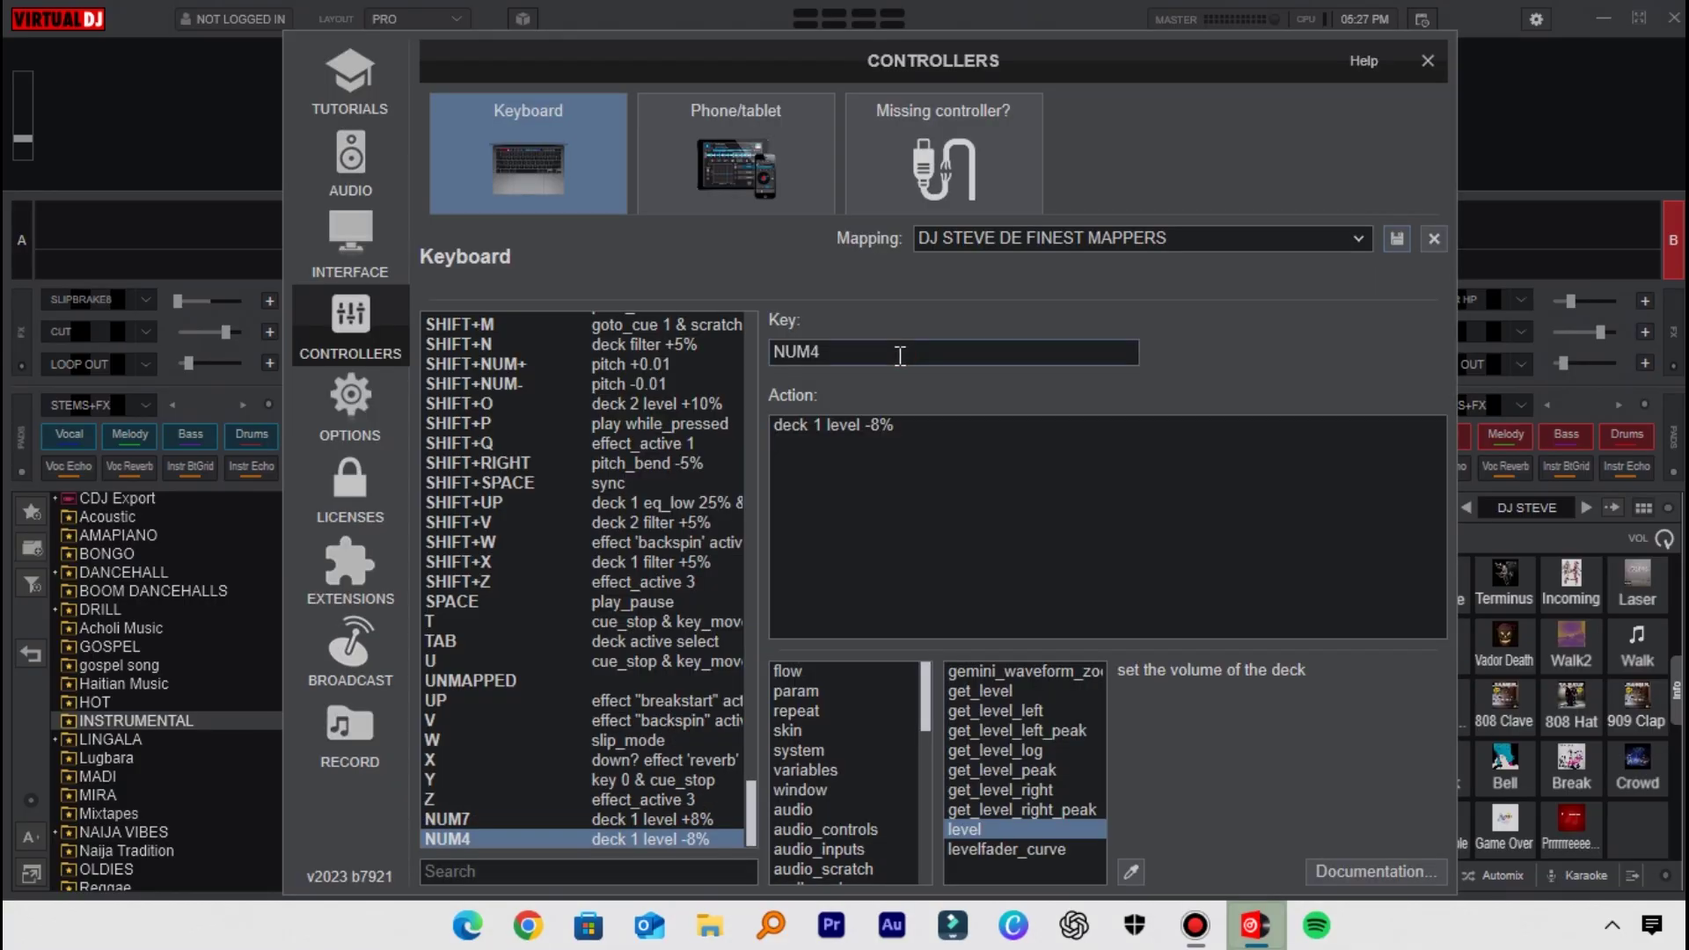
{"action": "key", "text": "KP_8"}
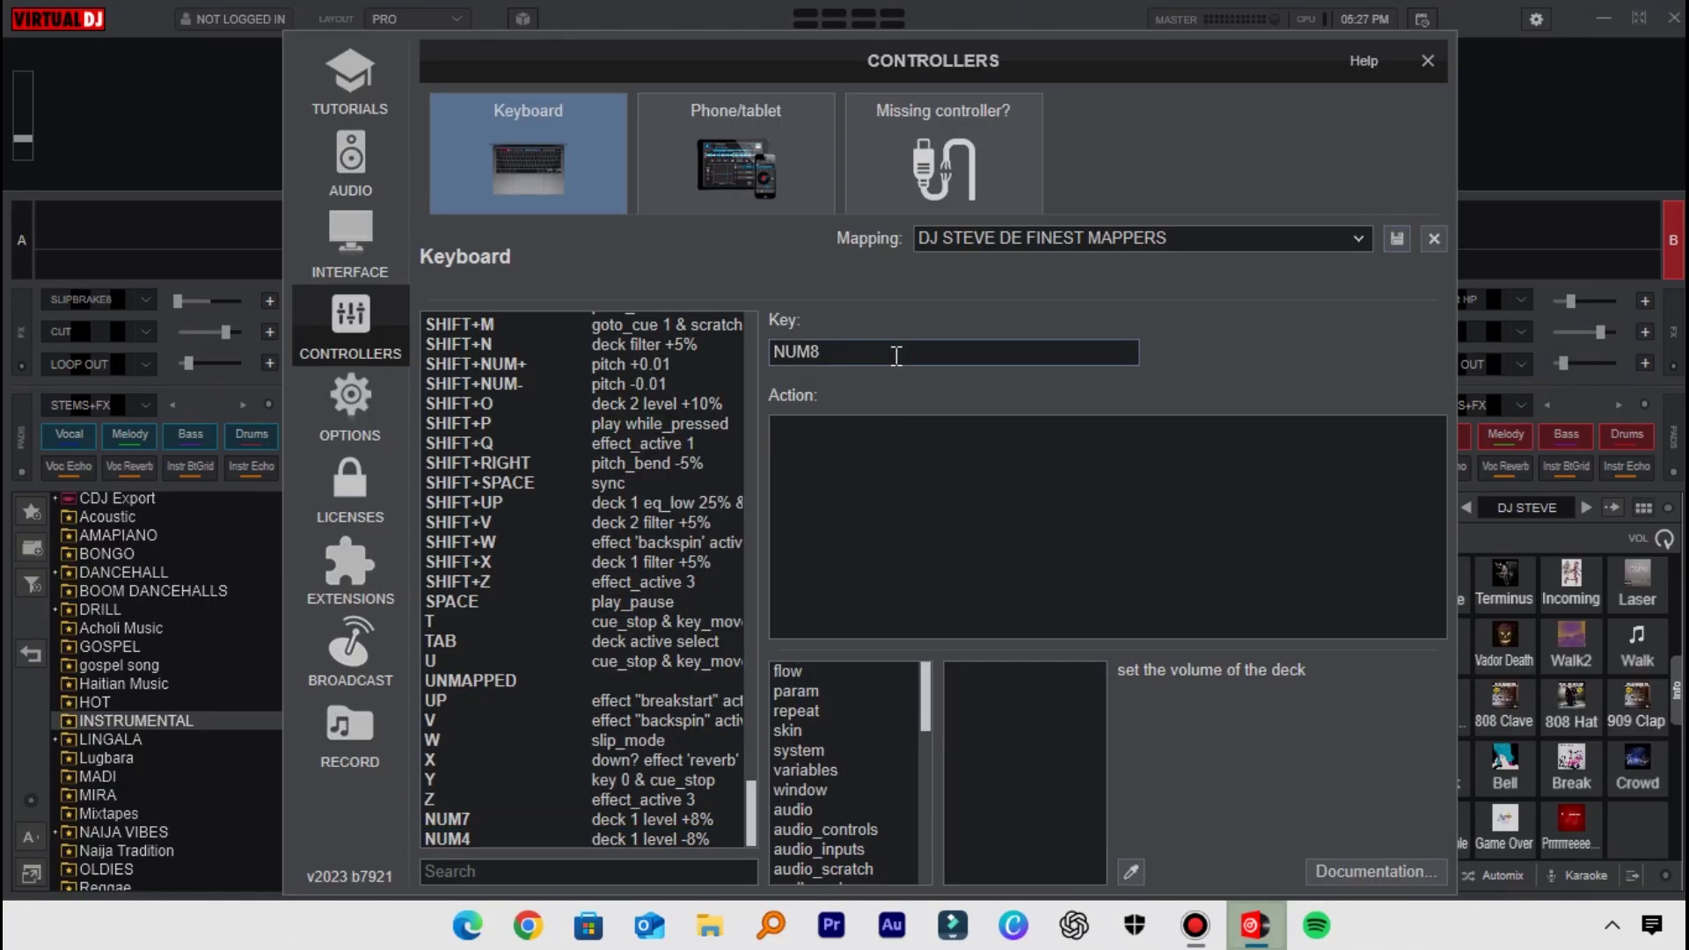
{"action": "left_click", "coordinate": [897, 487]}
{"action": "type", "text": "dec"}
{"action": "type", "text": "k"}
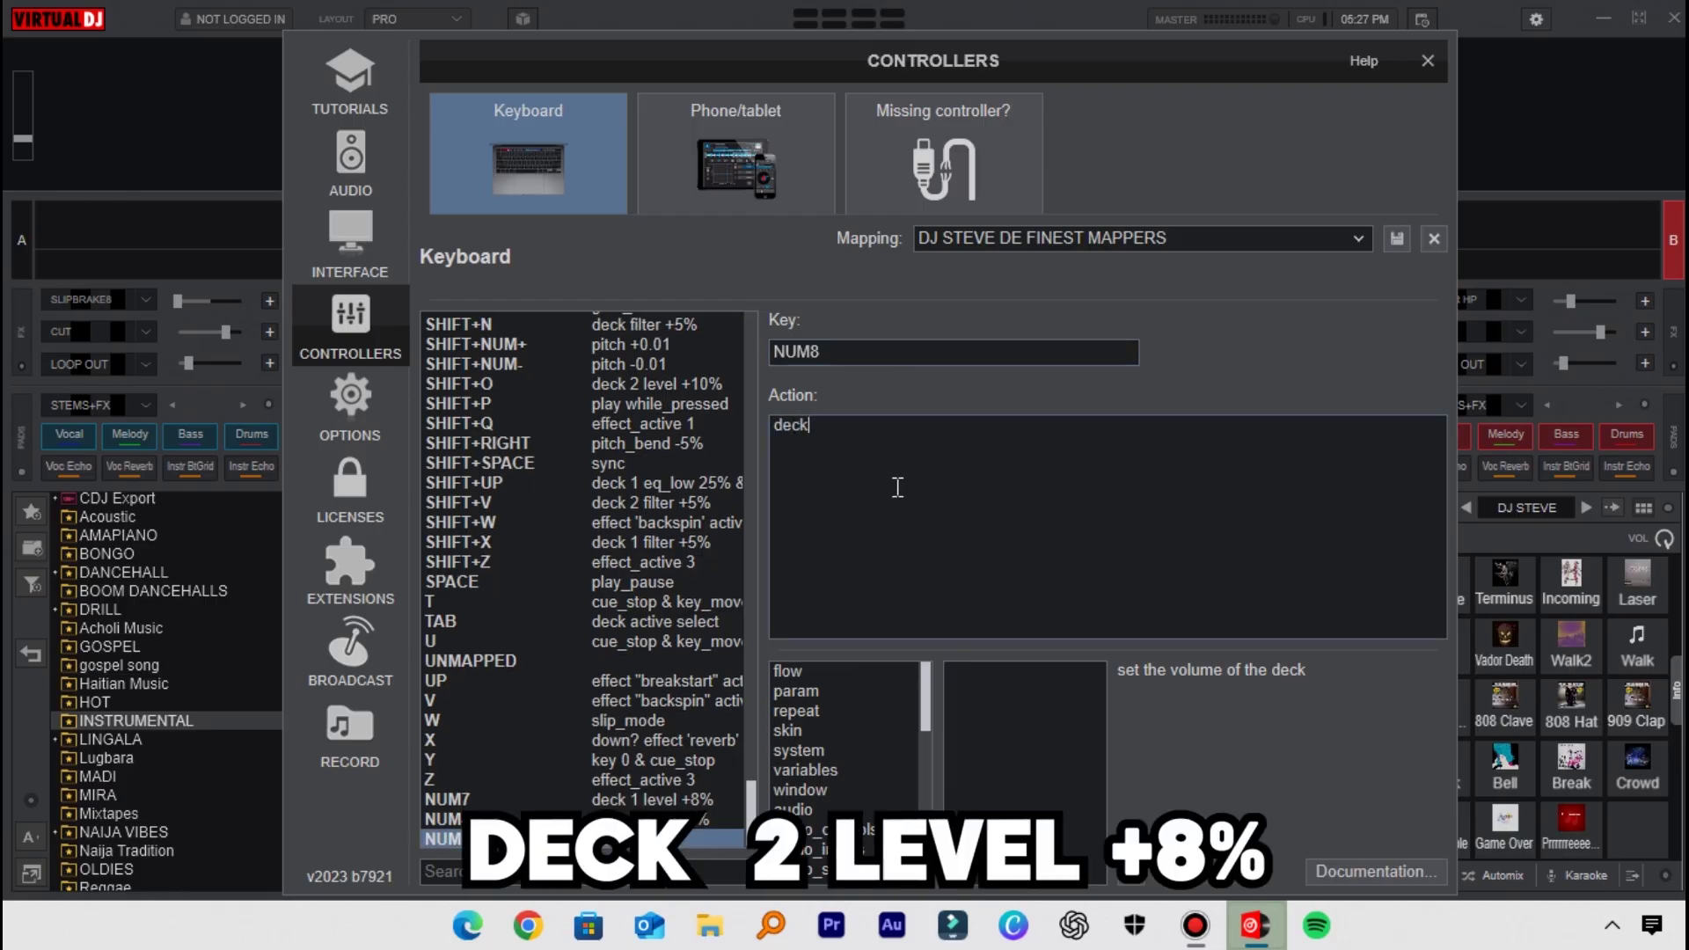
{"action": "type", "text": " 2 level"}
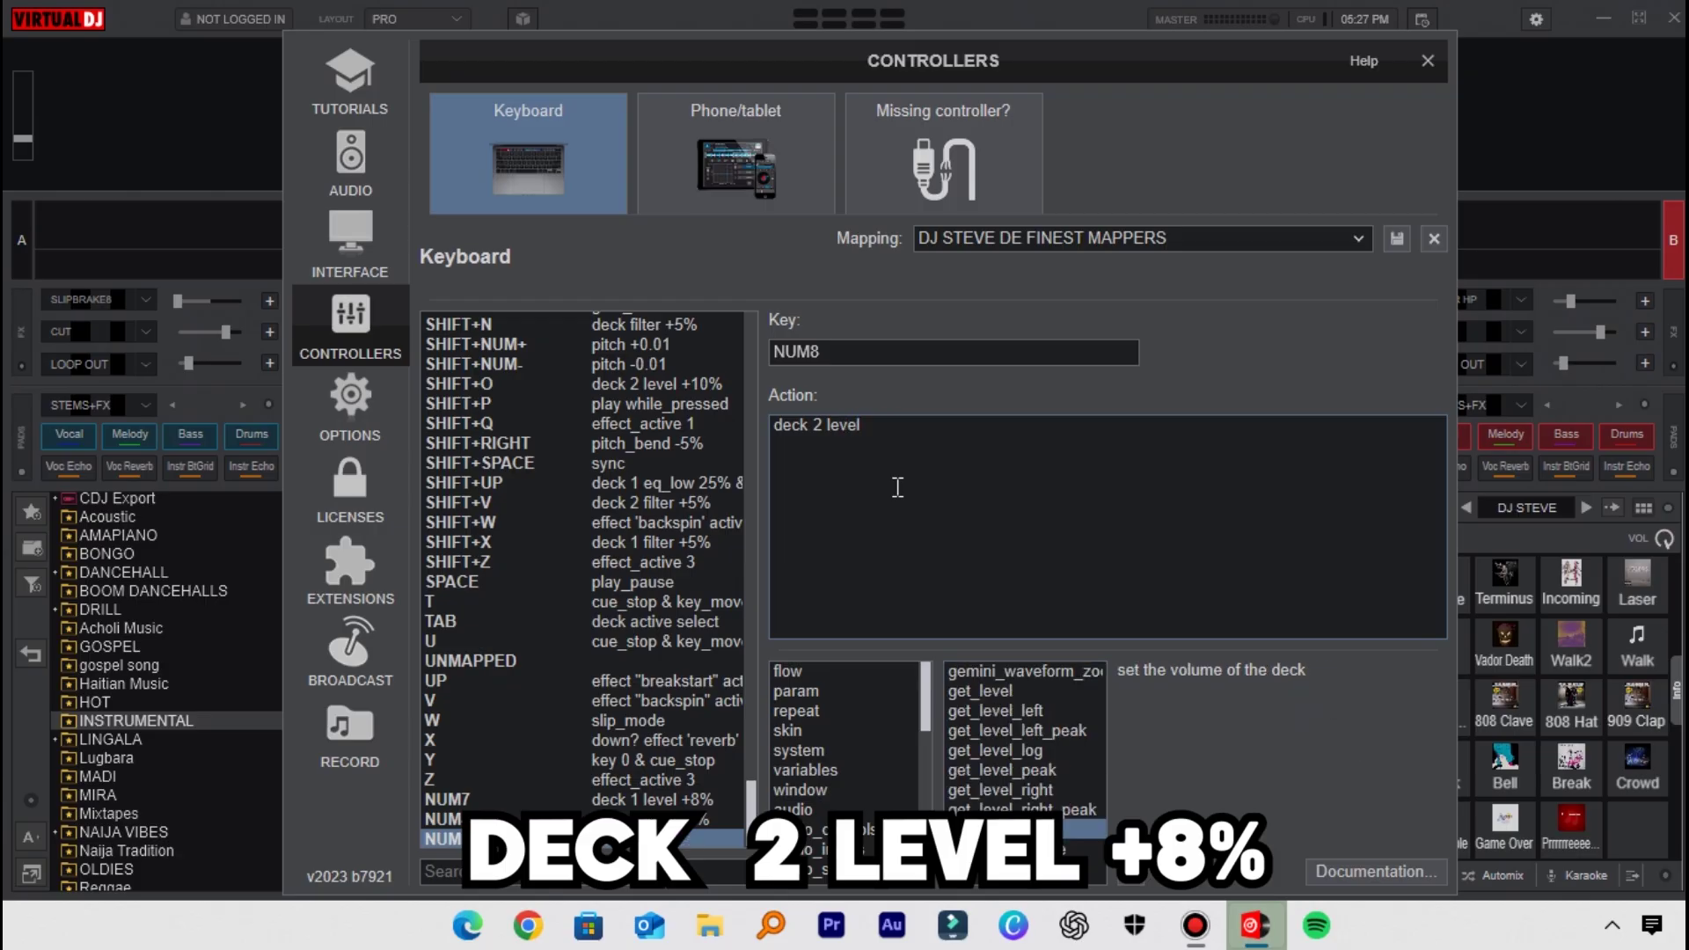
{"action": "type", "text": " +8%"}
Replace the existing crossfader action of NUM5 with "deck 2 level -8%".
{"action": "left_click", "coordinate": [892, 353]}
{"action": "key", "text": "KP_5"}
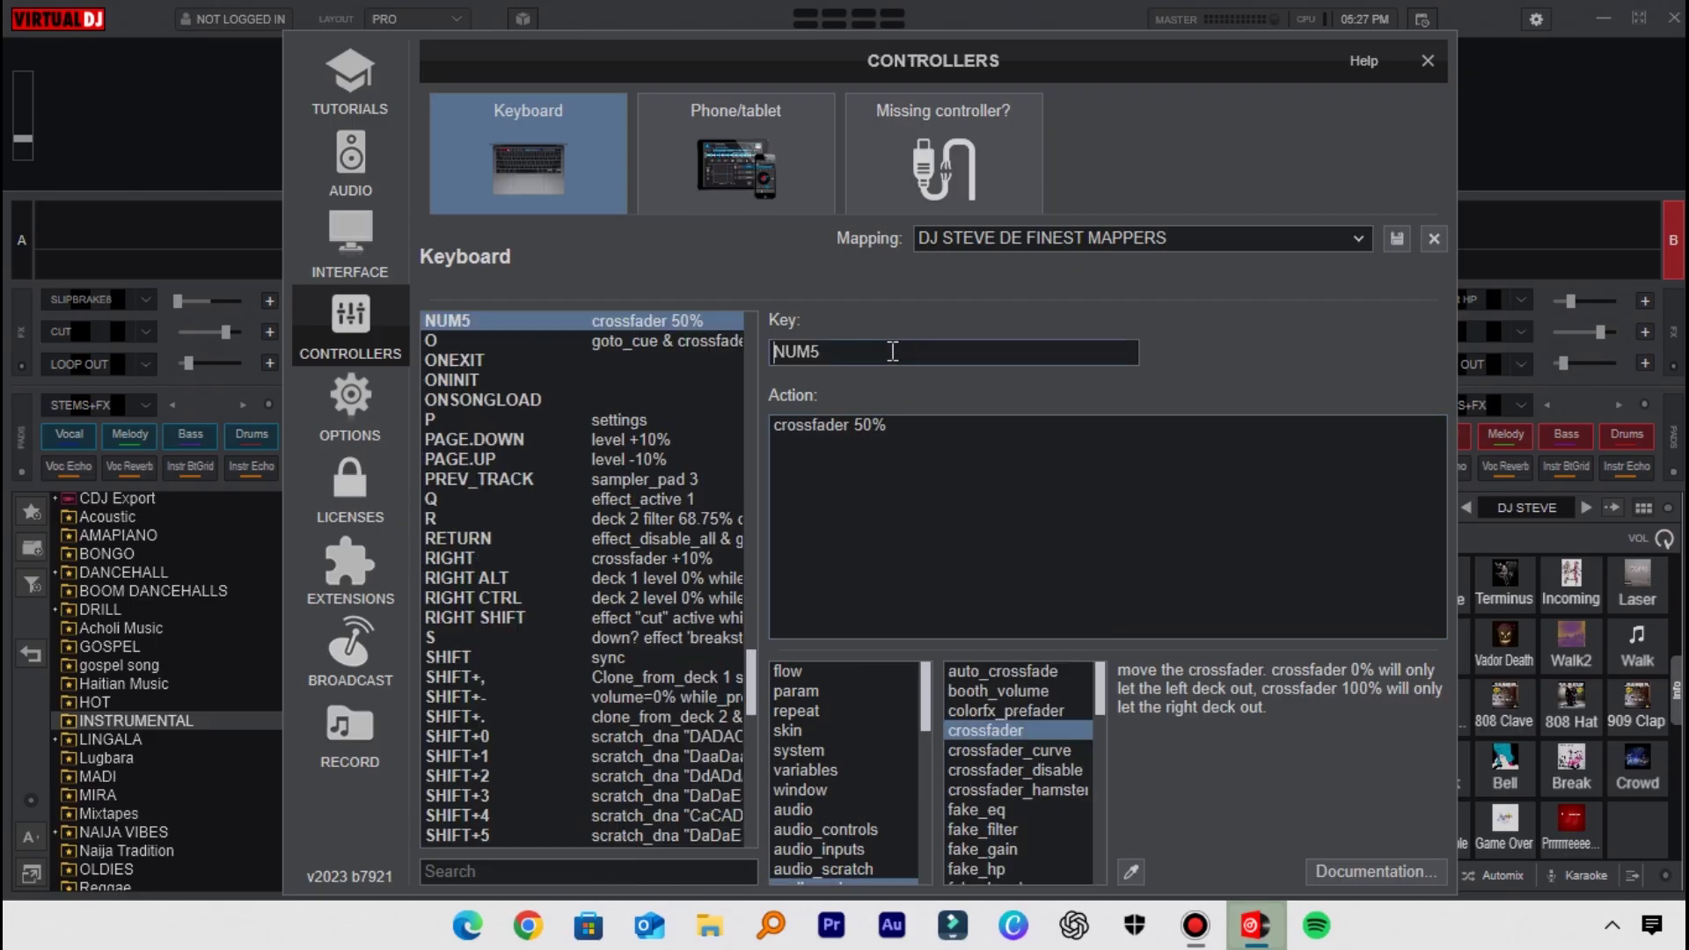
{"action": "left_click", "coordinate": [1009, 470]}
{"action": "key", "text": "ctrl+a"}
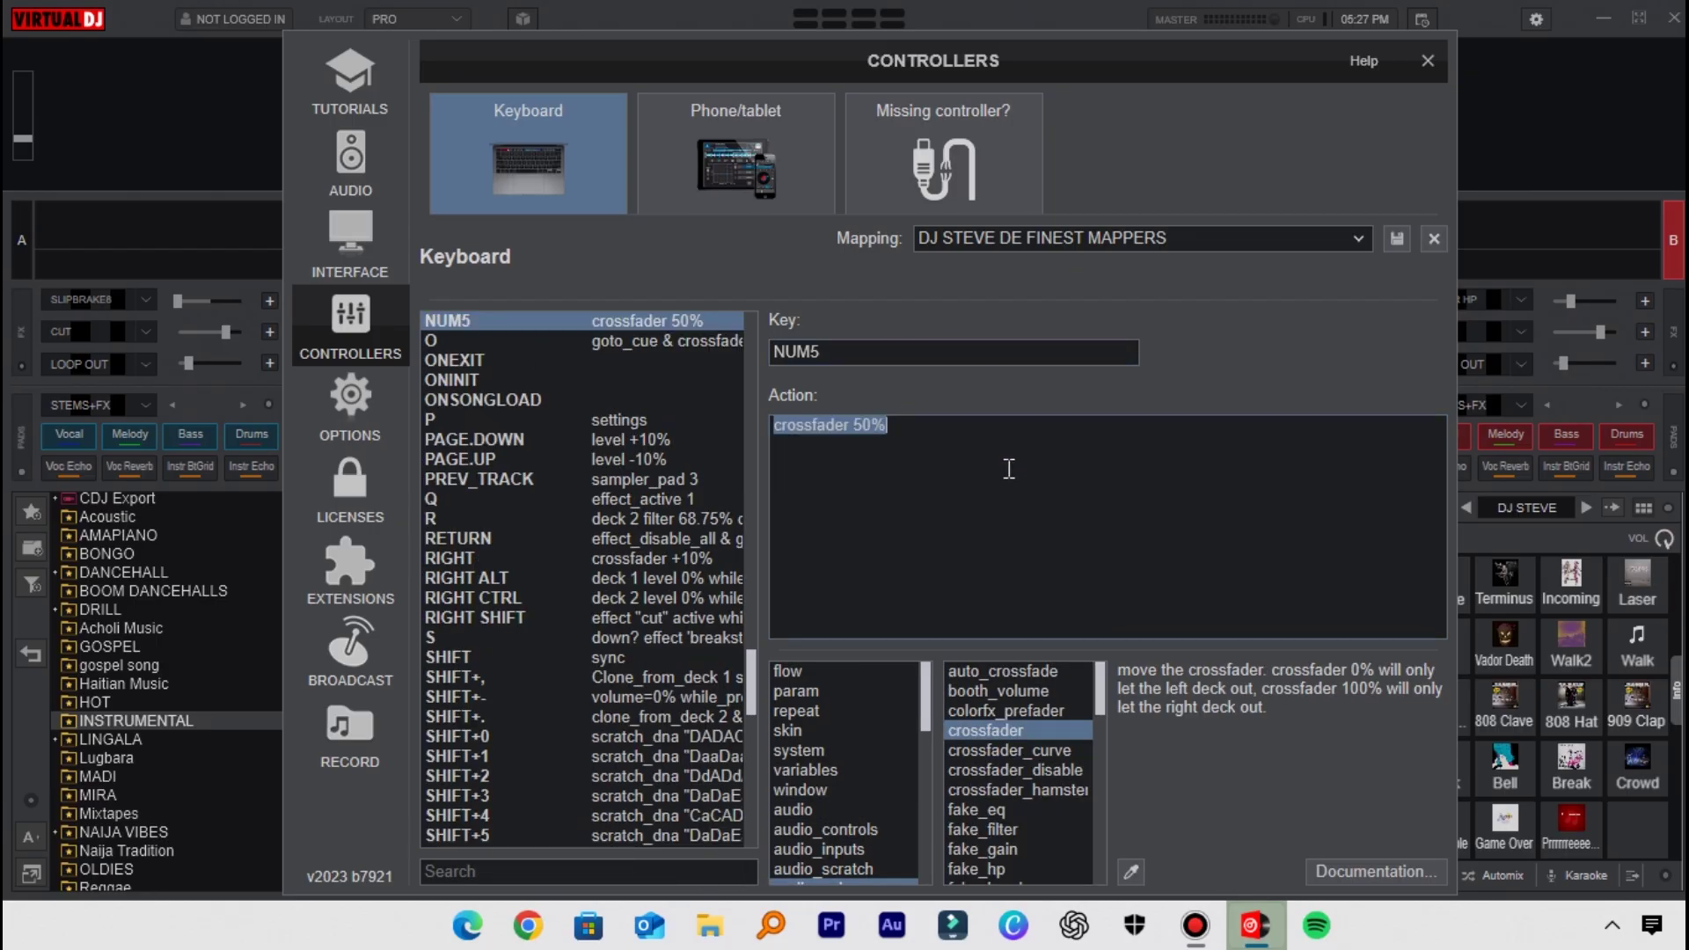
{"action": "key", "text": "BackSpace"}
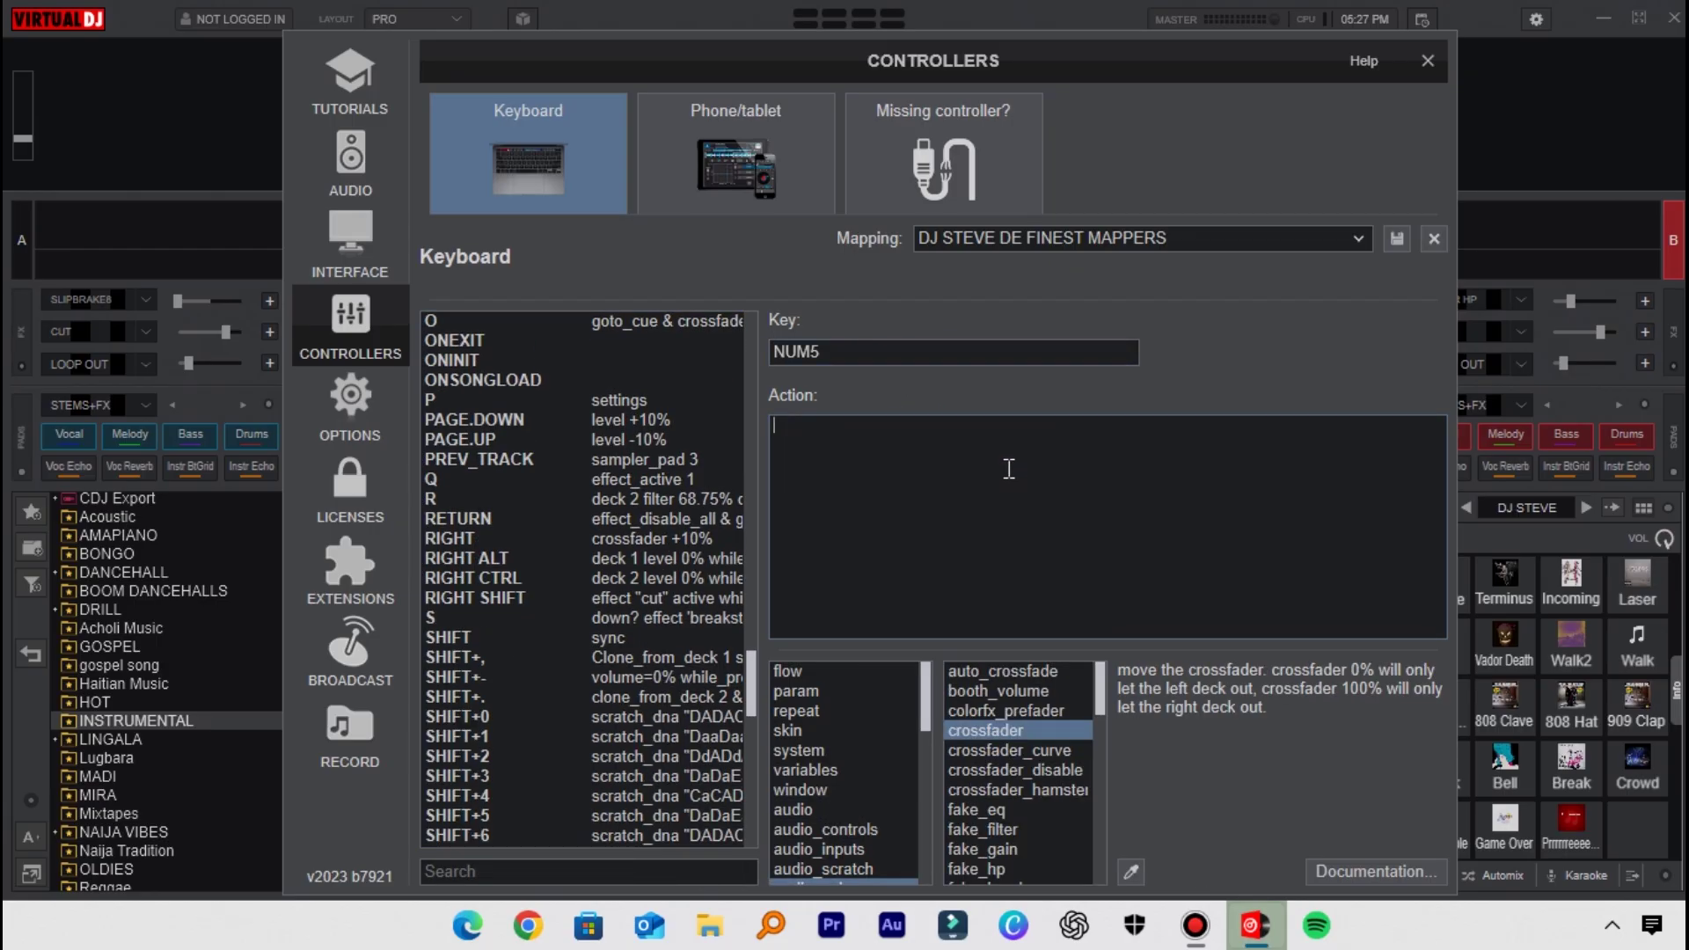
{"action": "type", "text": "deck"}
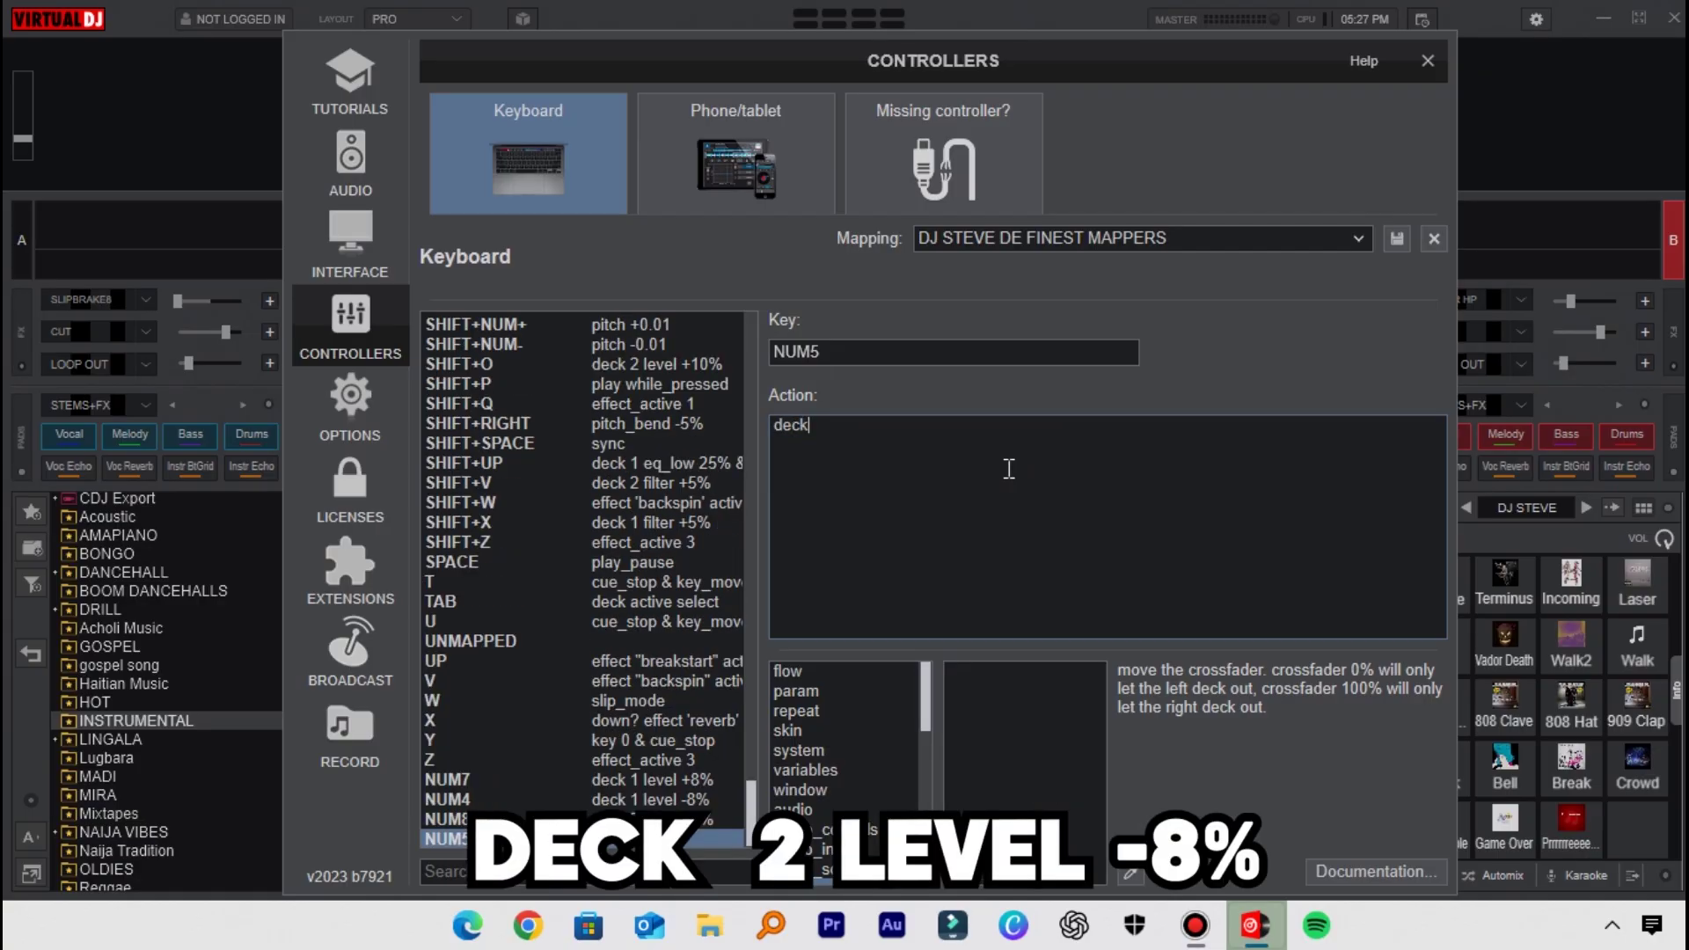
{"action": "type", "text": " 2 level -8%"}
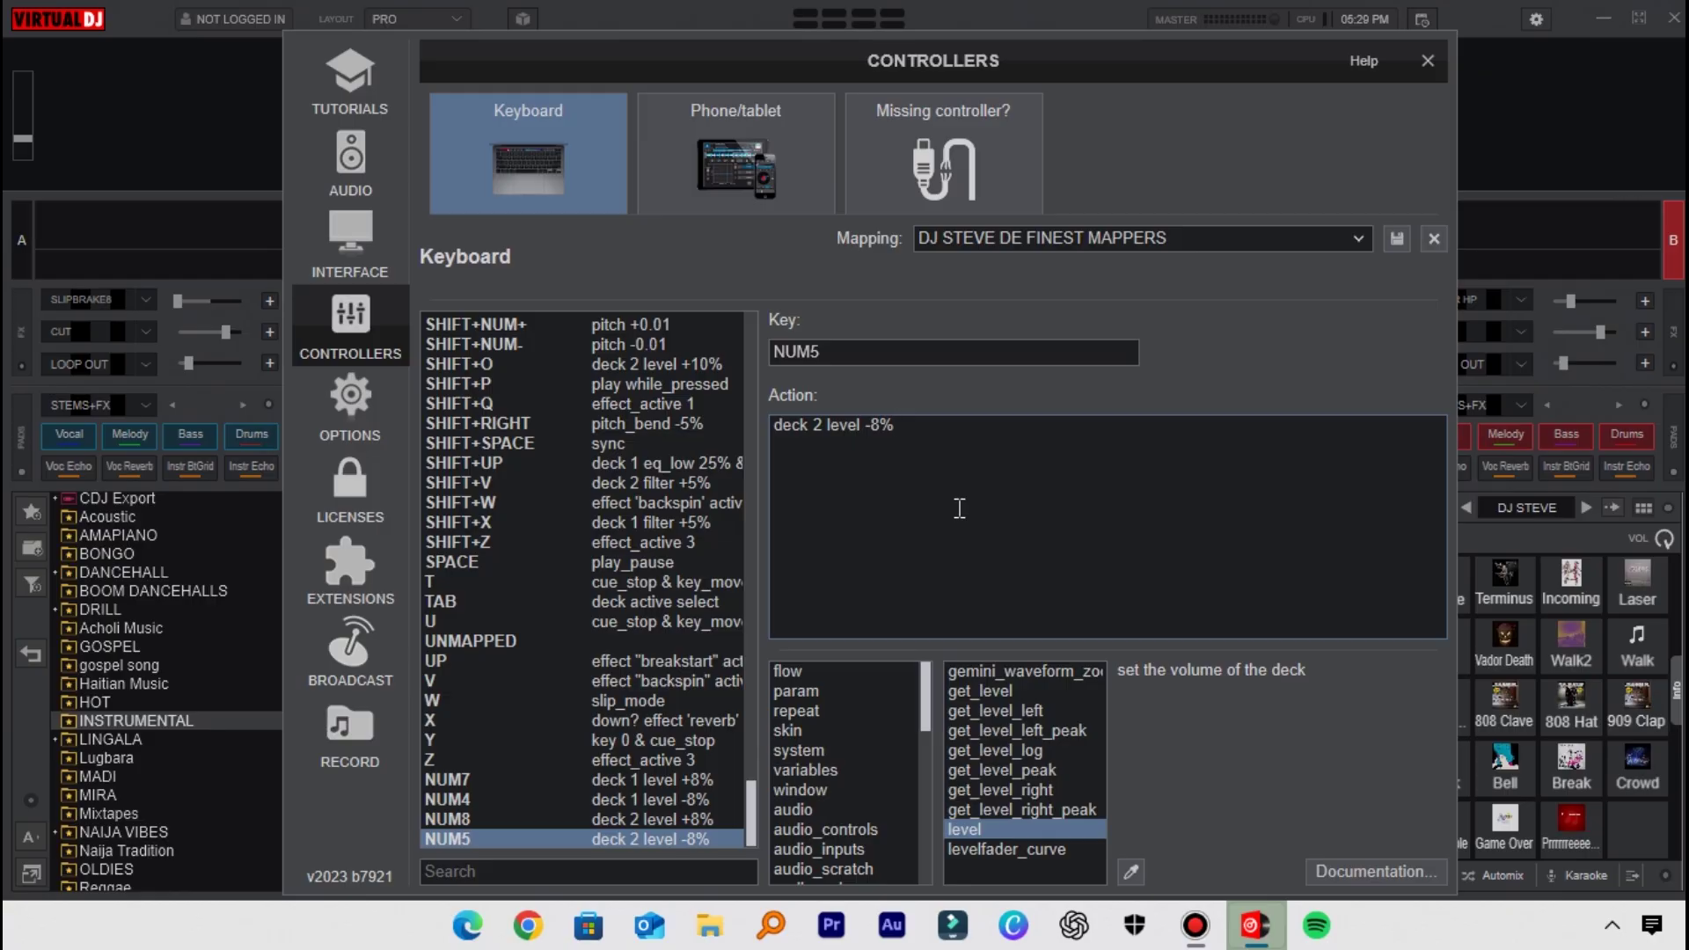
Map CTRL+NUM7 to "deck 1 level 100%" and test it by bringing the deck 1 volume fader to full.
{"action": "left_click", "coordinate": [1016, 352]}
{"action": "key", "text": "ctrl"}
{"action": "key", "text": "ctrl+KP_7"}
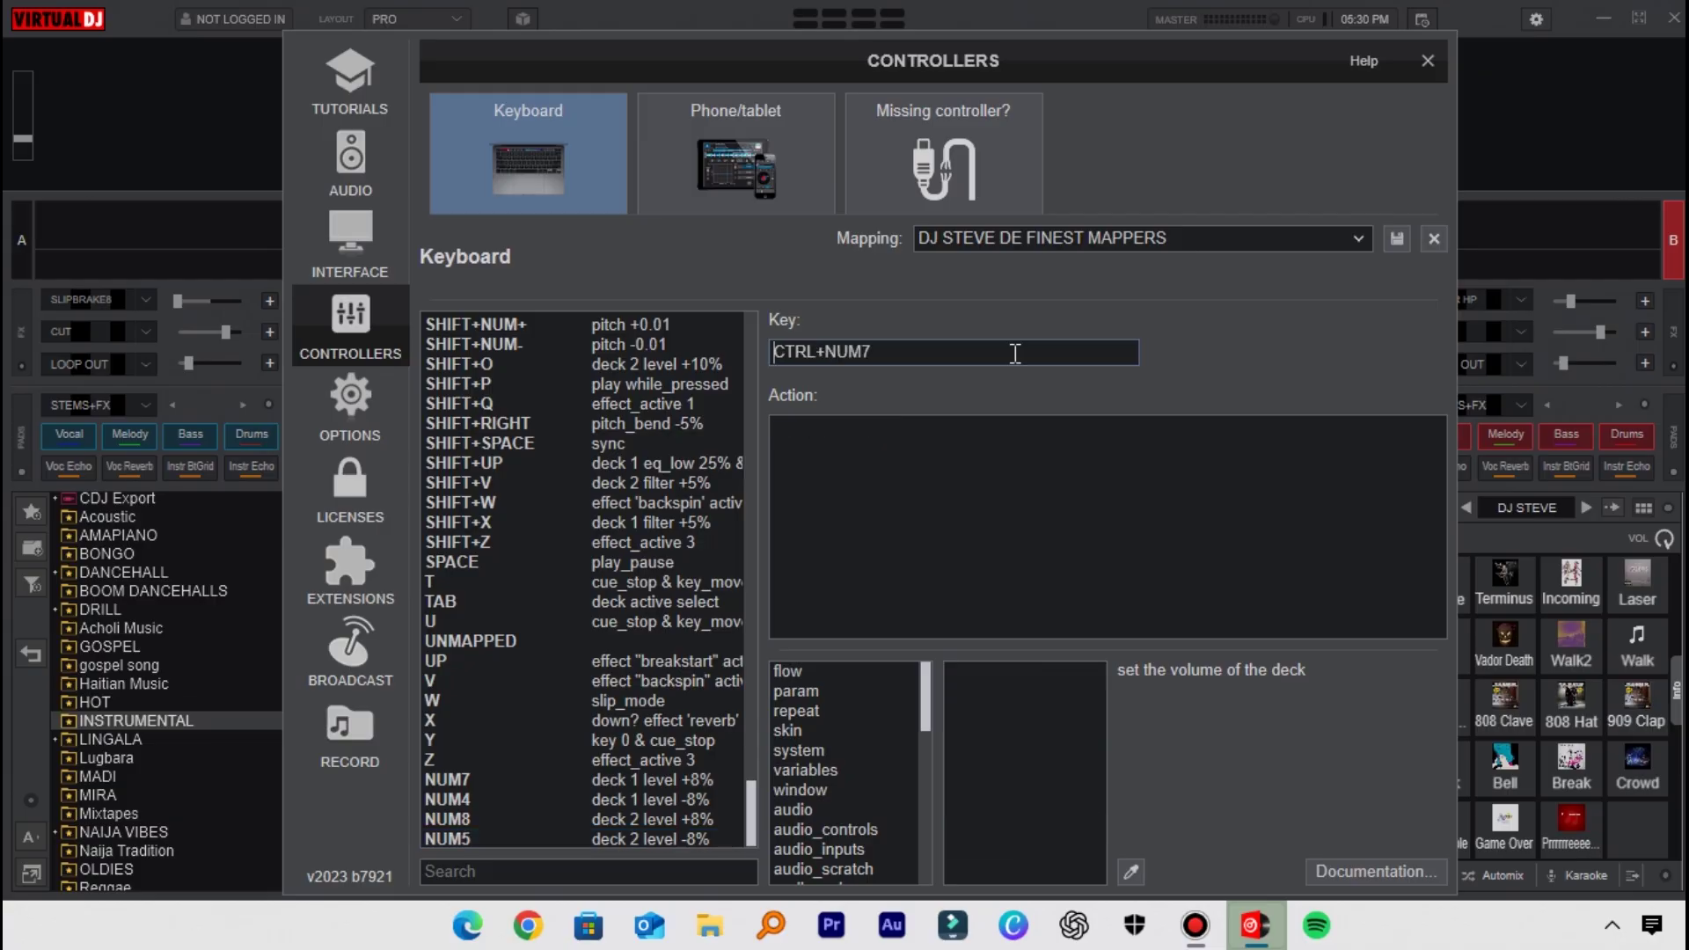
{"action": "left_click", "coordinate": [961, 497]}
{"action": "type", "text": "dec"}
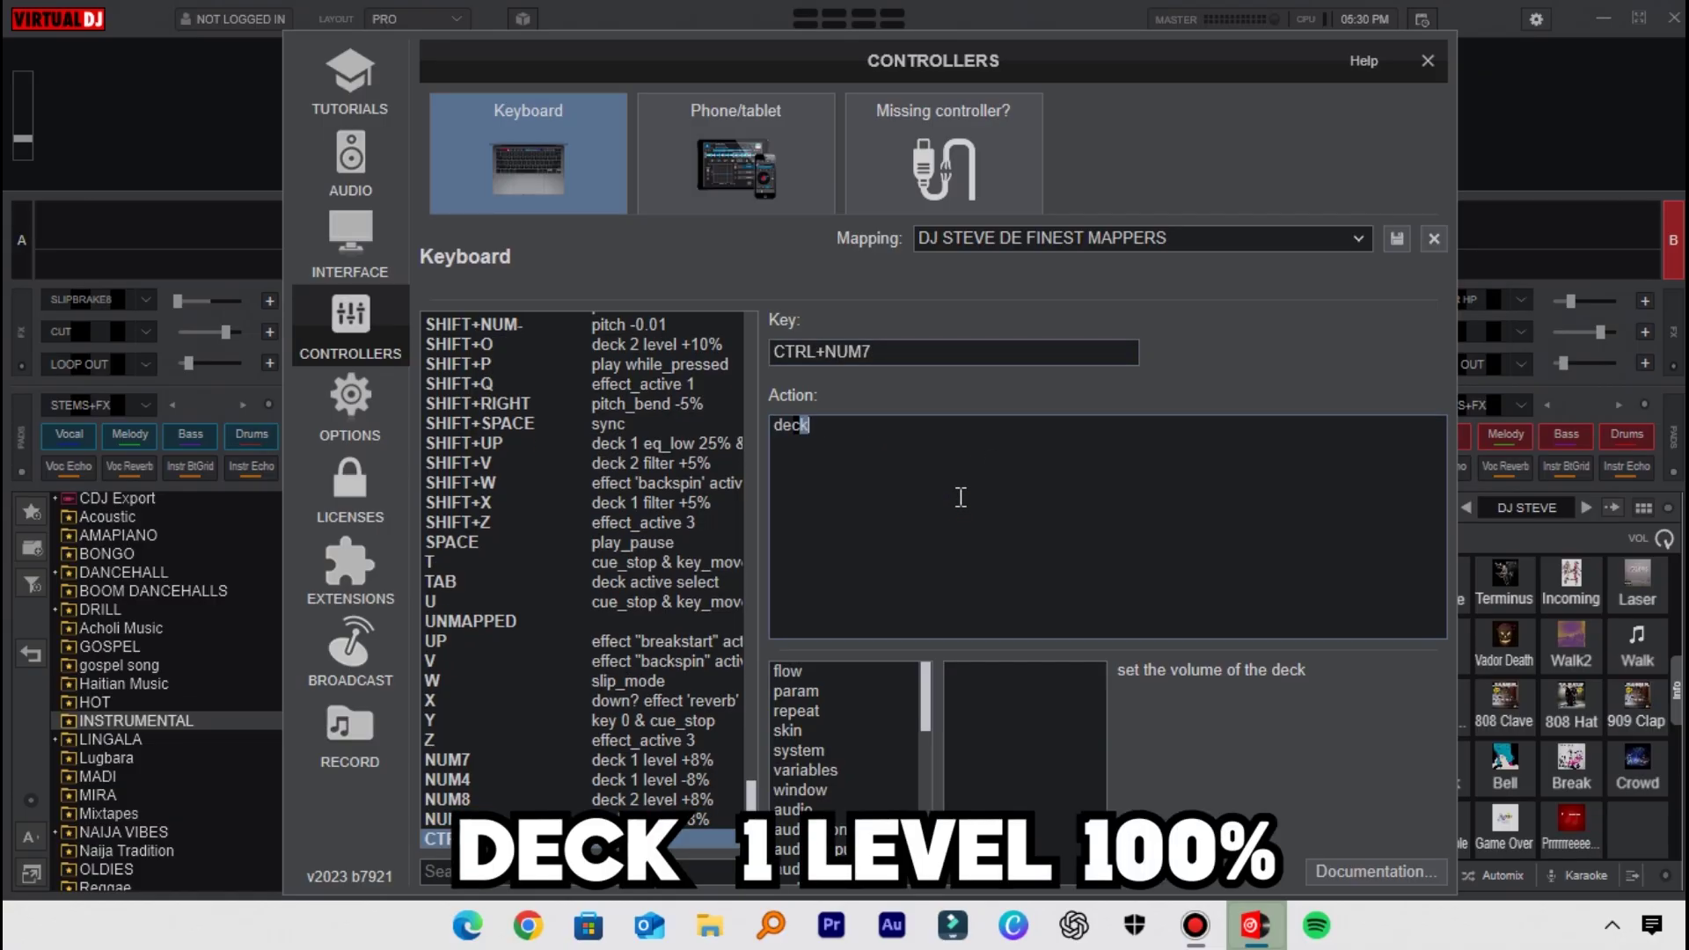
{"action": "type", "text": "k 1 level"}
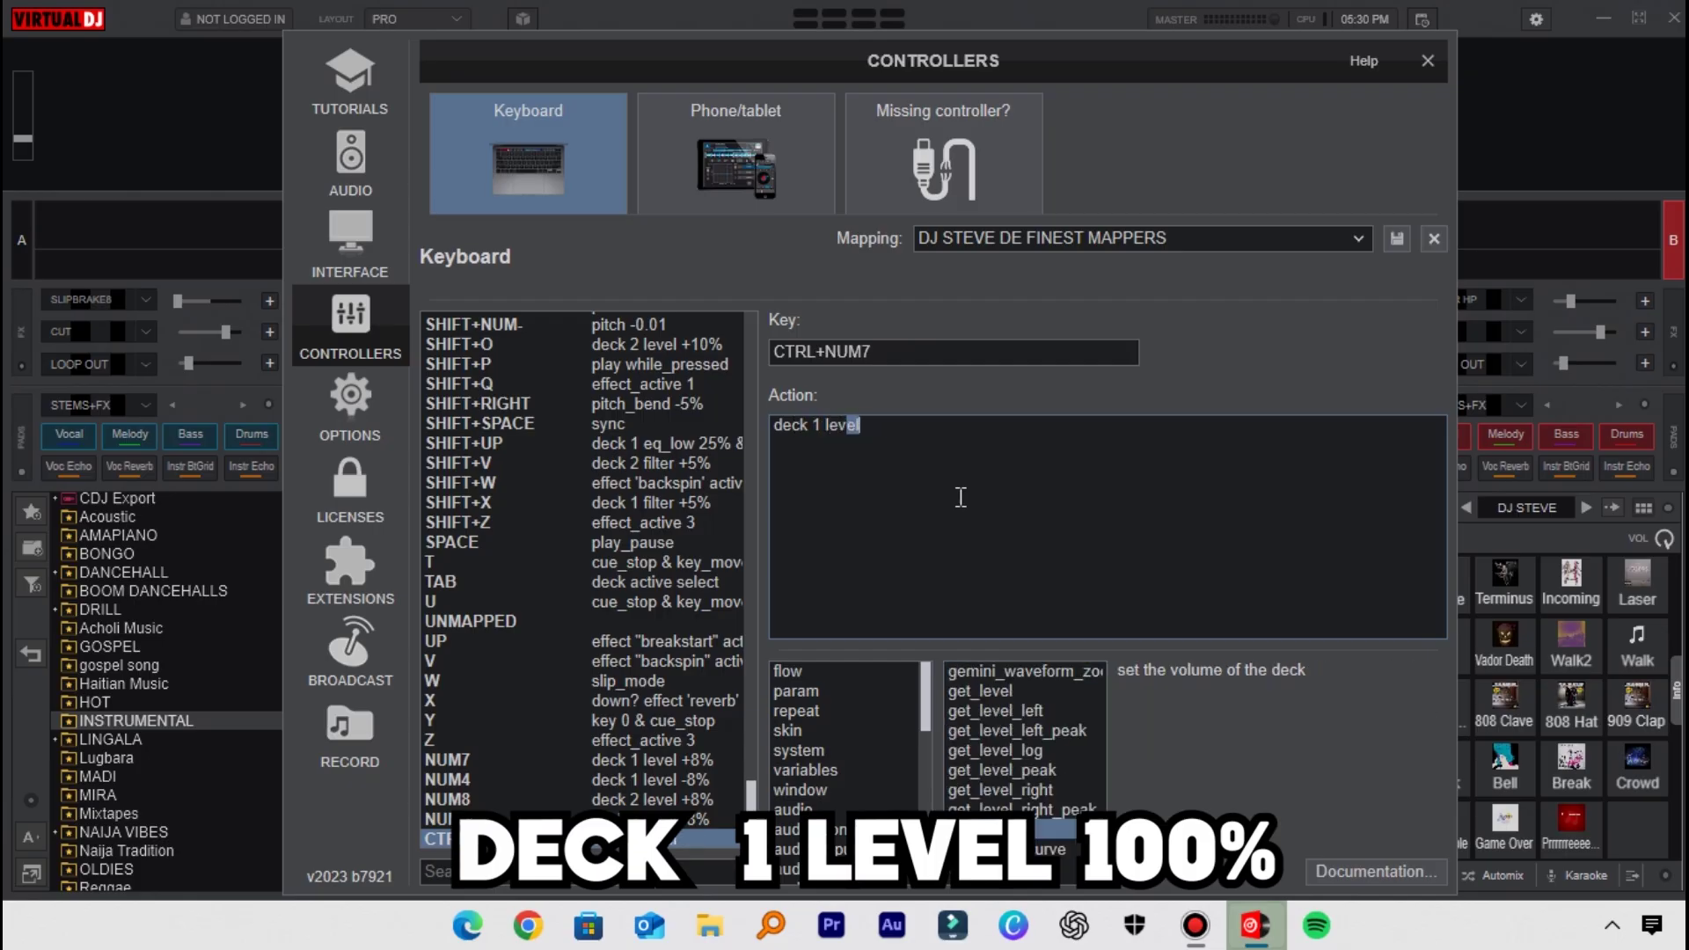
{"action": "type", "text": " 100%"}
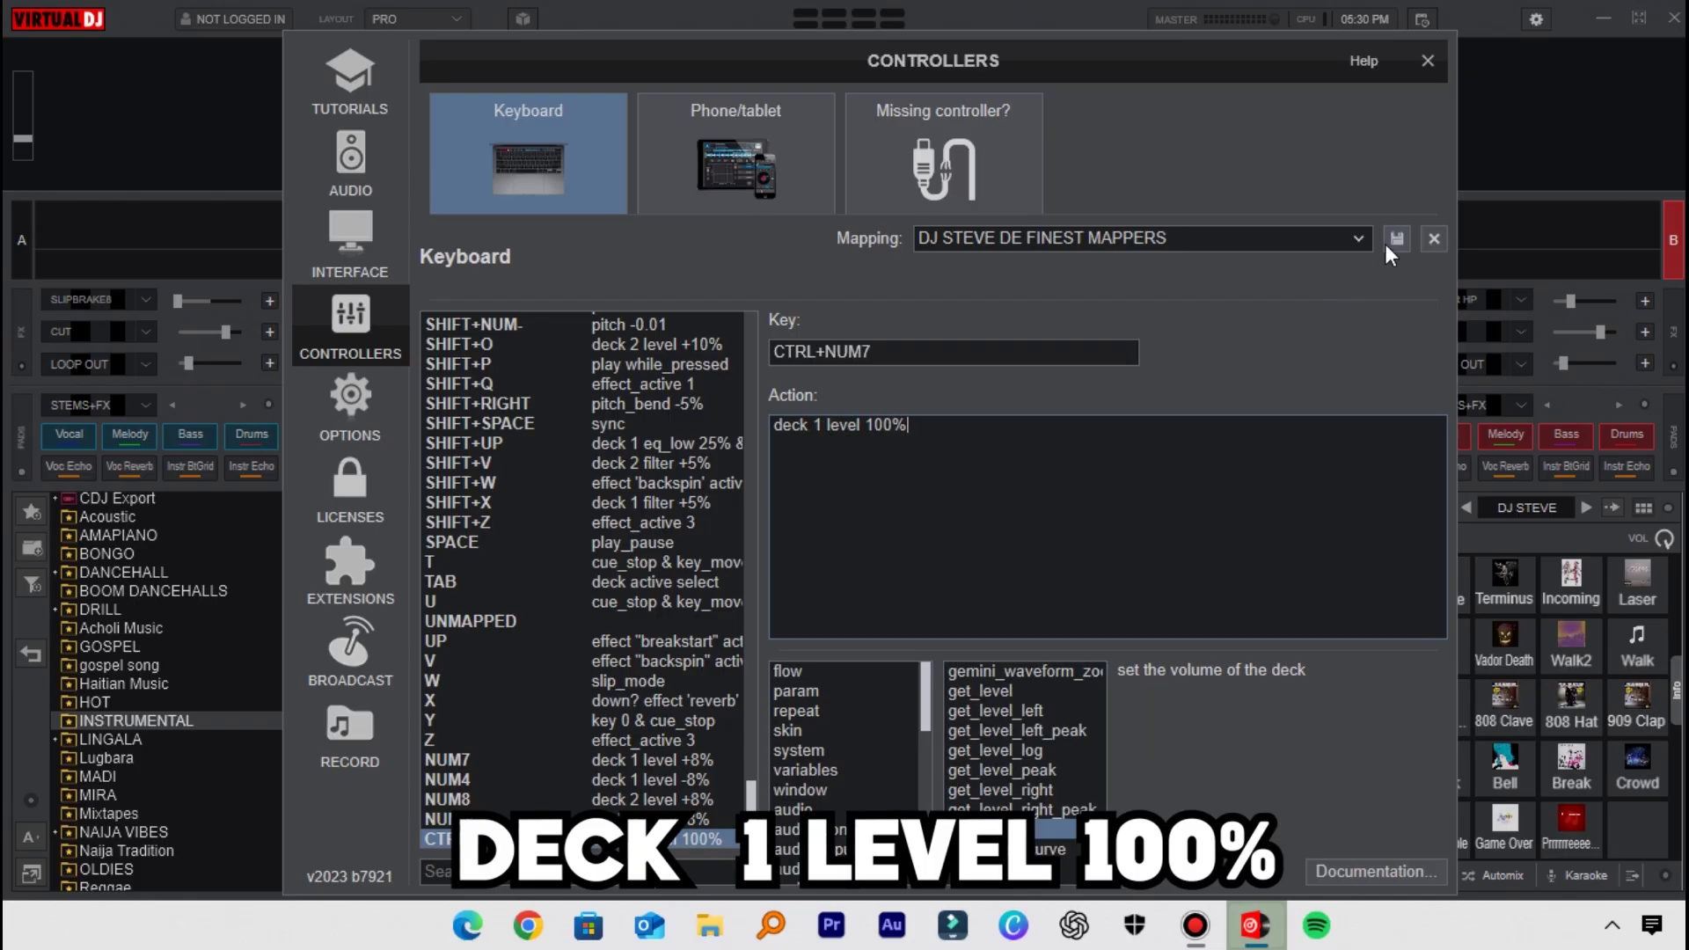
{"action": "left_click_drag", "start_coordinate": [1066, 76], "coordinate": [1030, 596]}
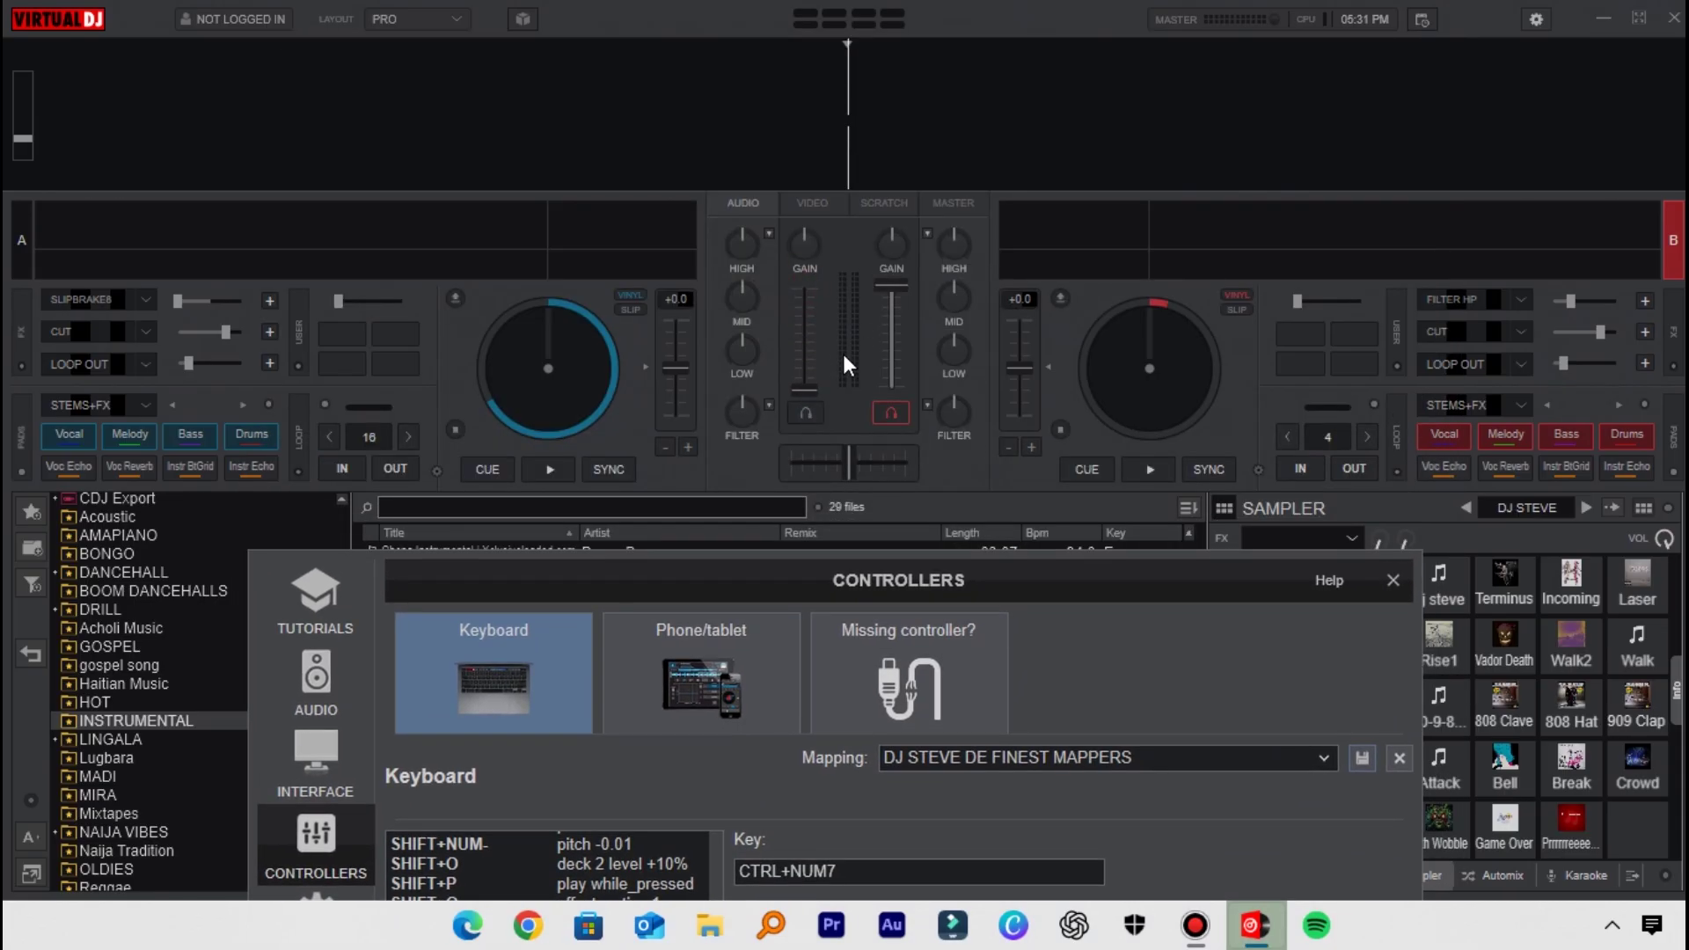
{"action": "left_click_drag", "start_coordinate": [805, 389], "coordinate": [815, 287]}
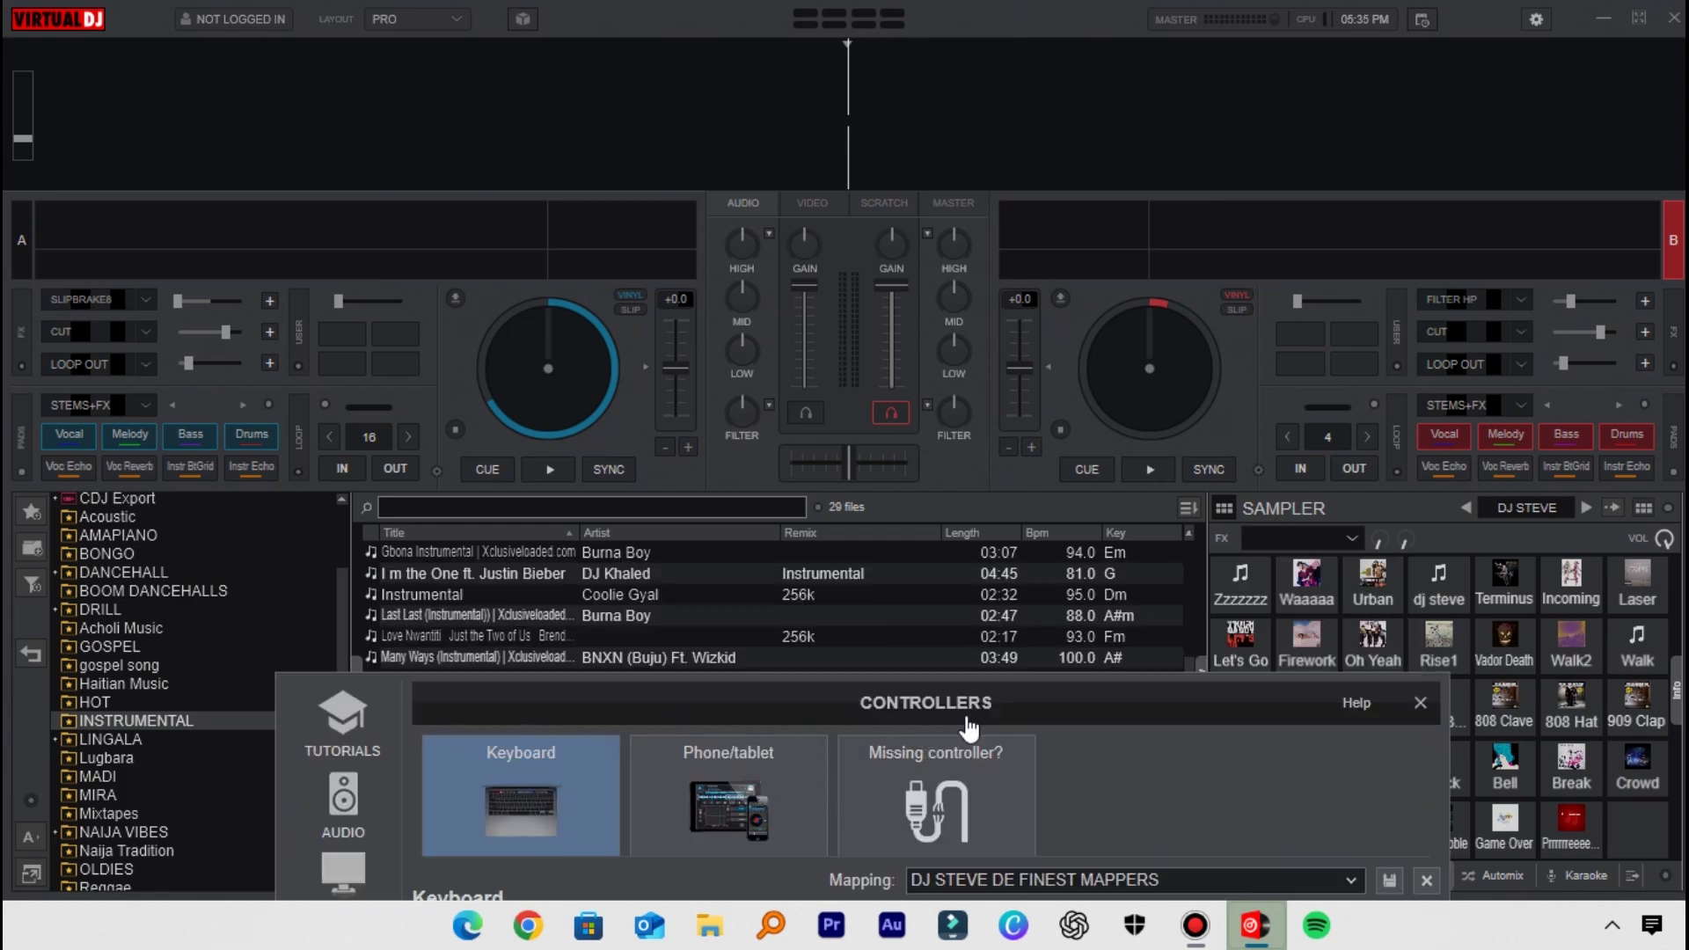
Map CTRL+NUM4 to the action "deck 1 level 0%" and save the mapping.
{"action": "left_click_drag", "start_coordinate": [967, 728], "coordinate": [985, 118]}
{"action": "key", "text": "ctrl"}
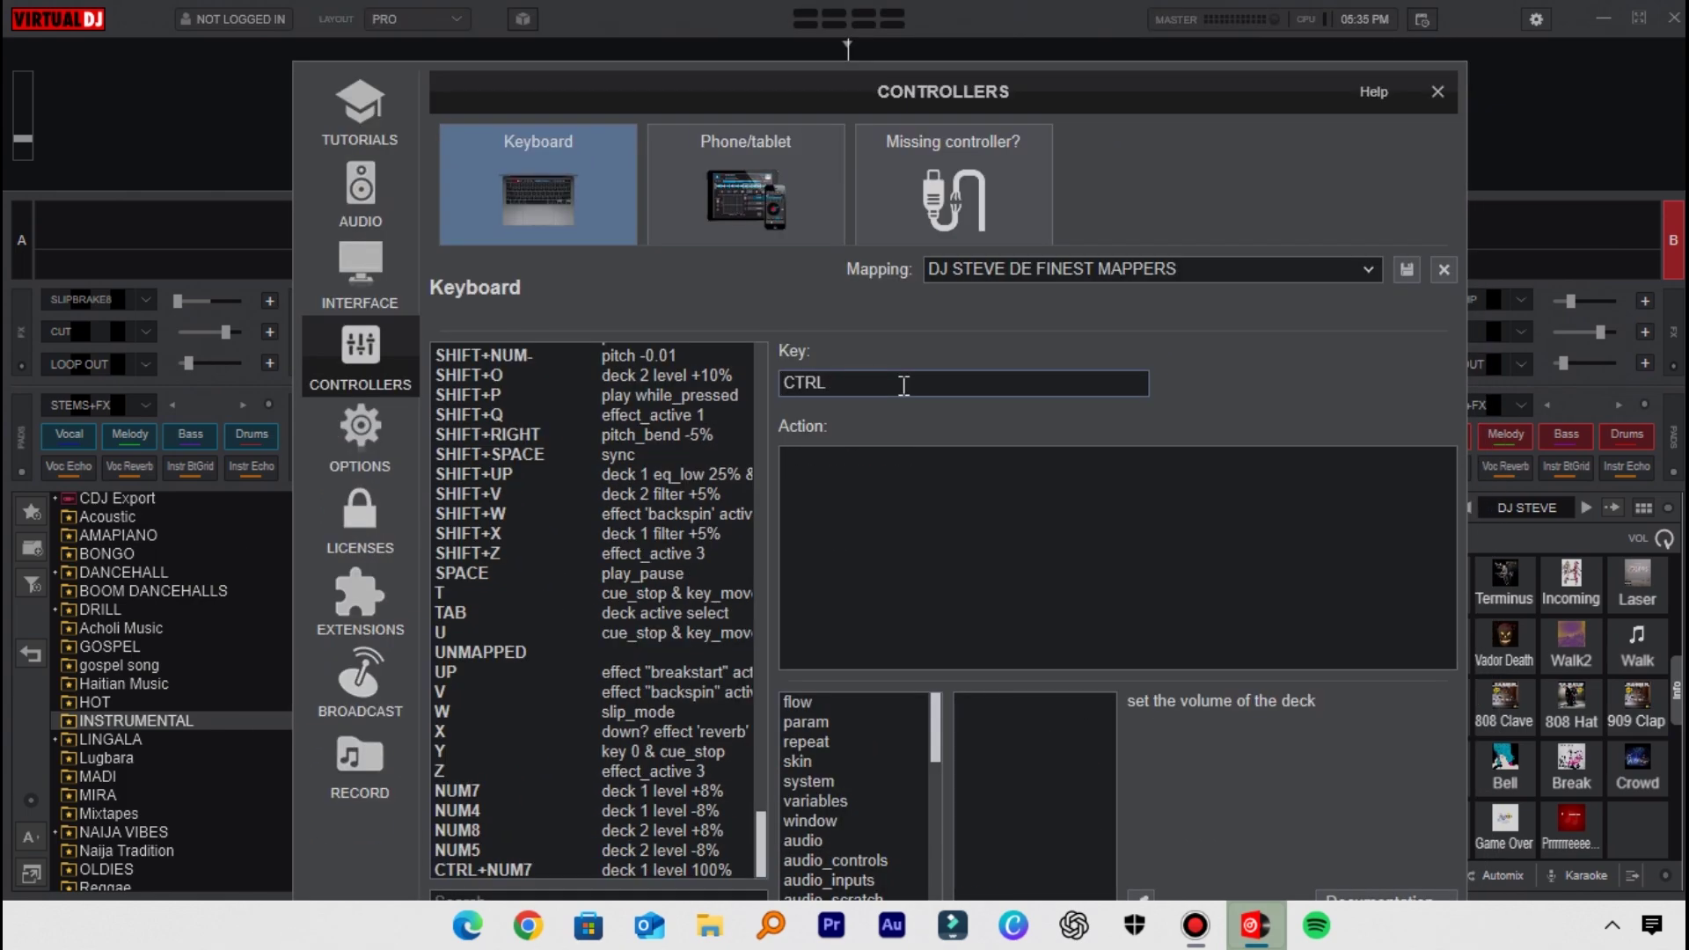
{"action": "key", "text": "ctrl+KP_4"}
{"action": "left_click", "coordinate": [898, 503]}
{"action": "type", "text": "deck"}
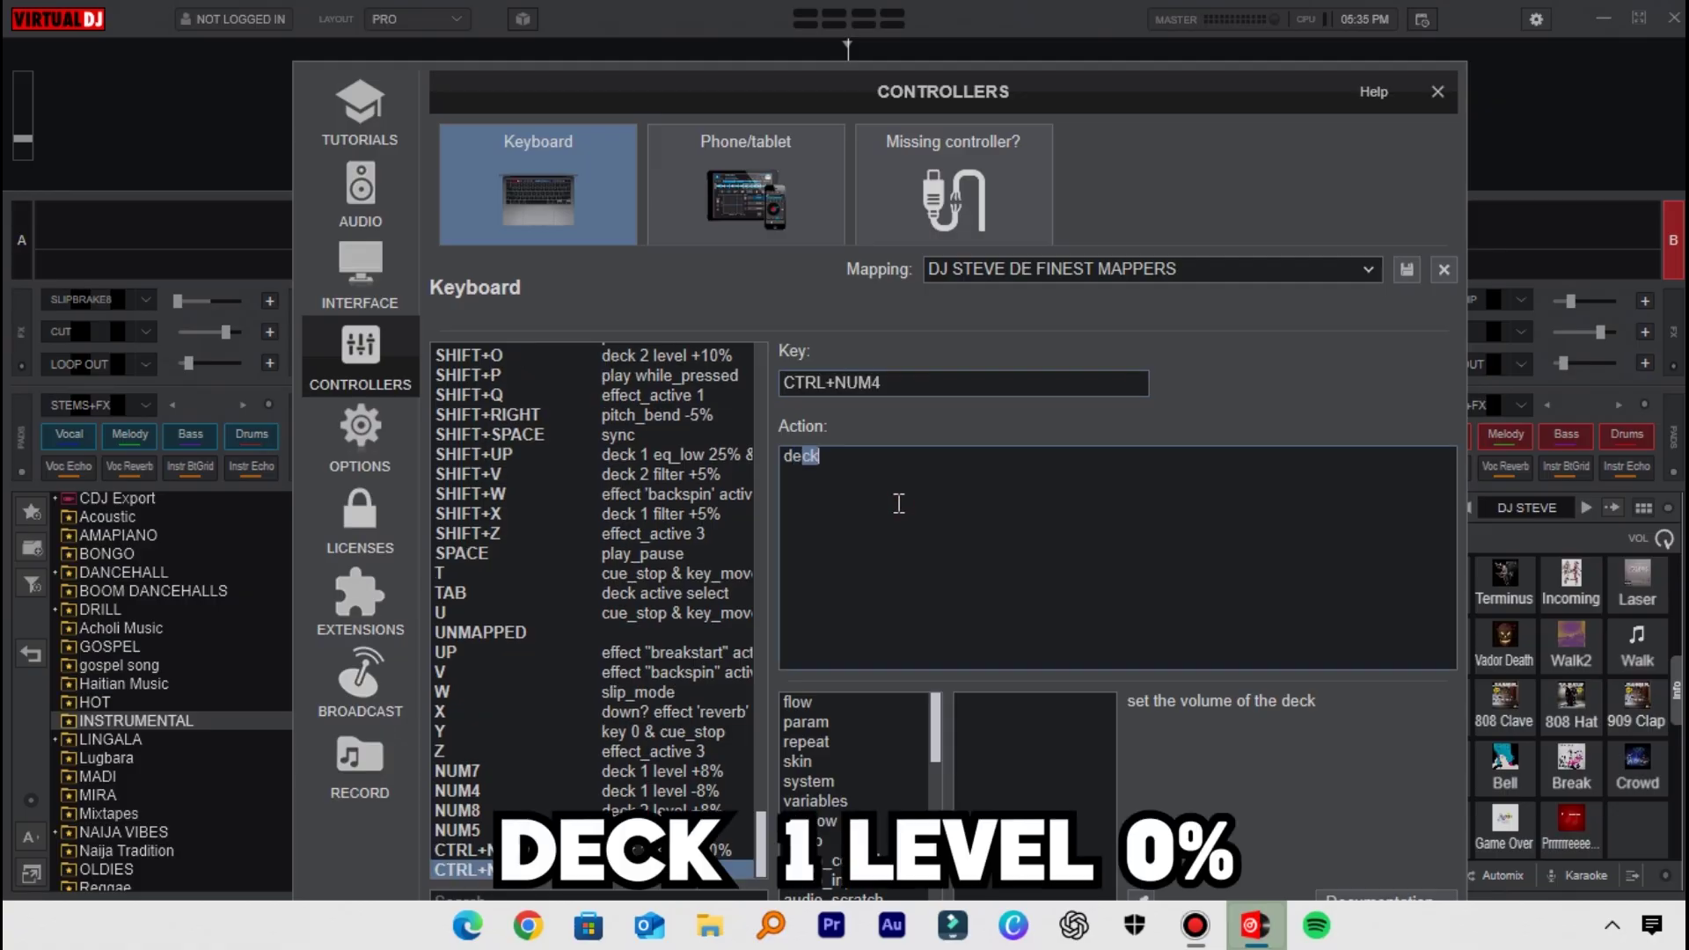
{"action": "type", "text": " 1 level 0"}
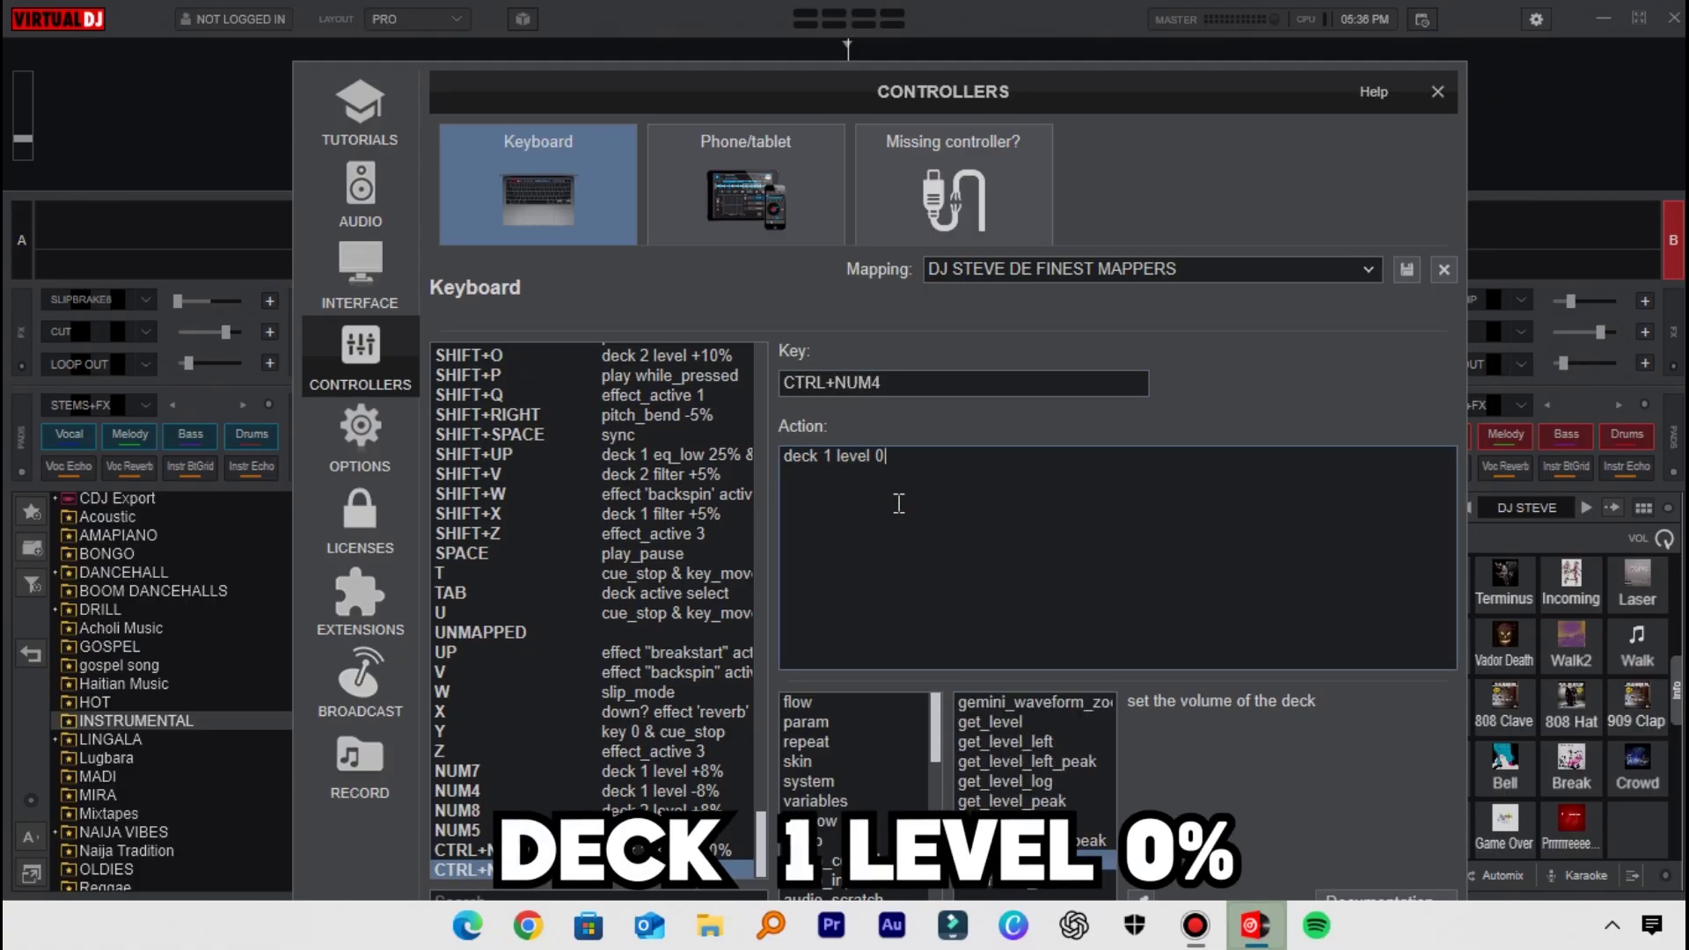
{"action": "type", "text": "%"}
{"action": "left_click", "coordinate": [1407, 272]}
Uncover the mixer and test the full and zero level mappings on the deck 1 volume fader.
{"action": "left_click_drag", "start_coordinate": [1233, 98], "coordinate": [1203, 705]}
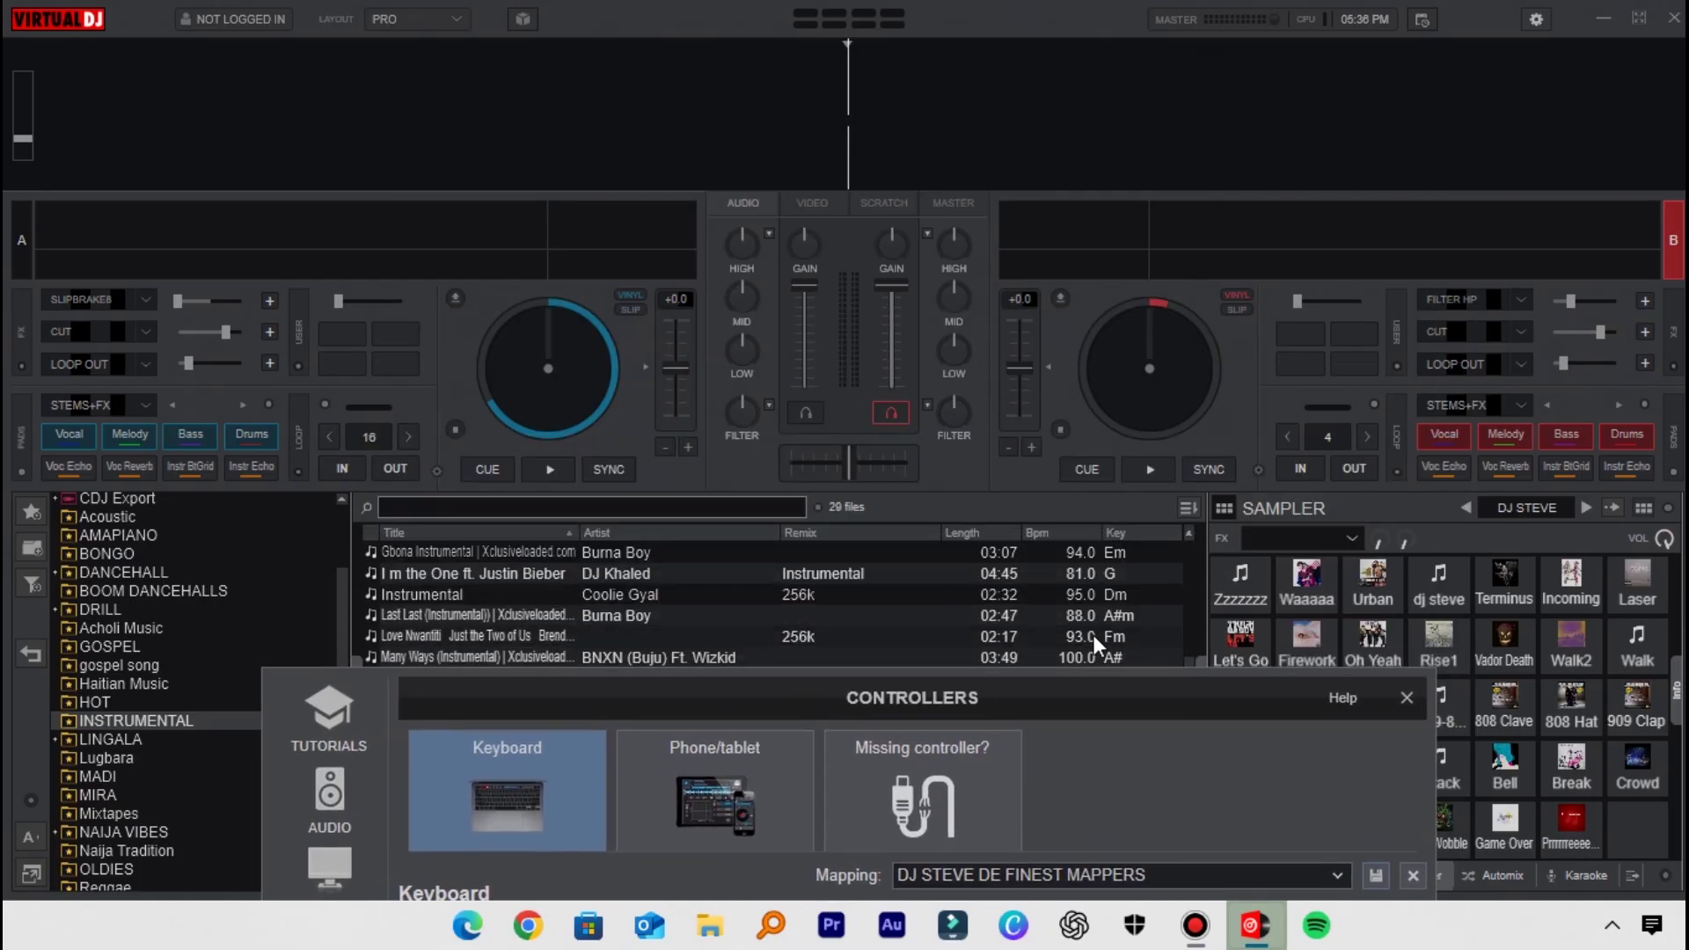
{"action": "left_click", "coordinate": [816, 380]}
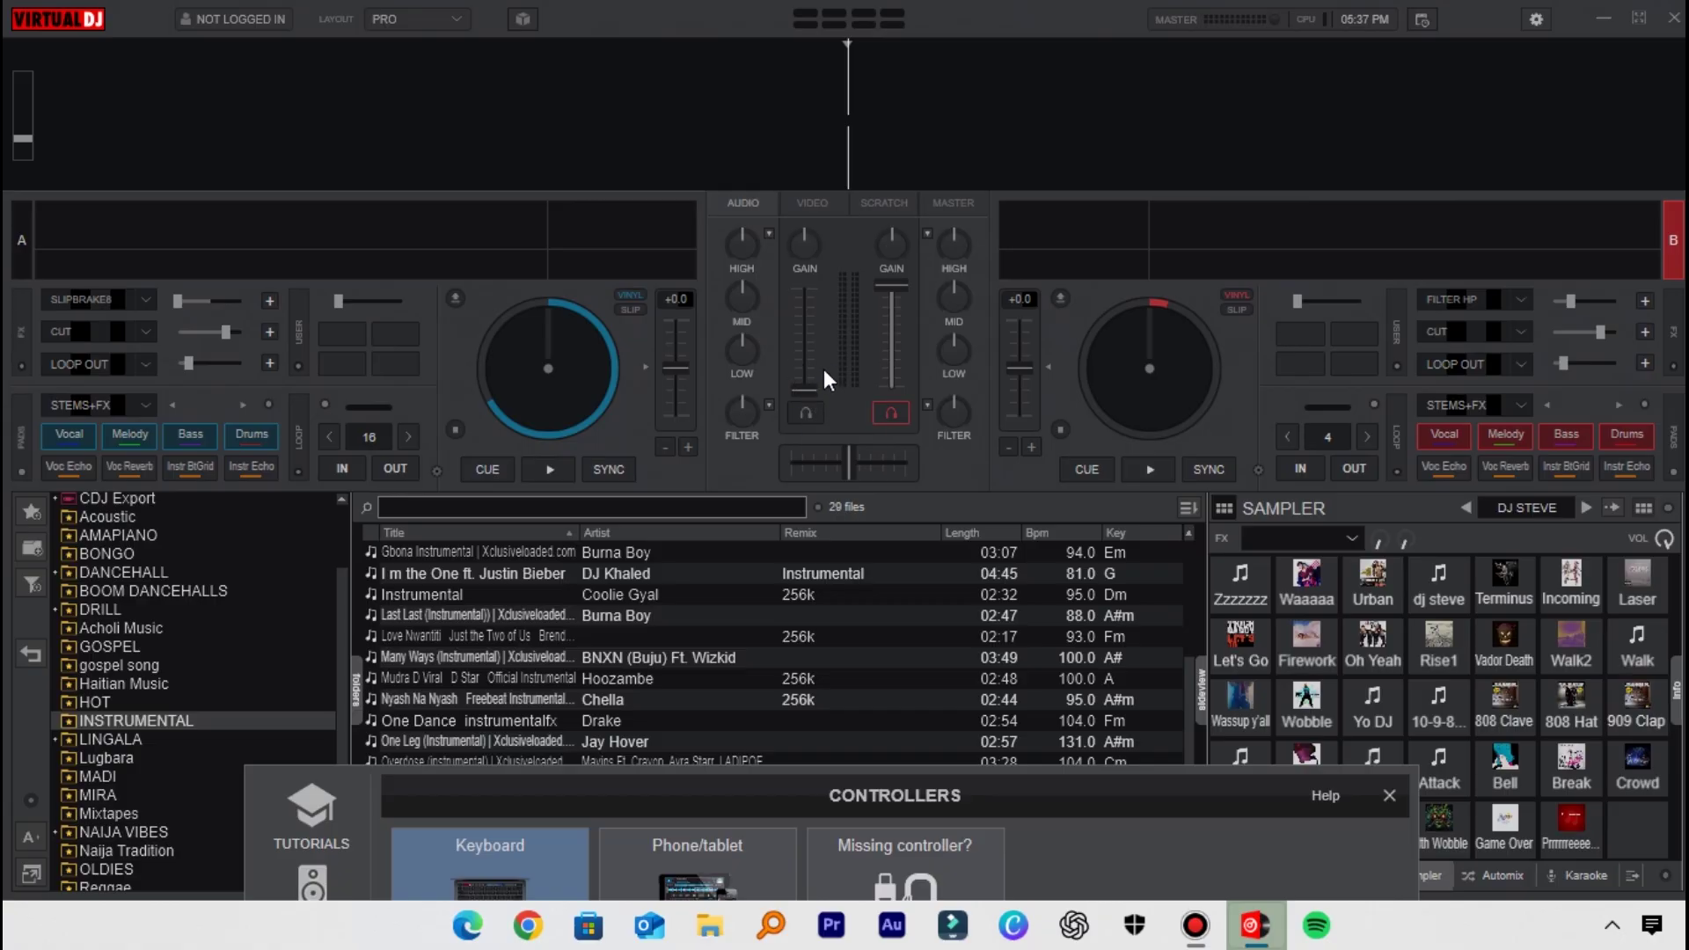
{"action": "double_click", "coordinate": [823, 368]}
Bring the keyboard mapping window back into view and map CTRL+NUM8 to the action "deck 2 level 100%".
{"action": "left_click_drag", "start_coordinate": [785, 766], "coordinate": [818, 88]}
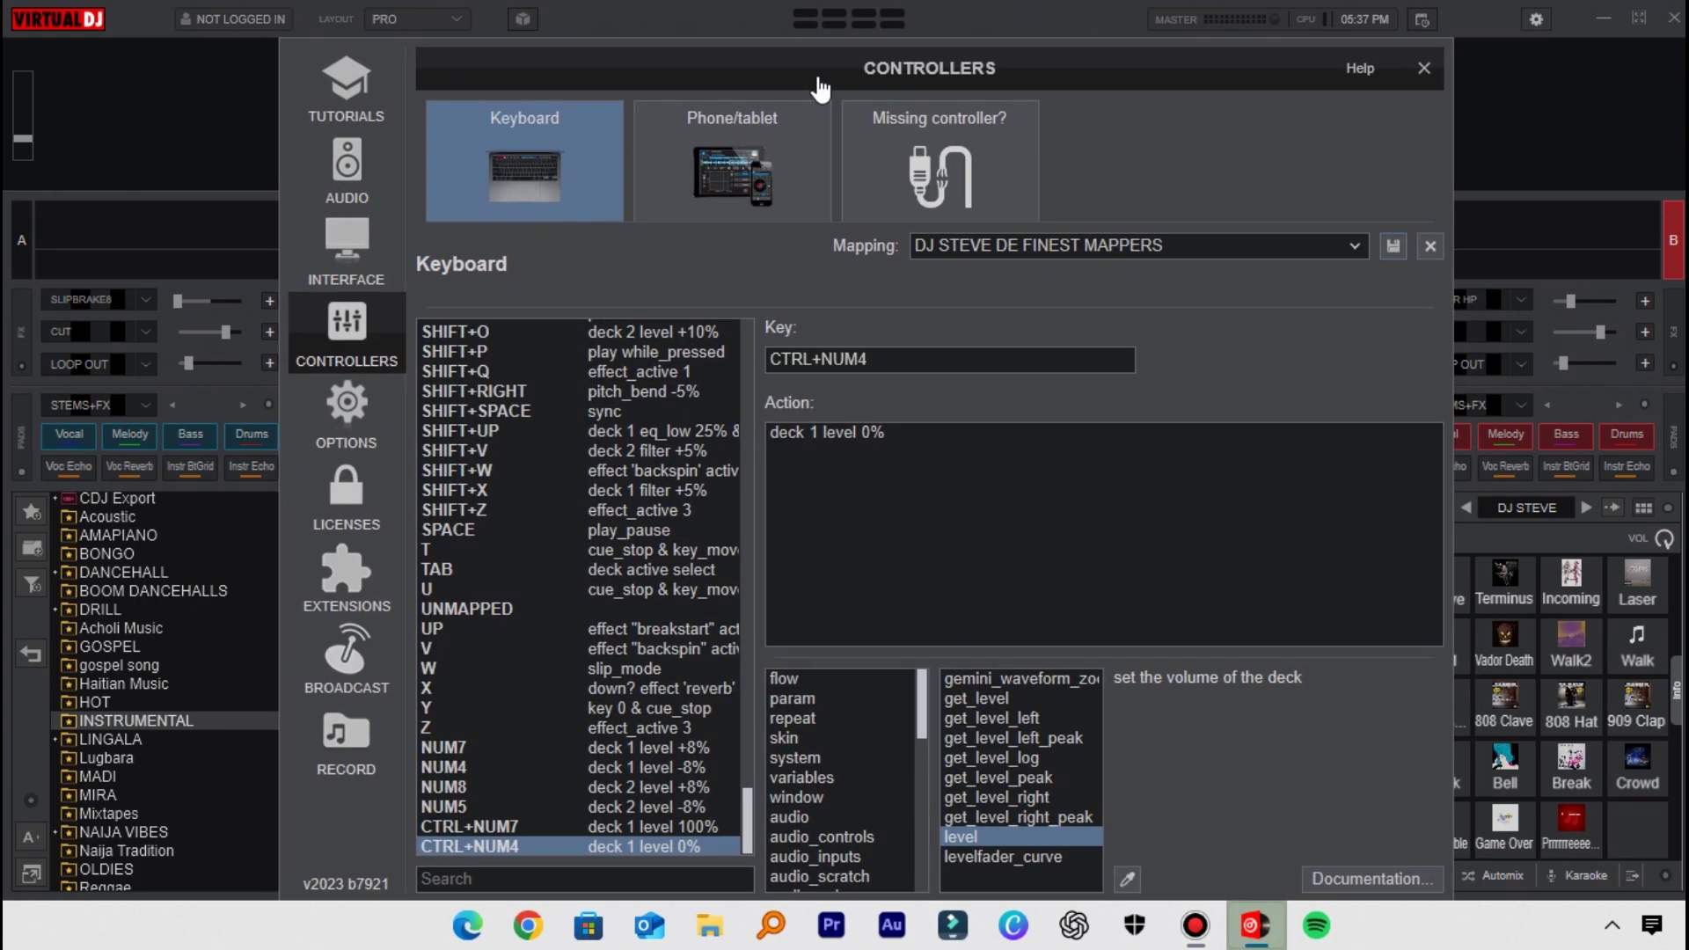
{"action": "left_click", "coordinate": [918, 368]}
{"action": "key", "text": "ctrl"}
{"action": "key", "text": "ctrl+KP_8"}
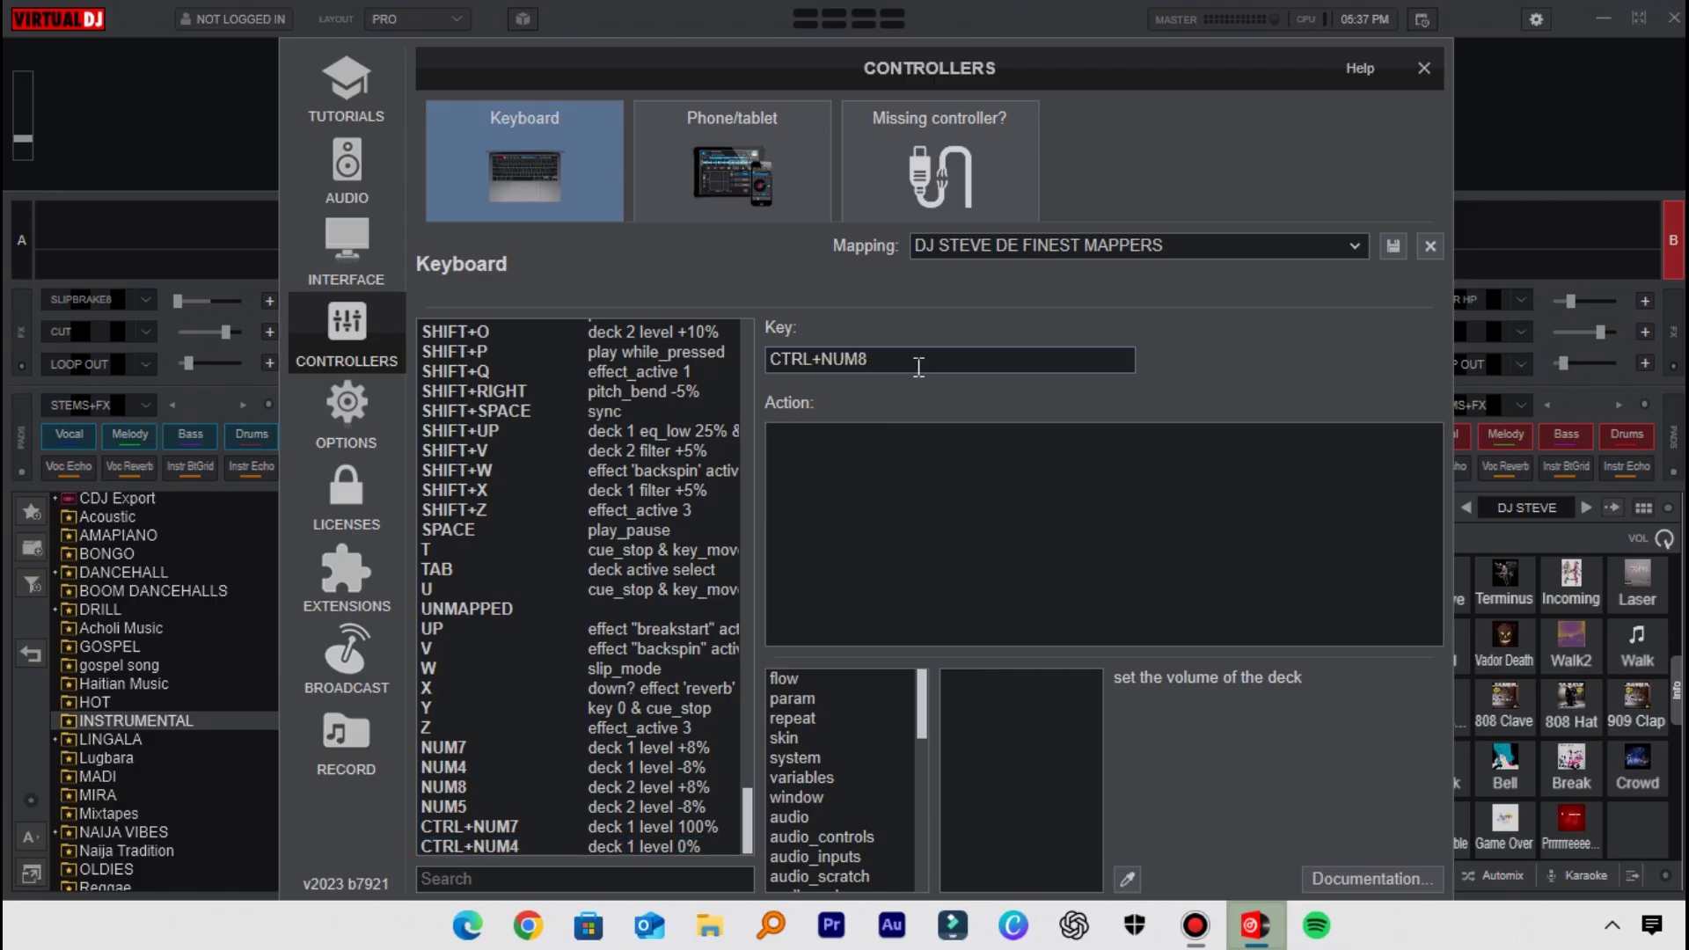
{"action": "left_click", "coordinate": [886, 490]}
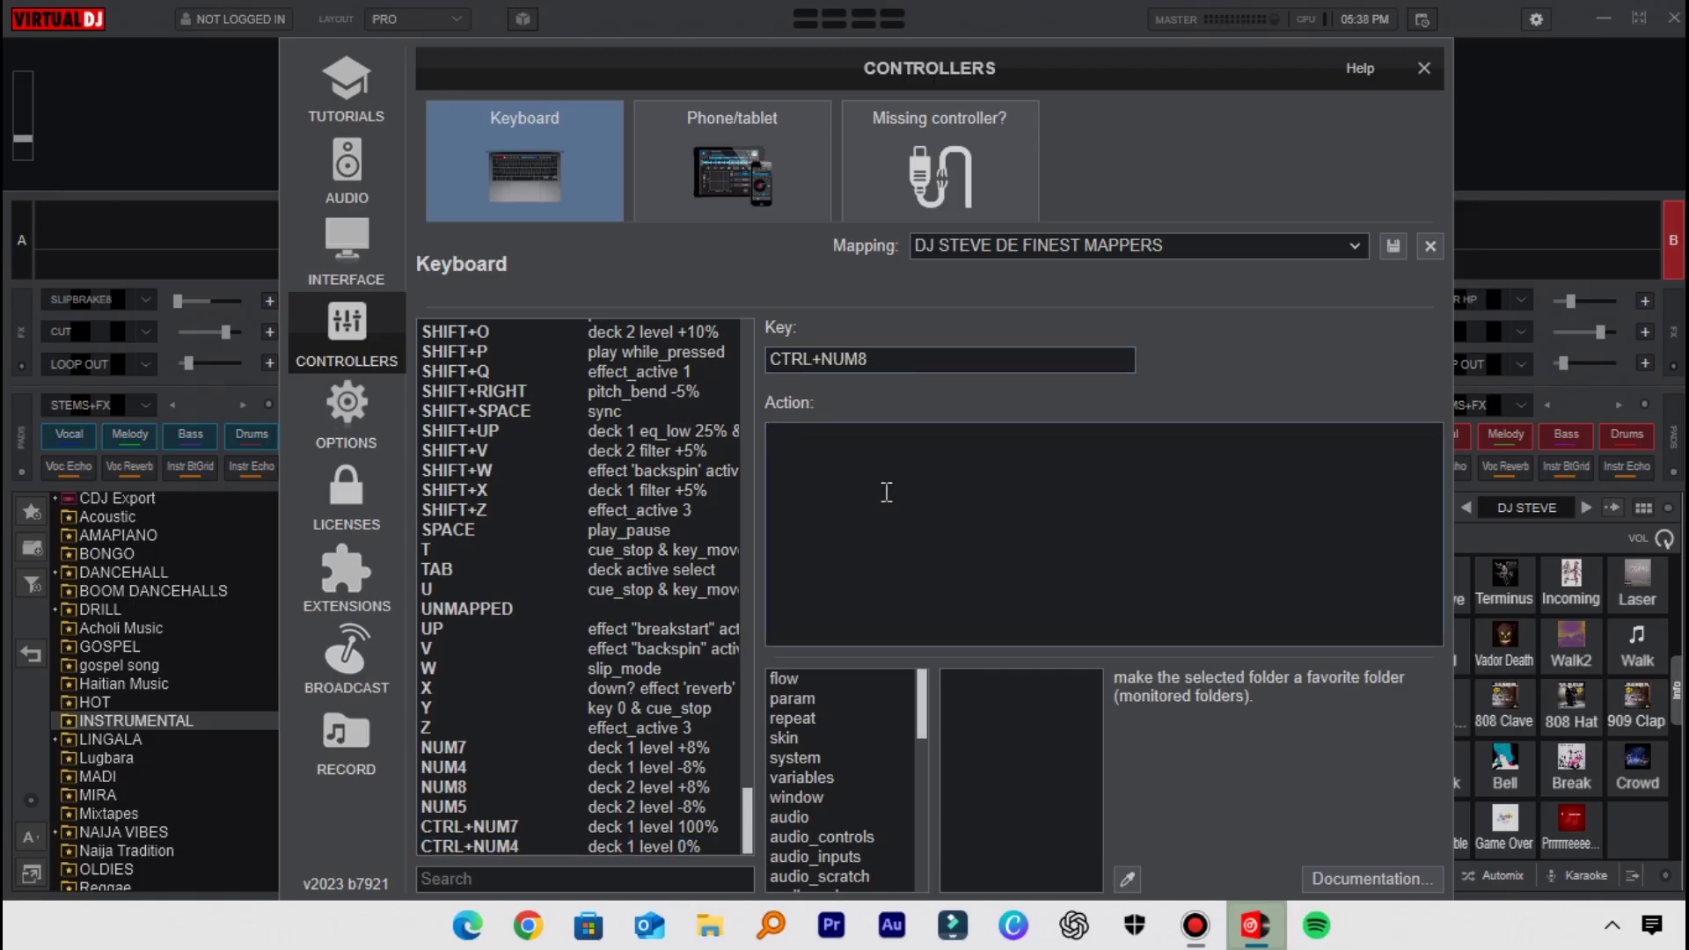
{"action": "type", "text": "deck 2"}
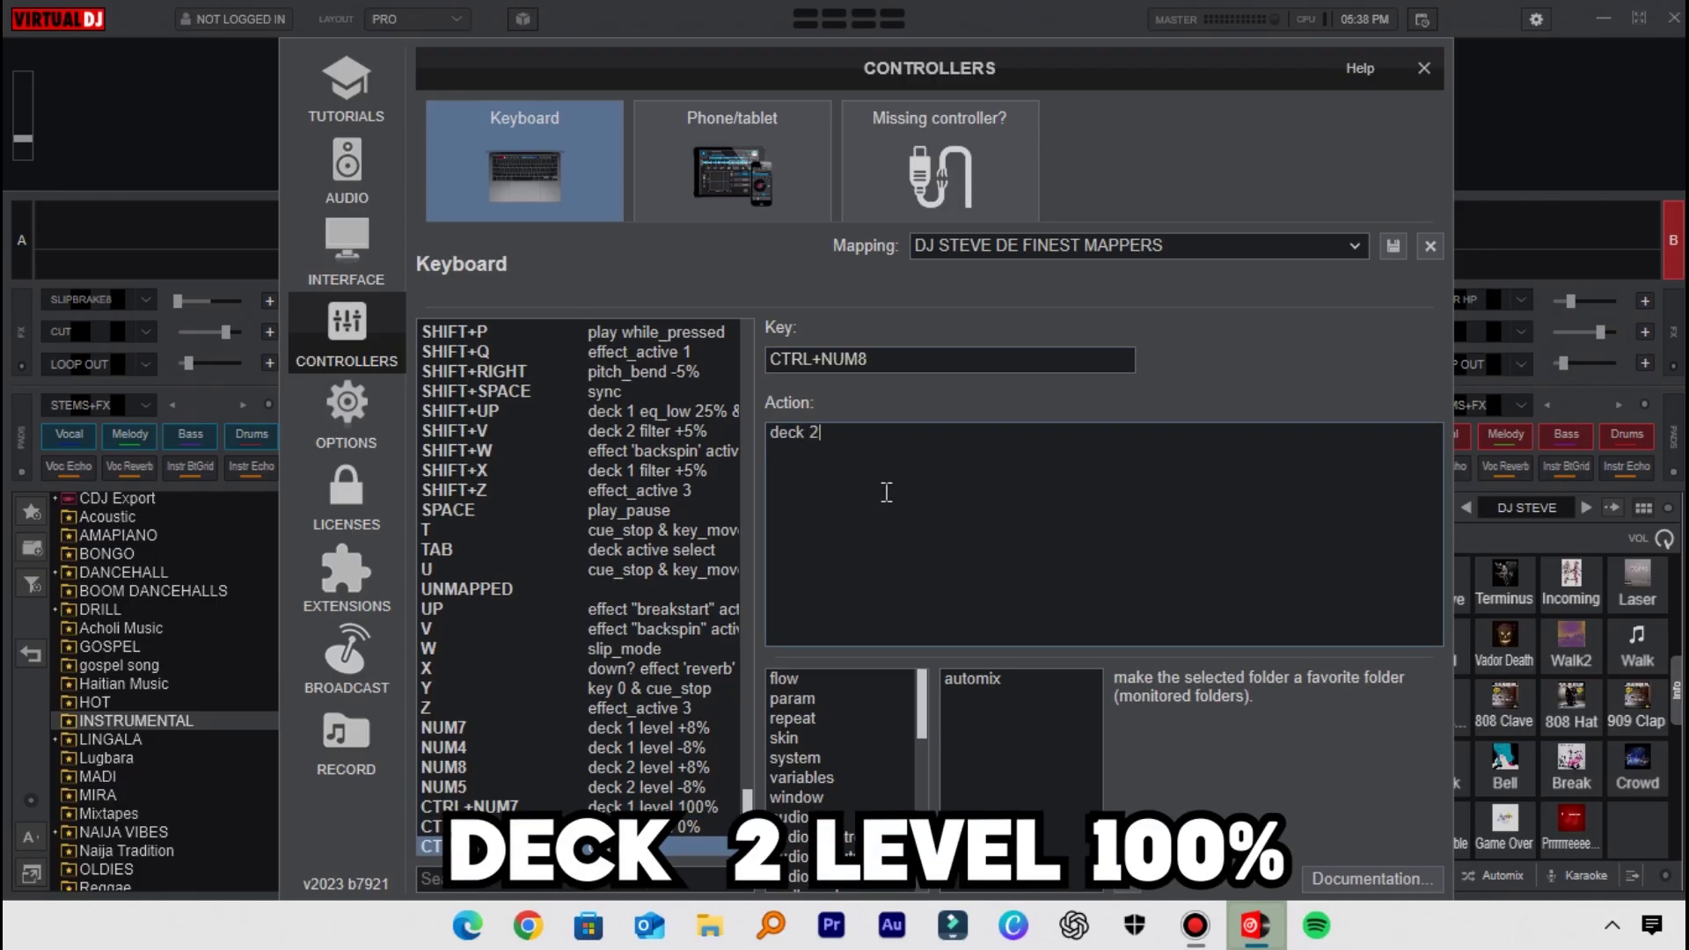
{"action": "type", "text": " level"}
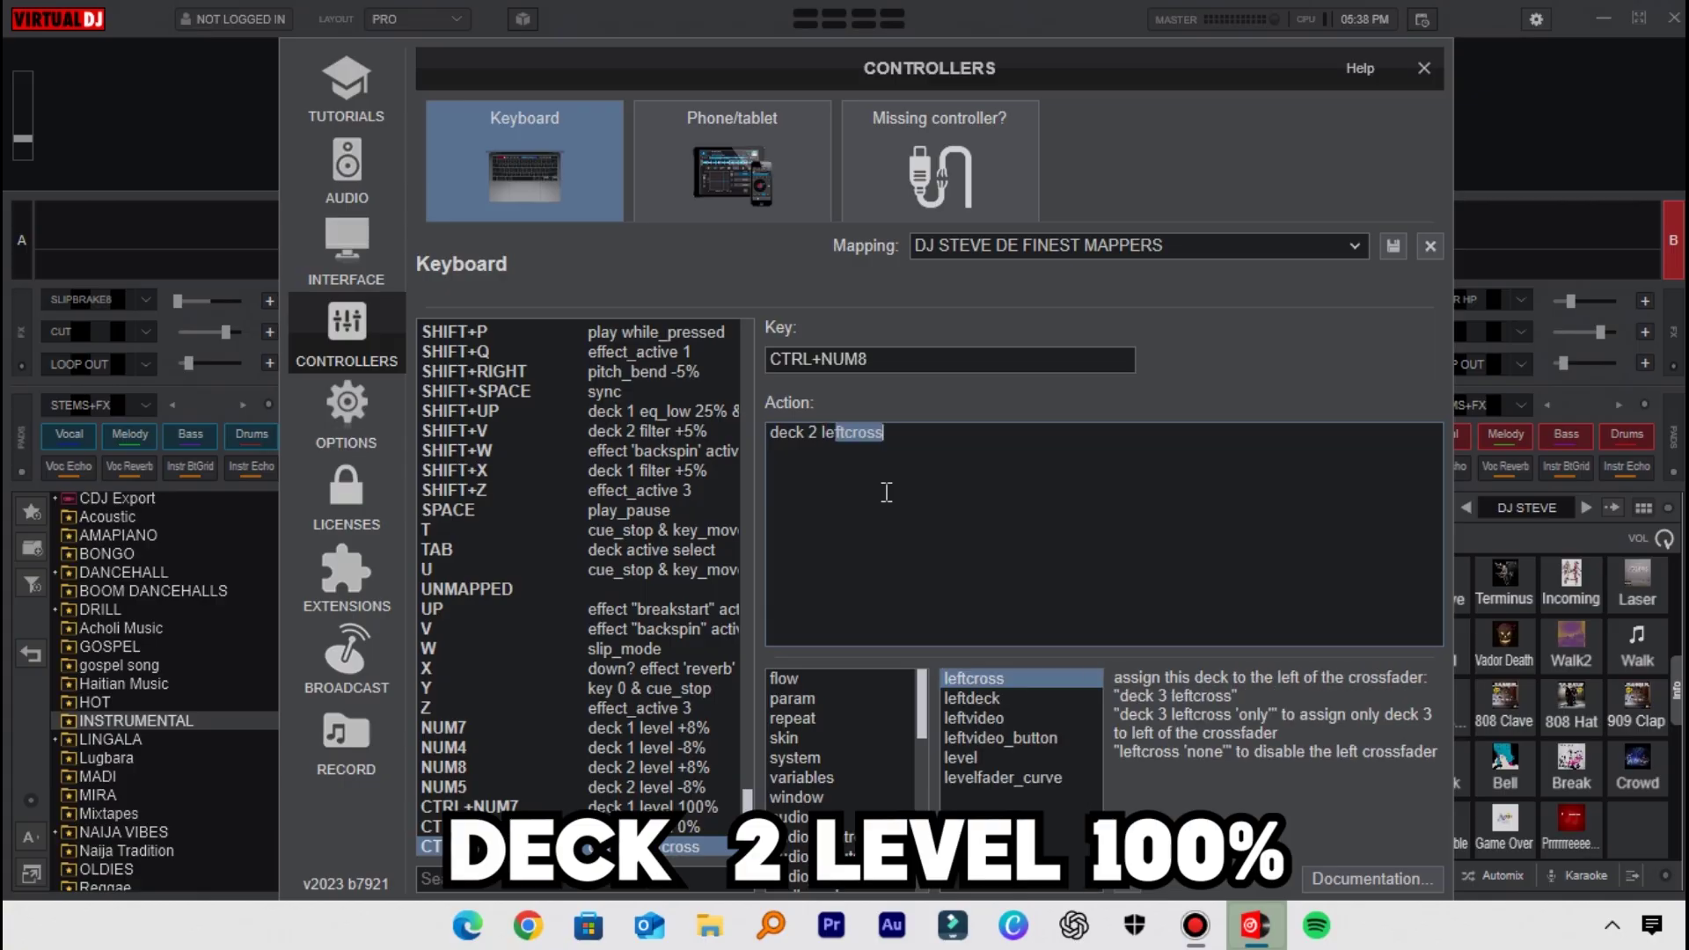
{"action": "type", "text": " 100%"}
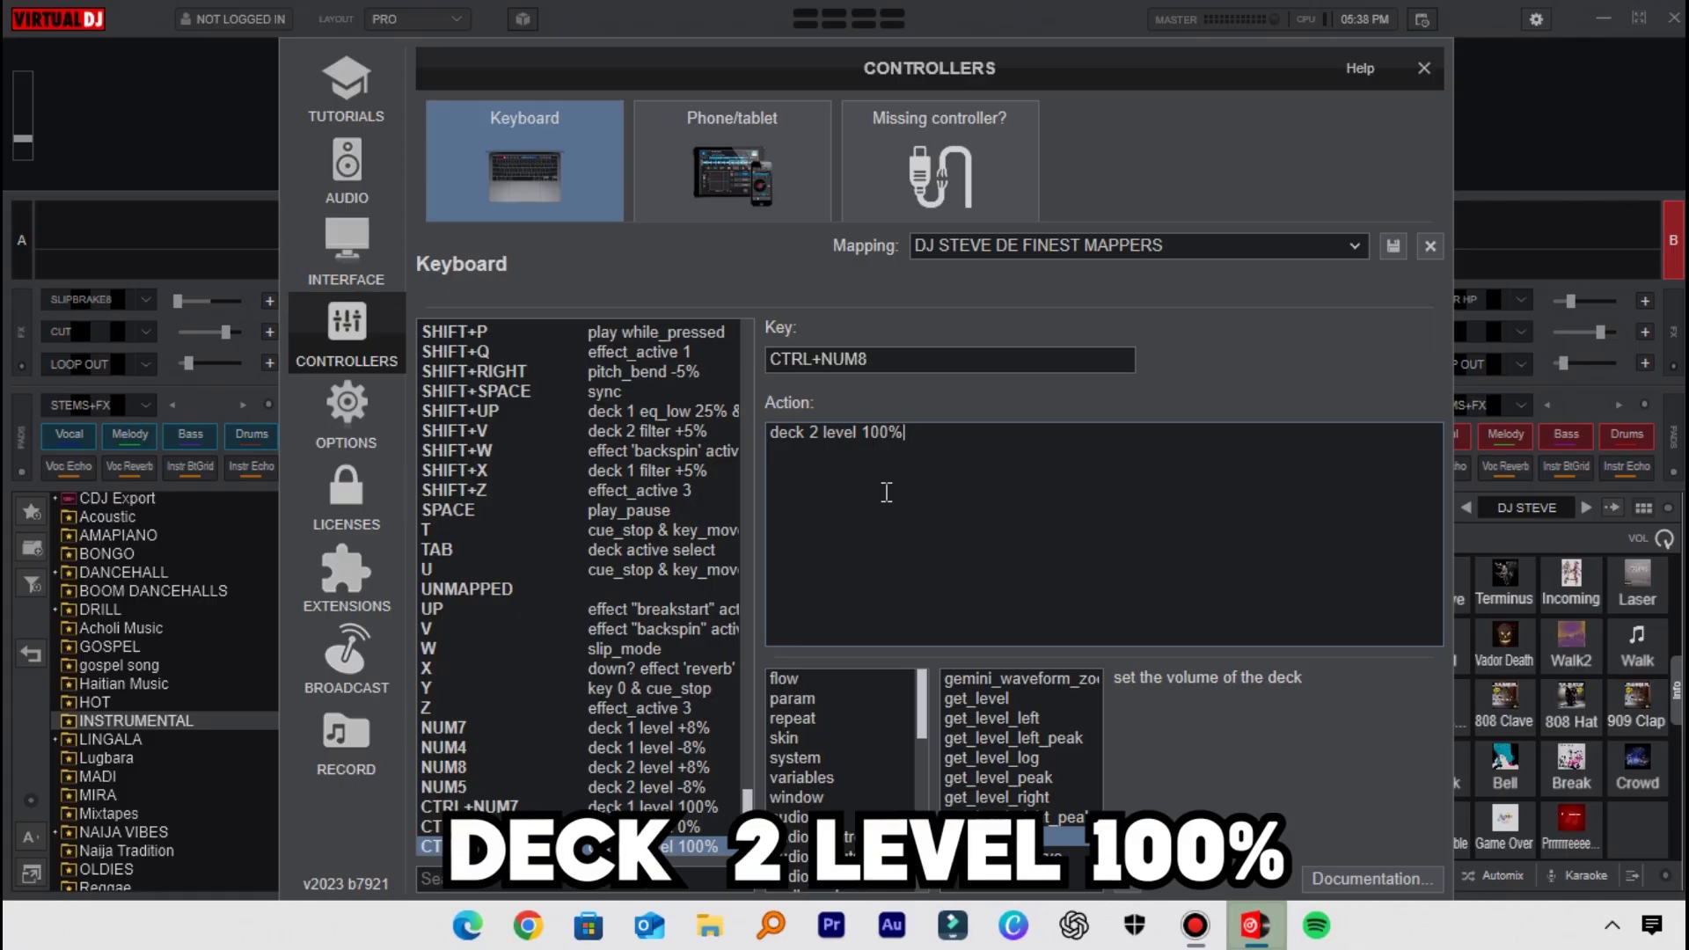
Map CTRL+NUM5 to the action "deck 2 level 0%".
{"action": "left_click", "coordinate": [895, 358]}
{"action": "key", "text": "ctrl+KP_5"}
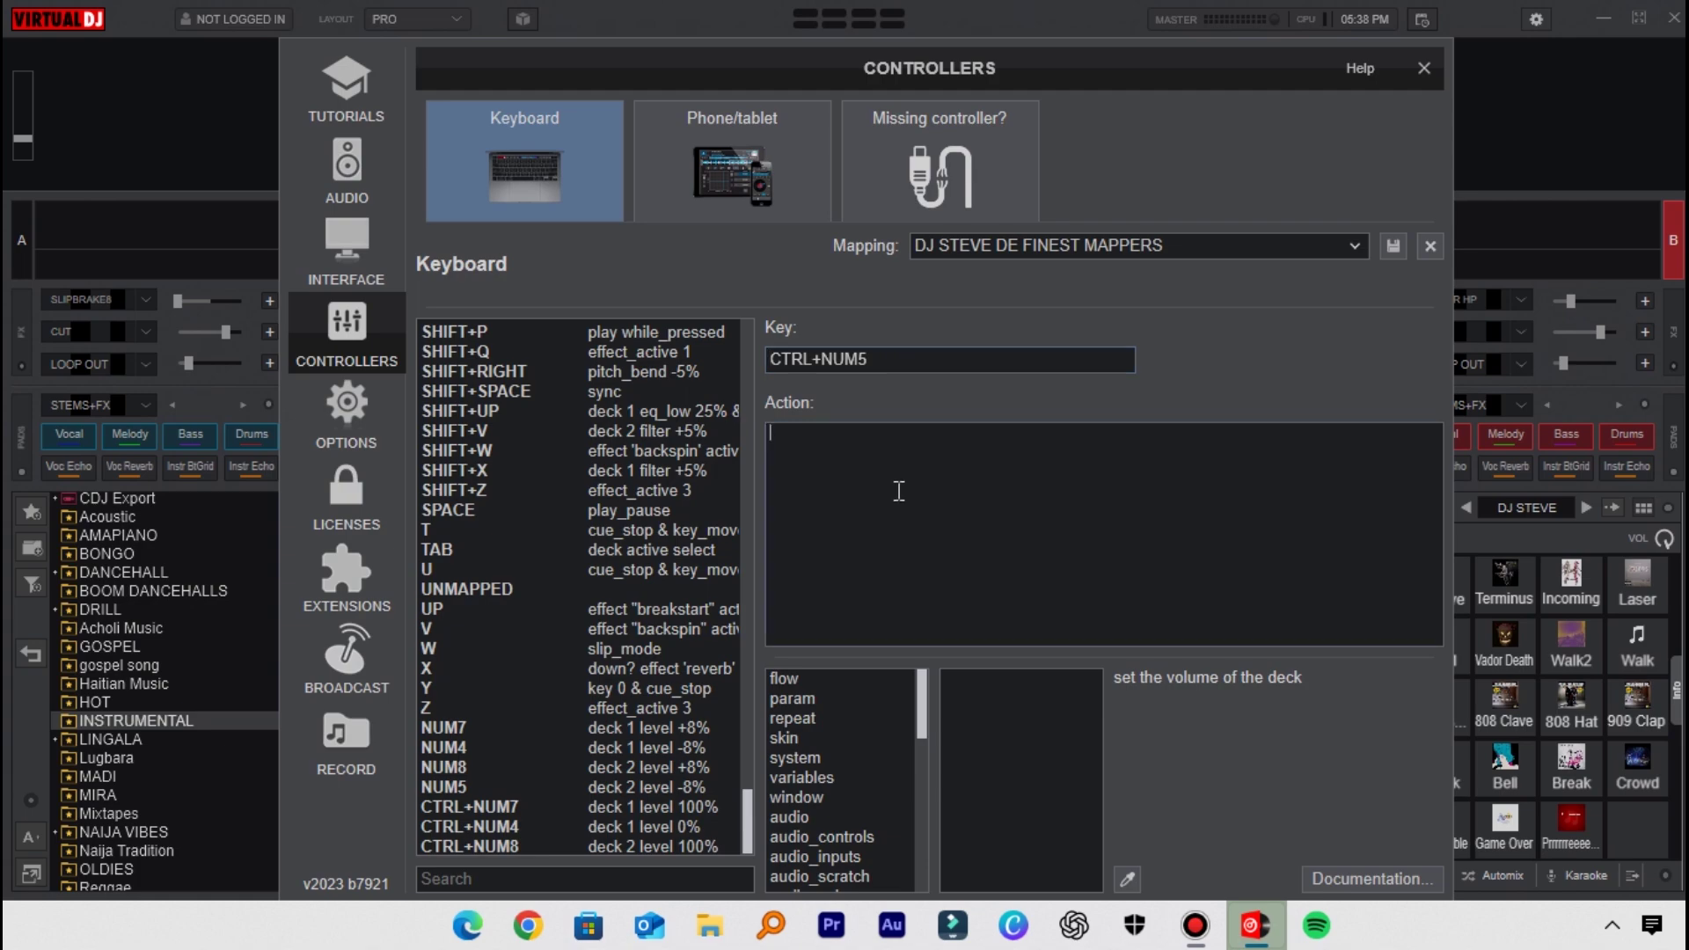
{"action": "type", "text": "deck"}
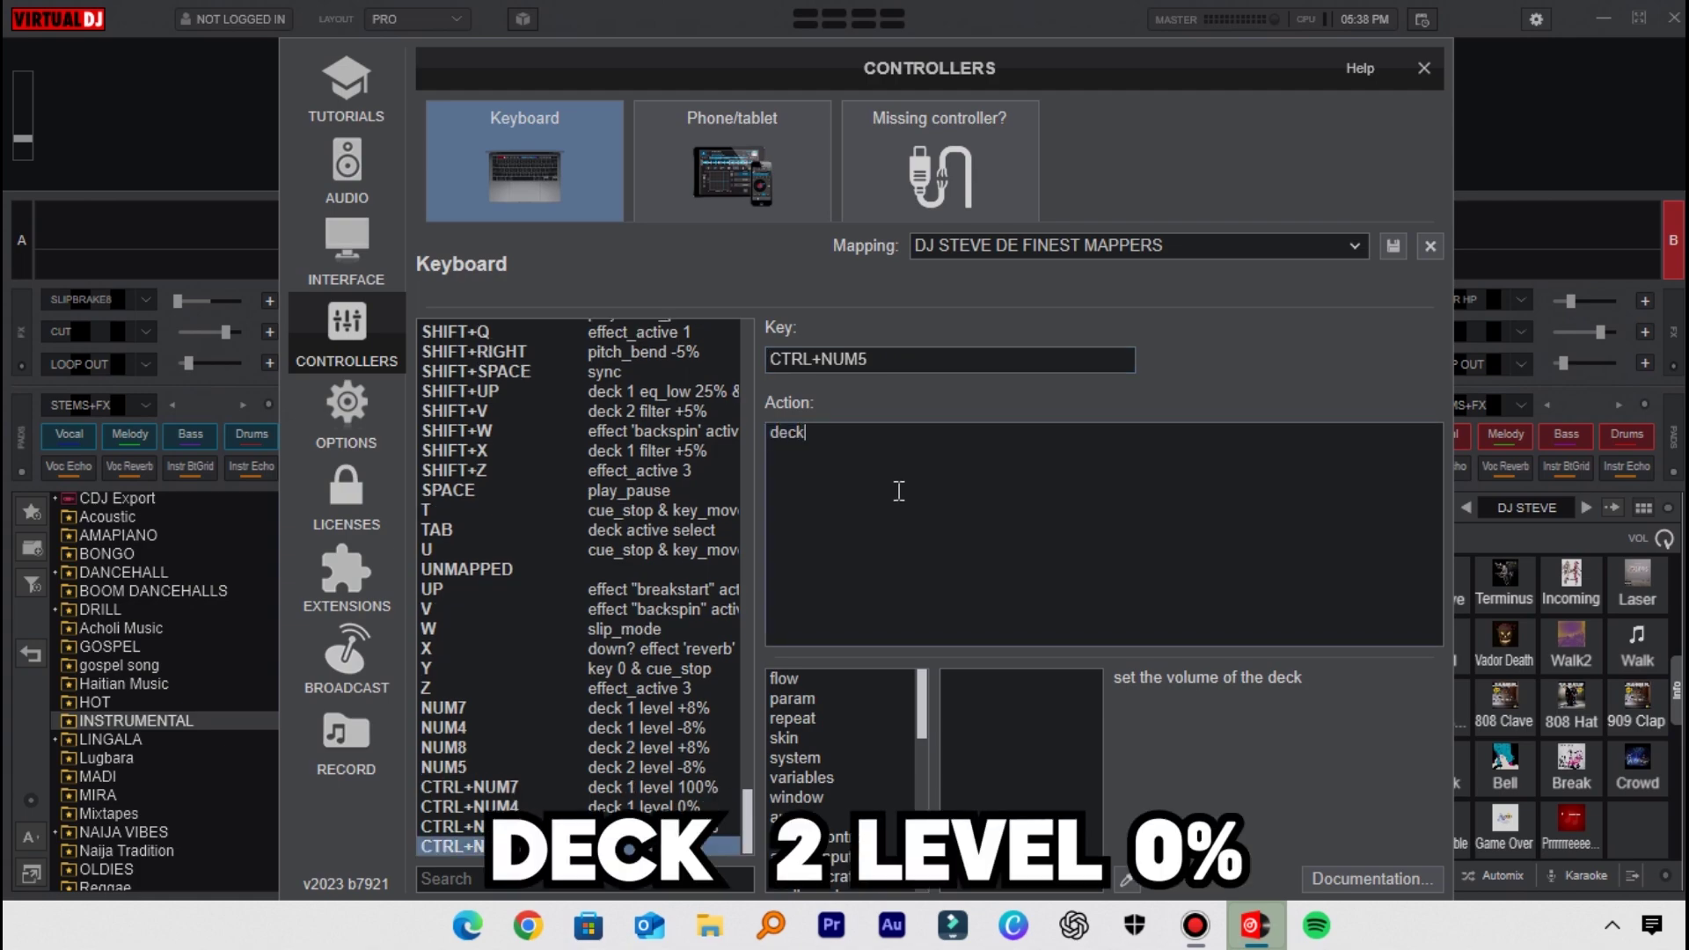
{"action": "type", "text": " 2 lev"}
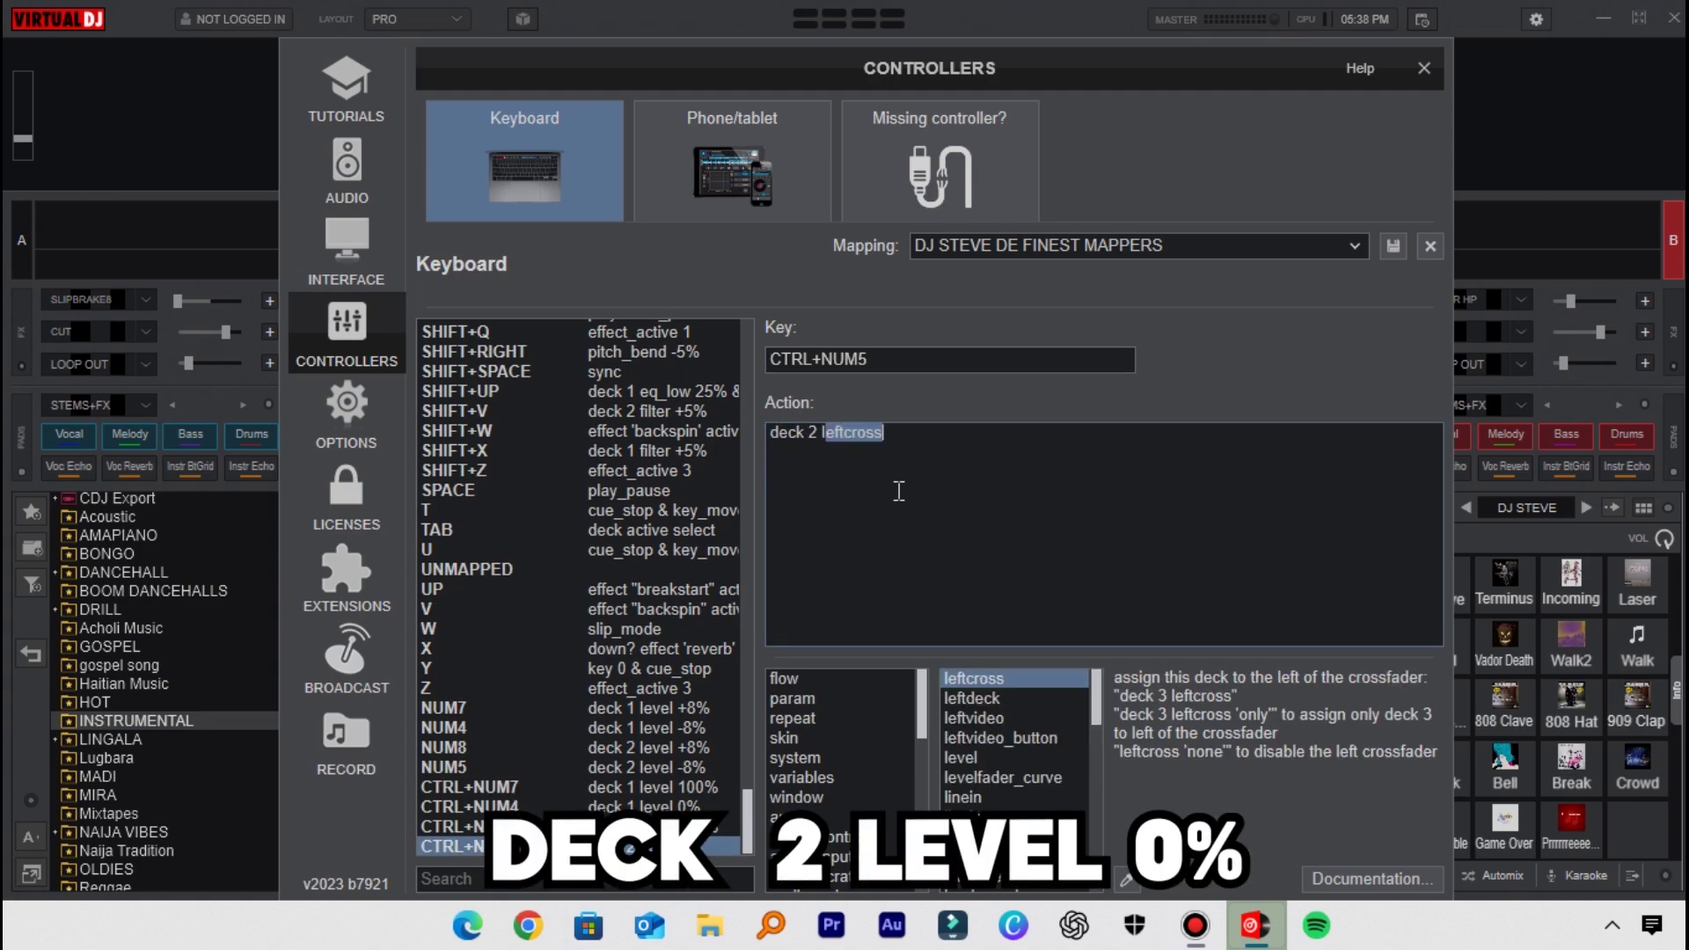
{"action": "type", "text": "el"}
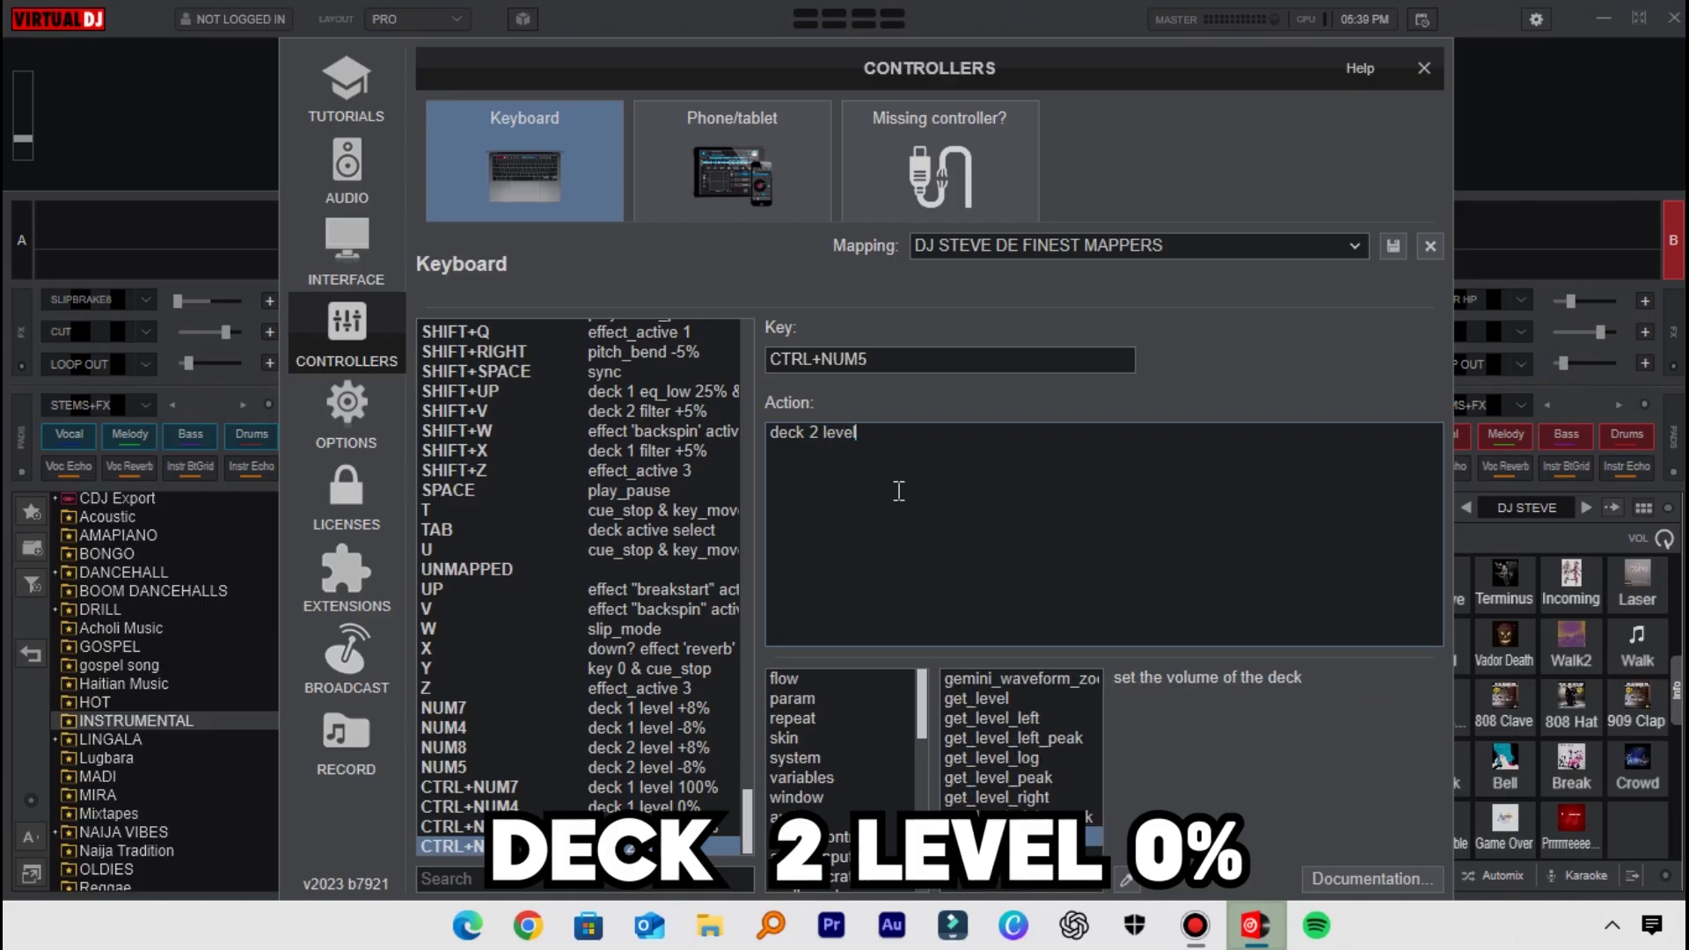
{"action": "type", "text": " 0%"}
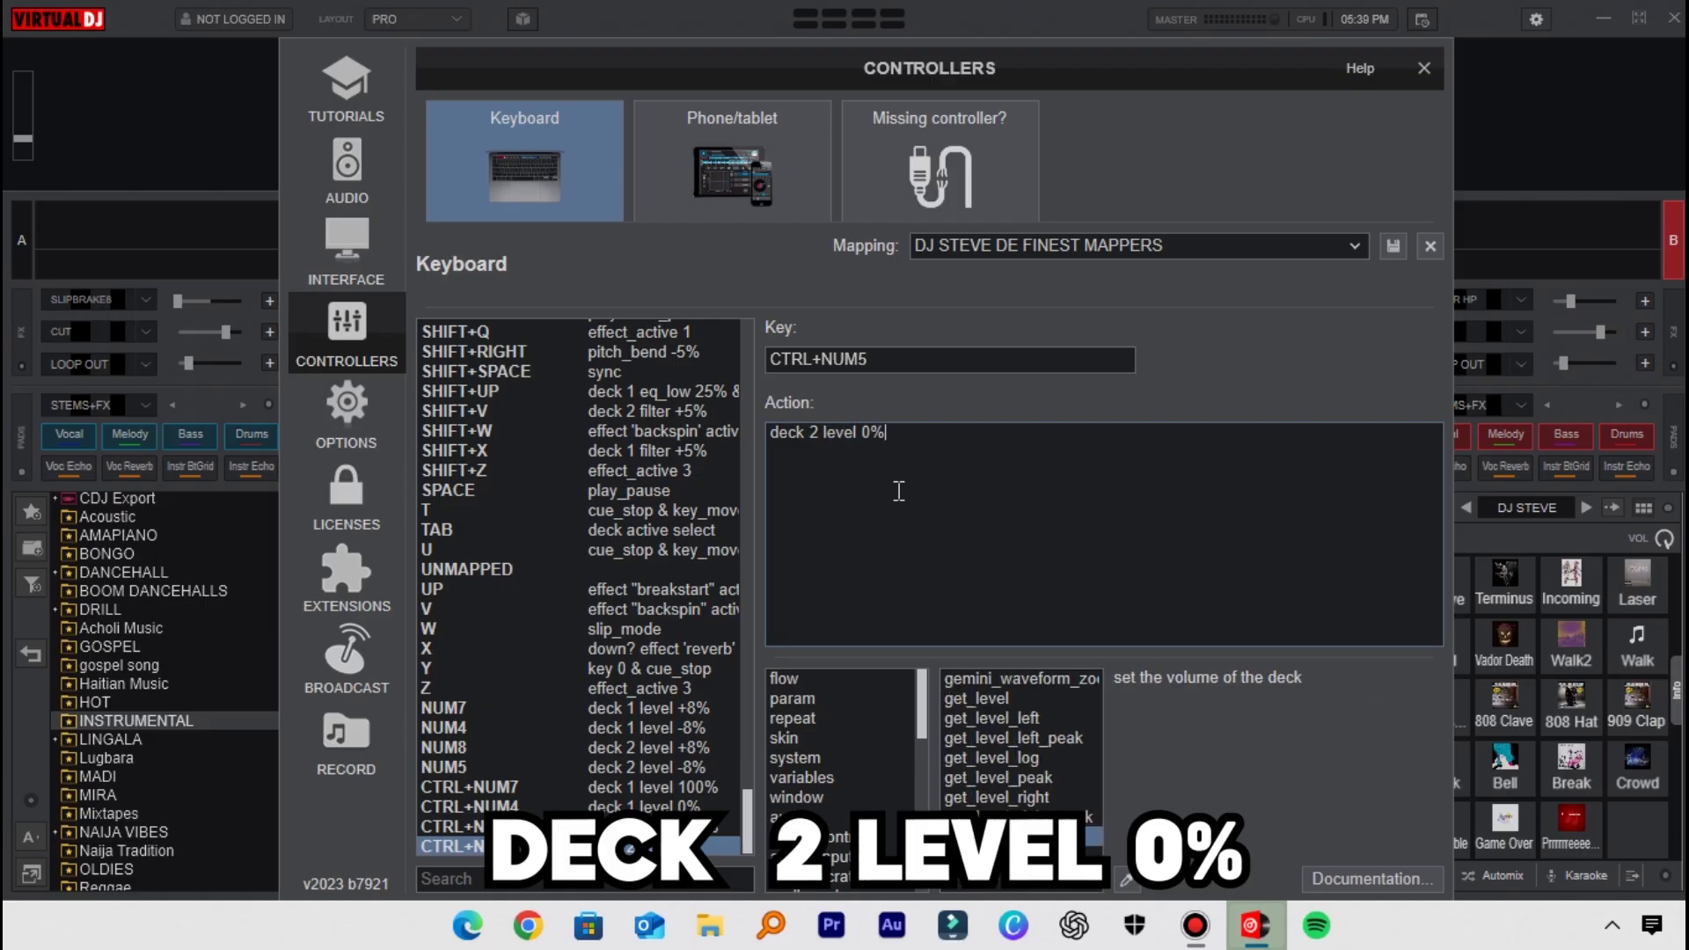
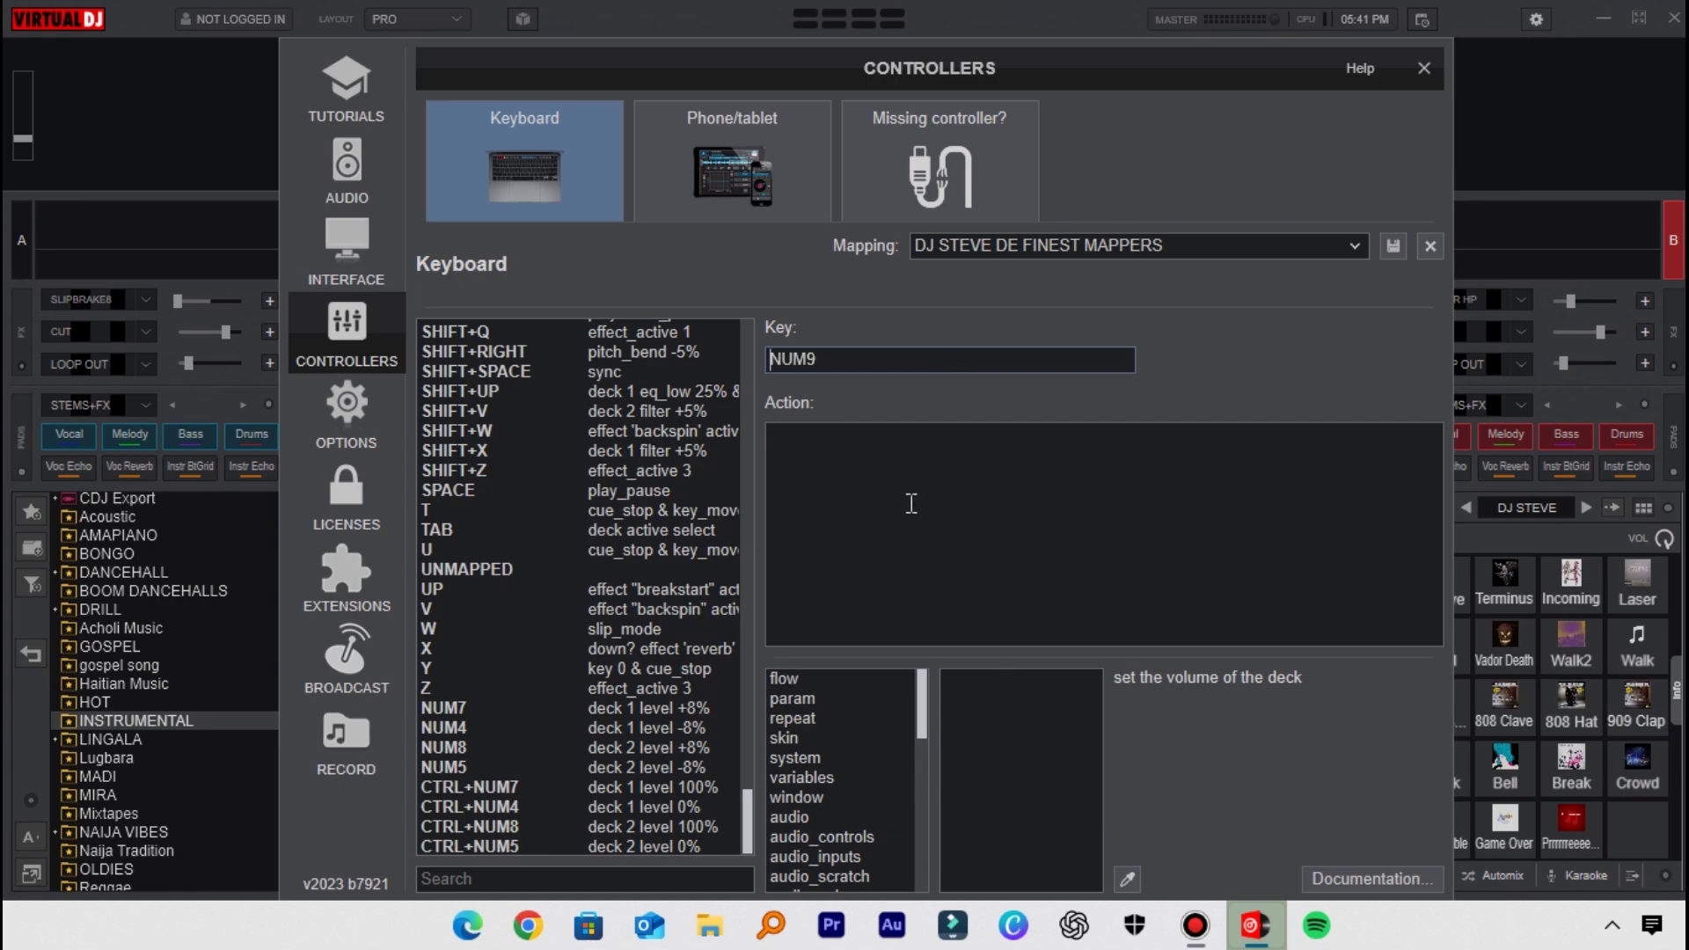
Enter "deck 1 level 0% while_pressed" as the action for NUM9.
{"action": "type", "text": "deck"}
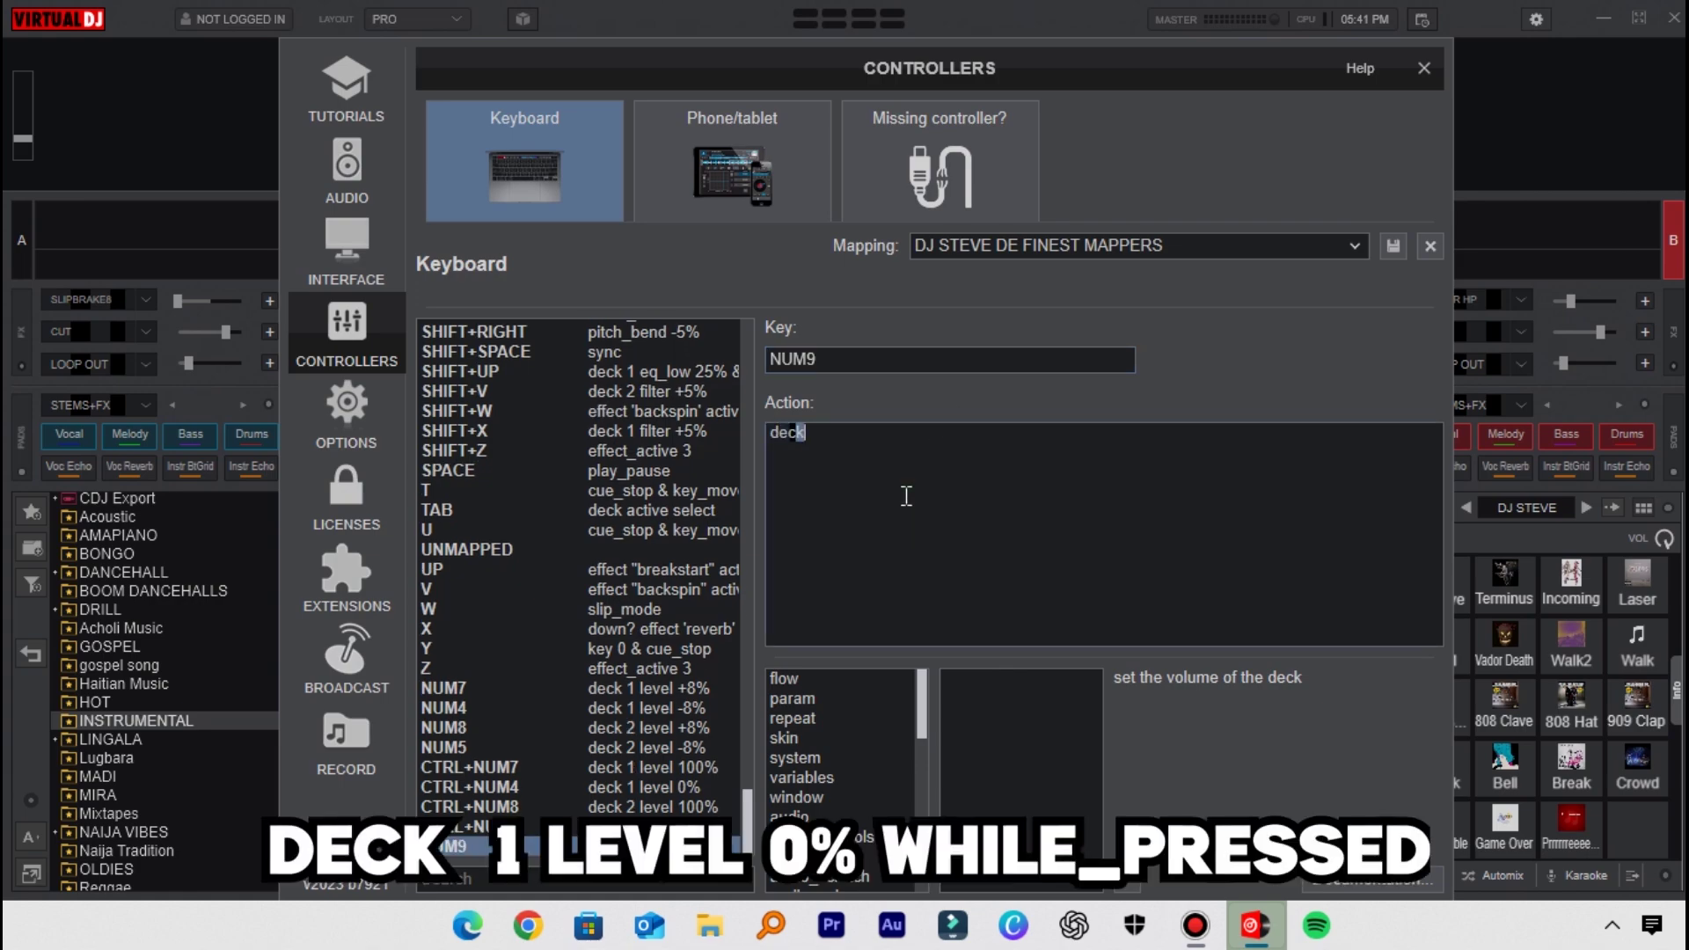
{"action": "type", "text": " 1 level"}
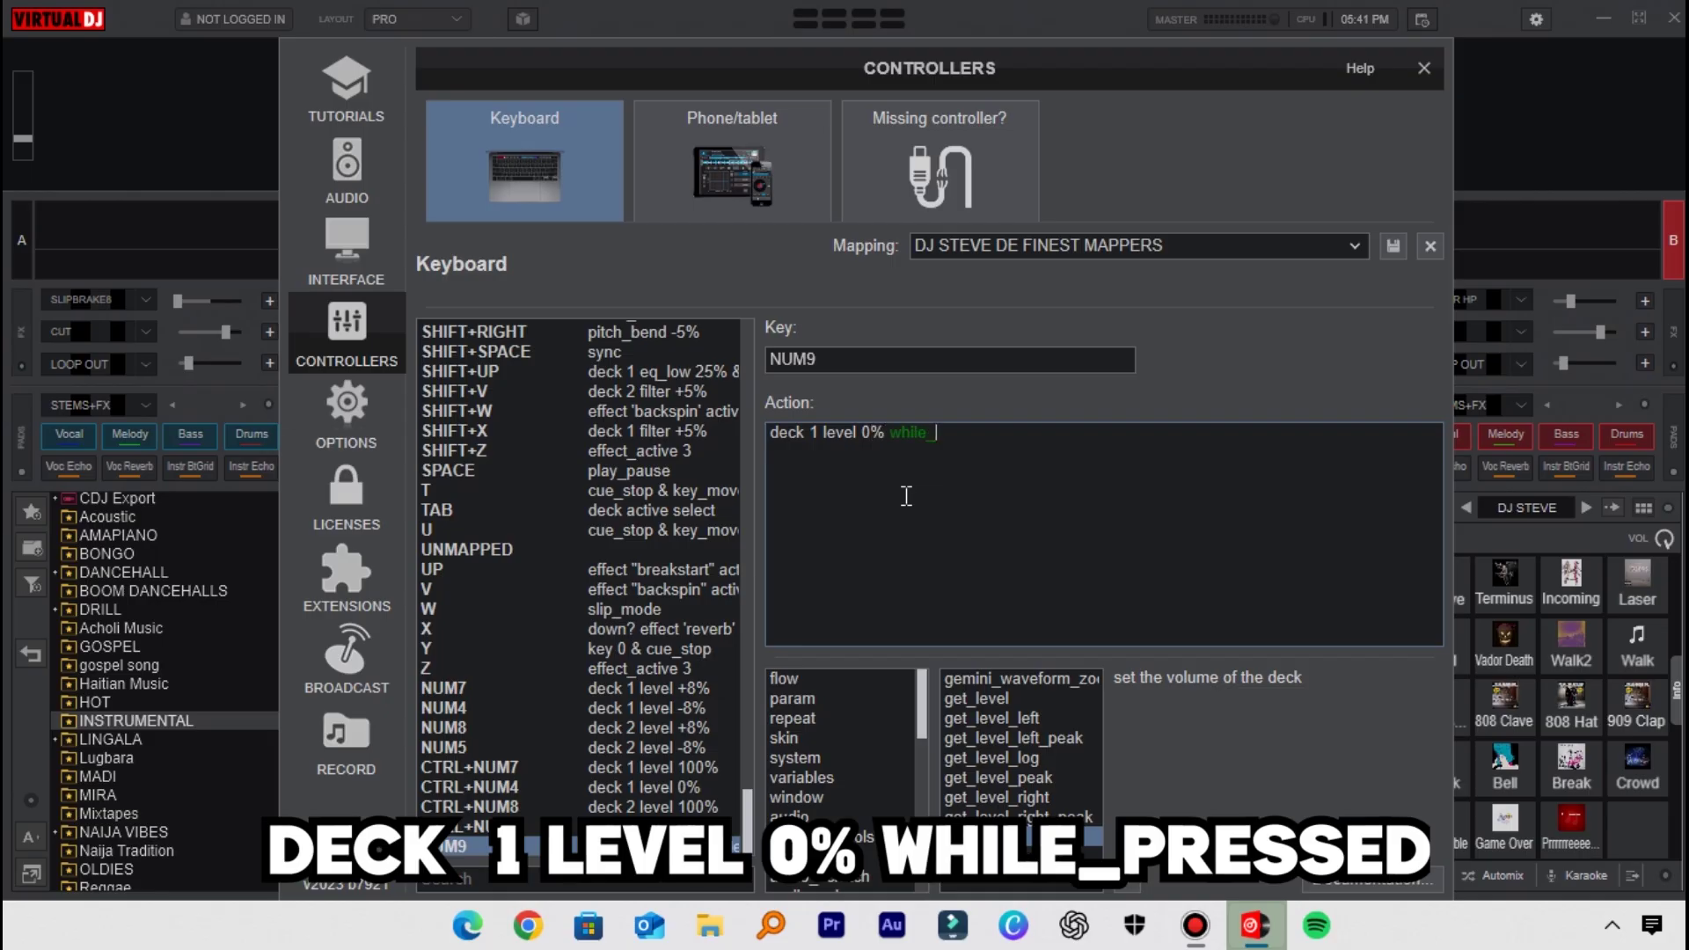
{"action": "type", "text": "0% while_pressed"}
Map NUM6 to the action "deck 2 level 0% while_pressed".
{"action": "left_click", "coordinate": [904, 363]}
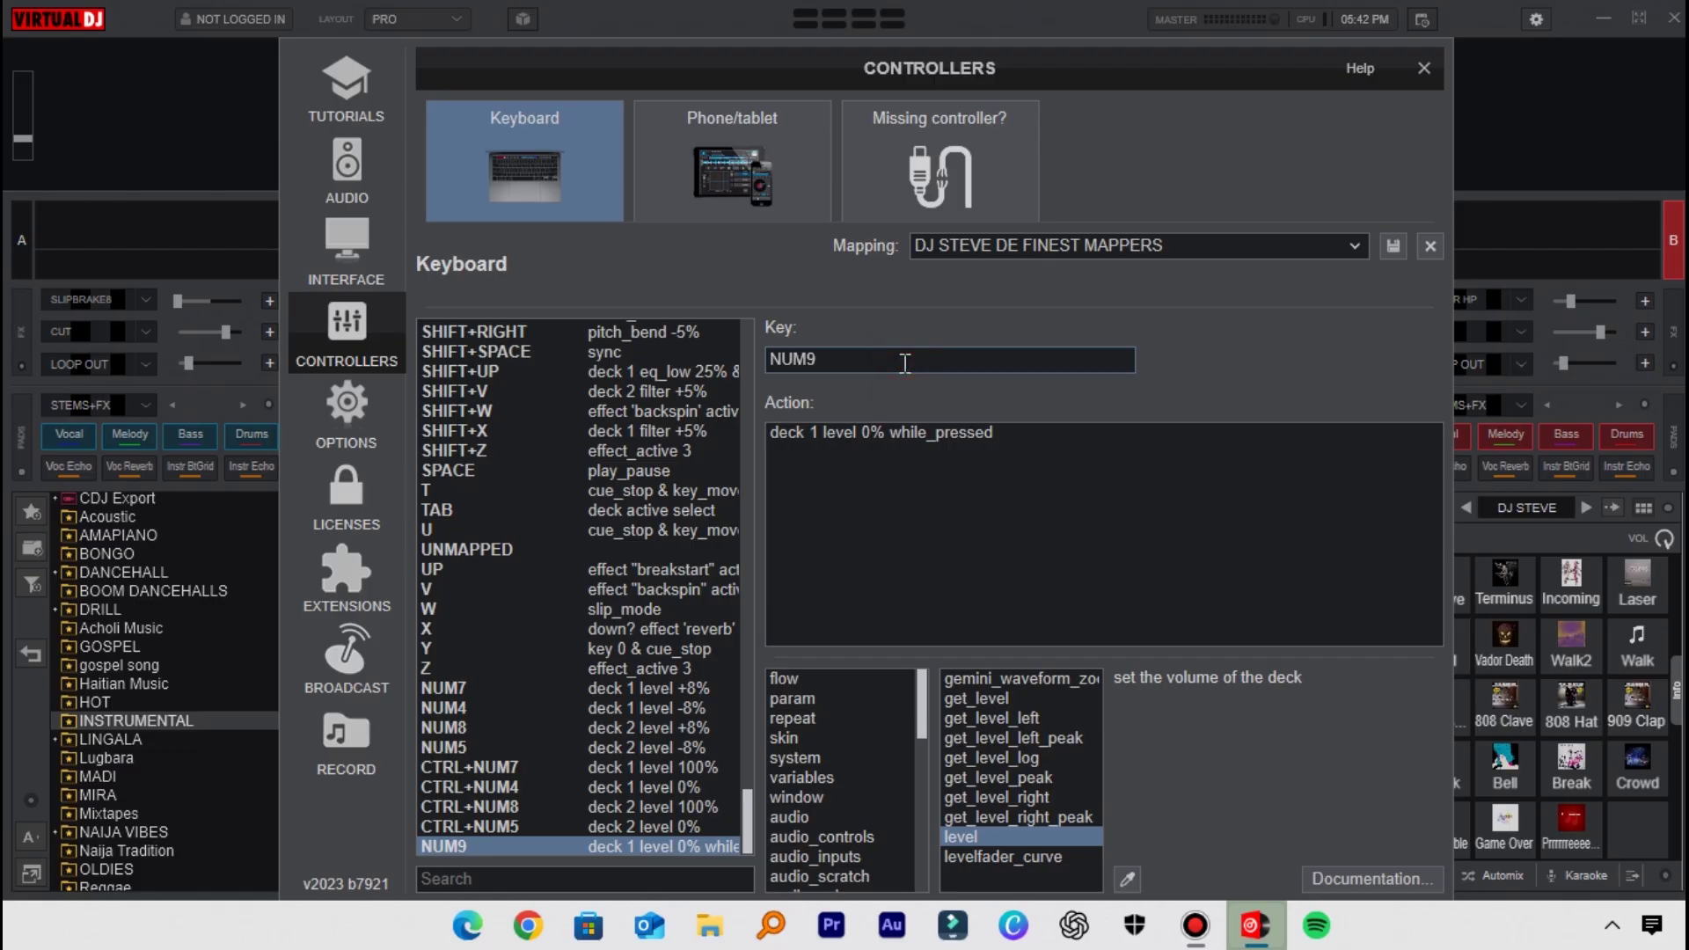
{"action": "key", "text": "KP_6"}
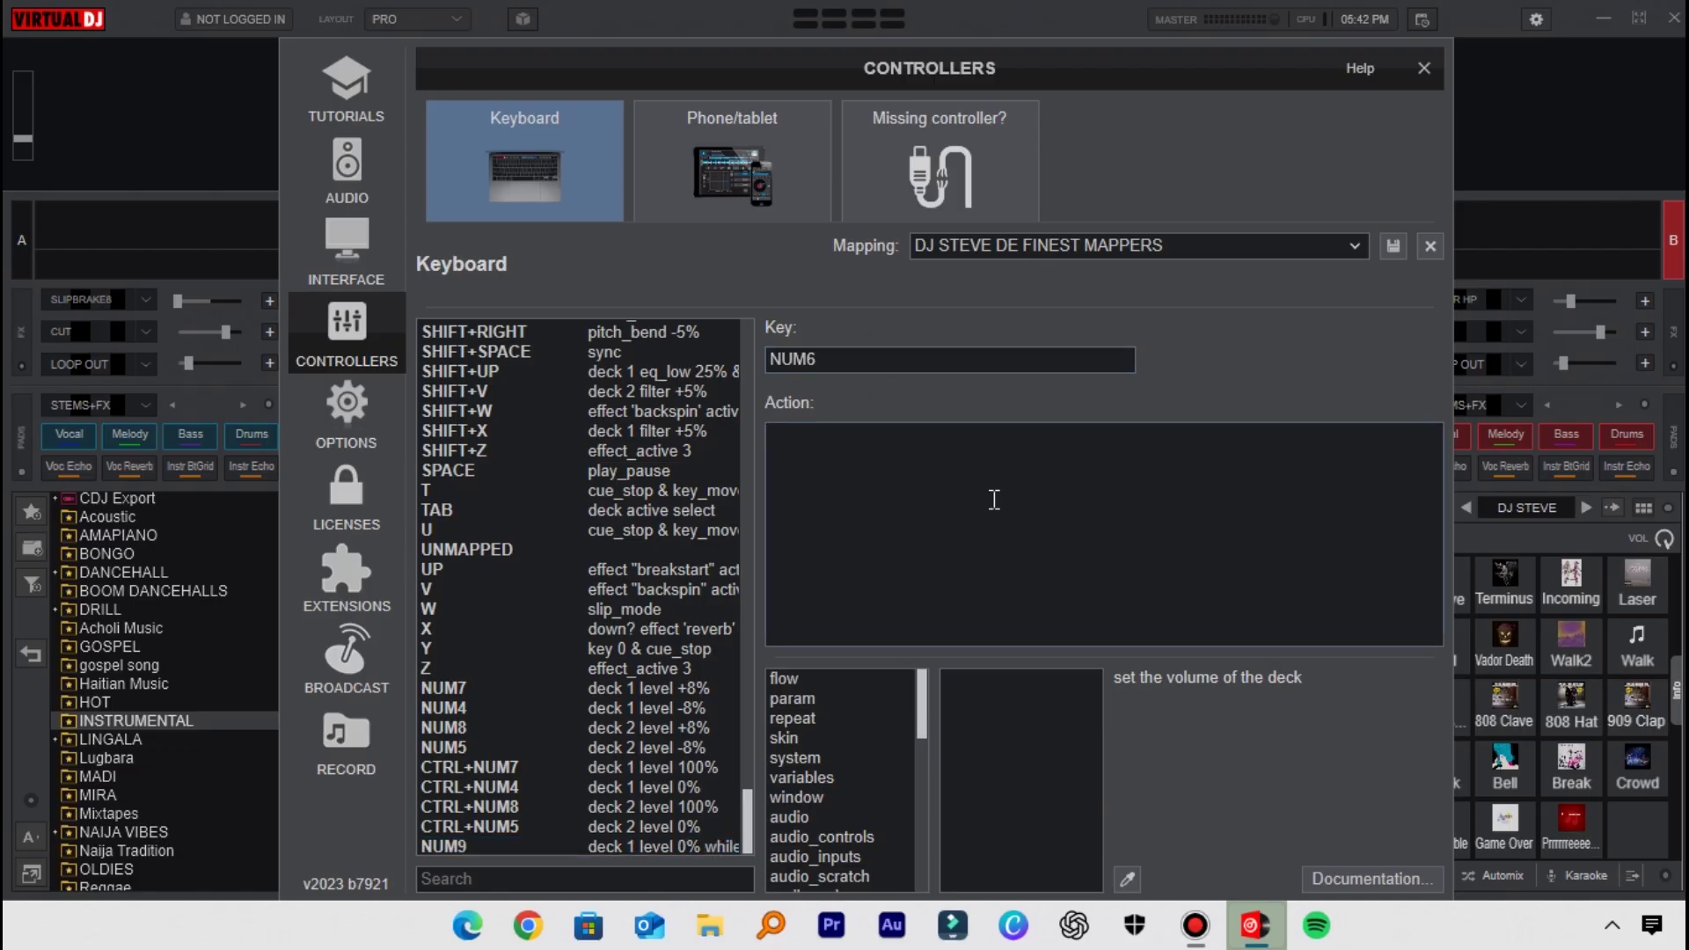
{"action": "type", "text": "deck 2 "}
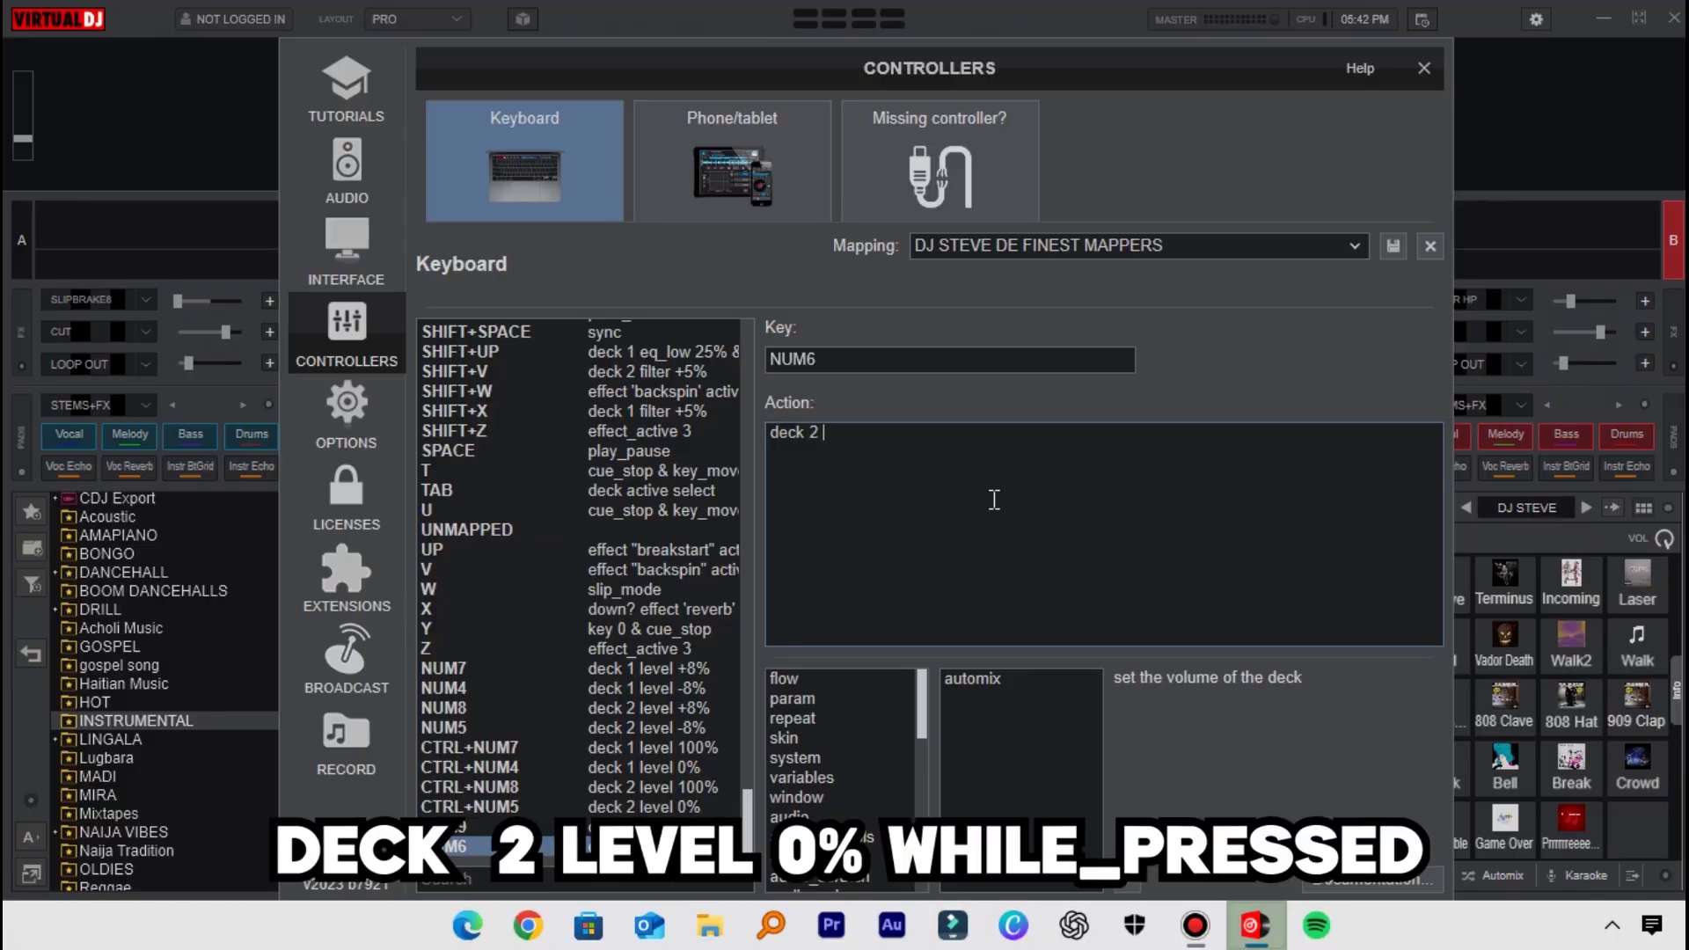
{"action": "type", "text": "level 0% while_pressed"}
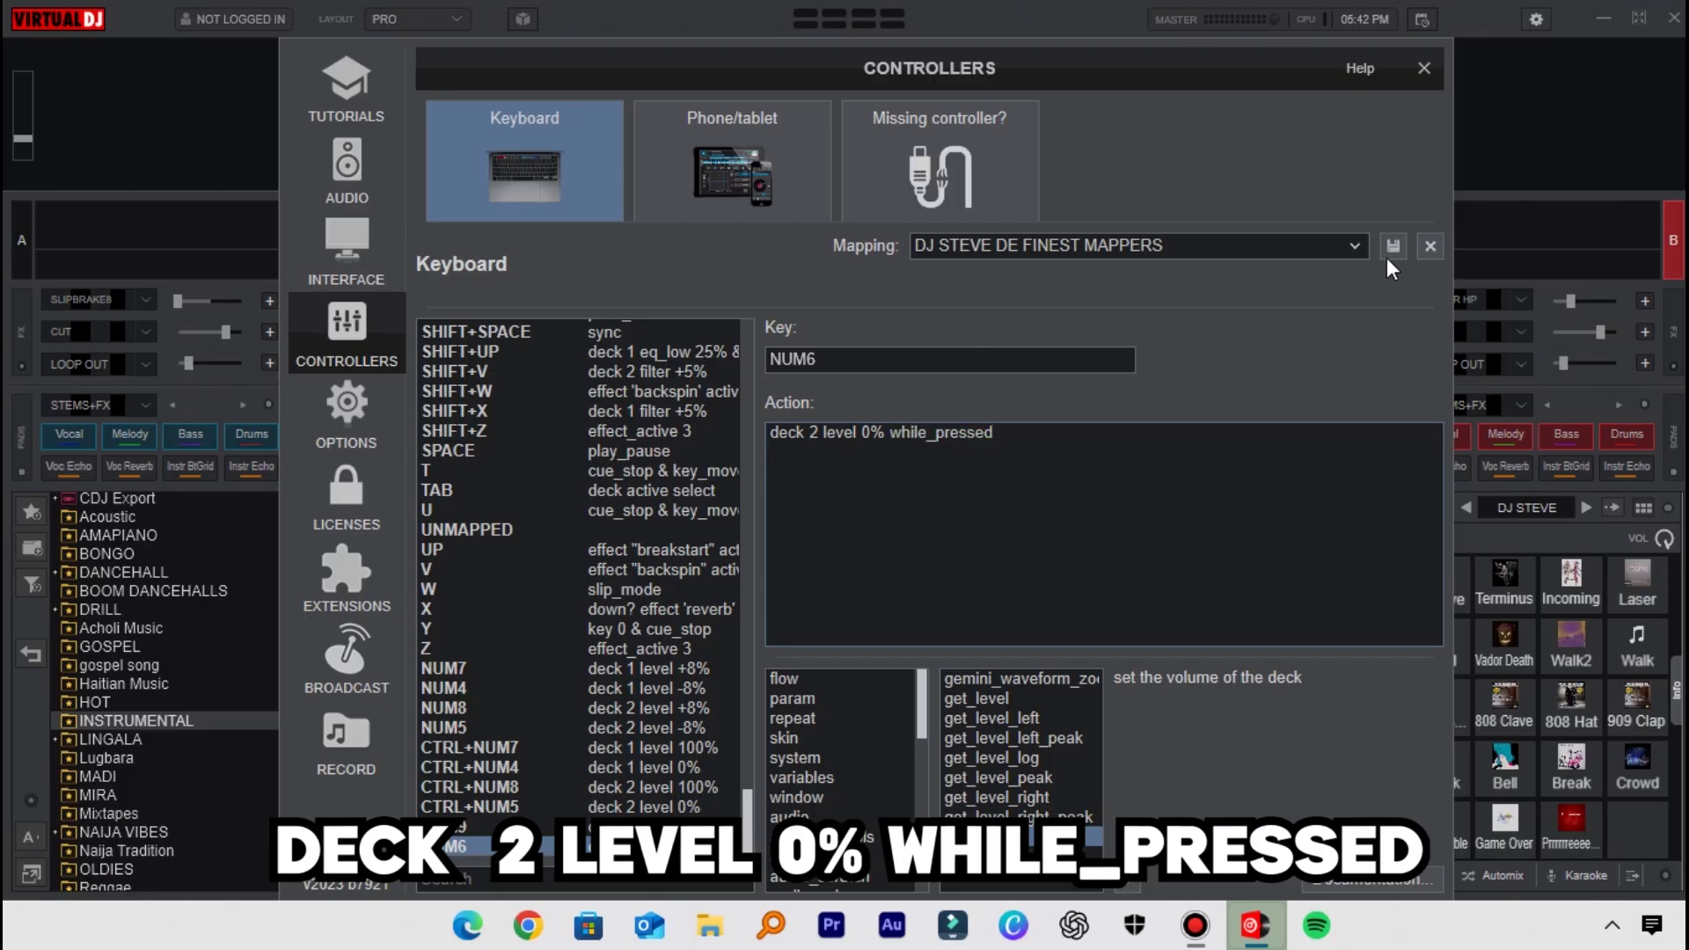
Uncover the mixer and test cutting and restoring the volume faders of decks 1 and 2.
{"action": "left_click_drag", "start_coordinate": [1132, 79], "coordinate": [1094, 662]}
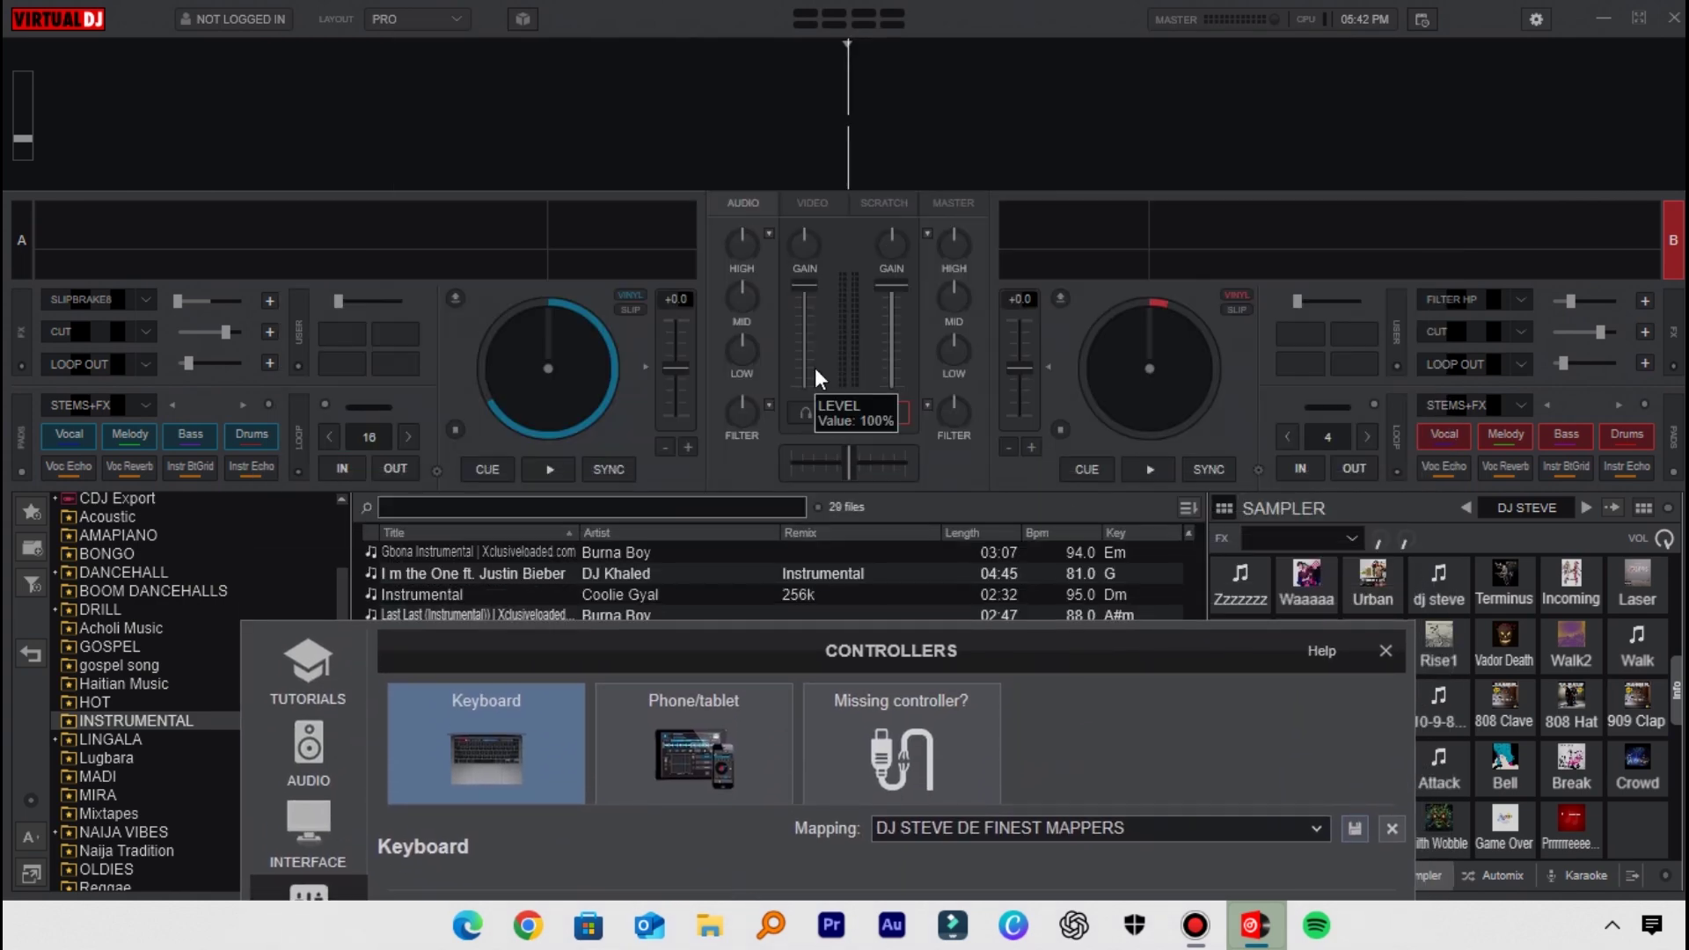
{"action": "scroll", "coordinate": [814, 368], "scroll_direction": "down", "scroll_amount": 10}
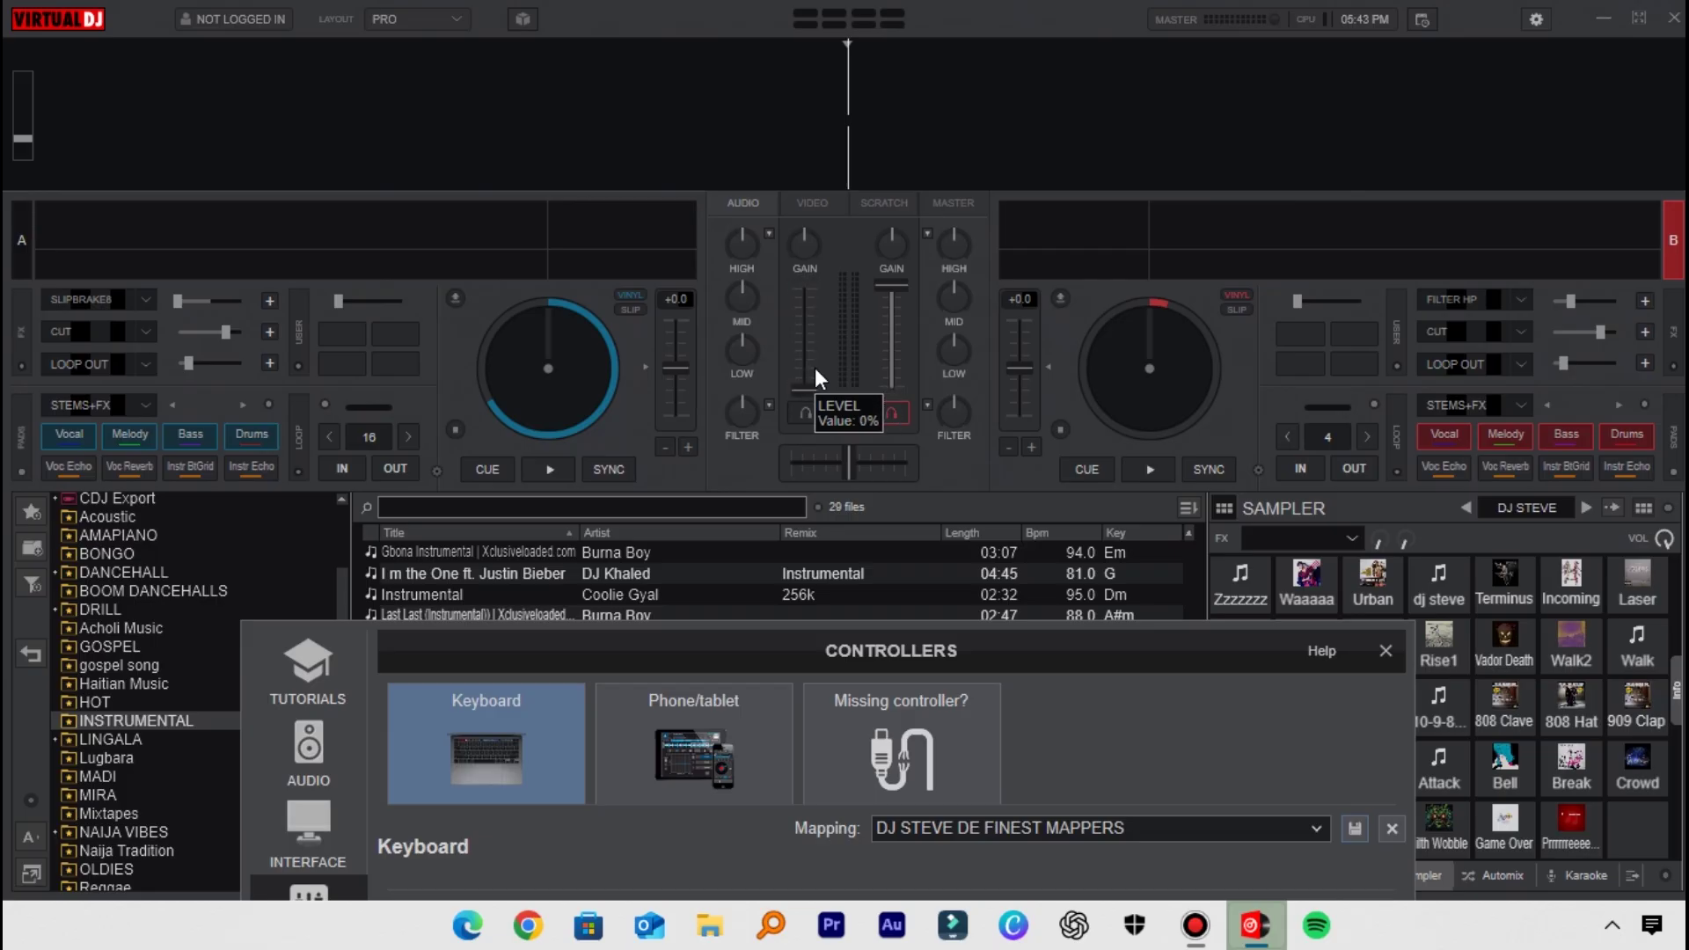
{"action": "scroll", "coordinate": [815, 368], "scroll_direction": "up", "scroll_amount": 10}
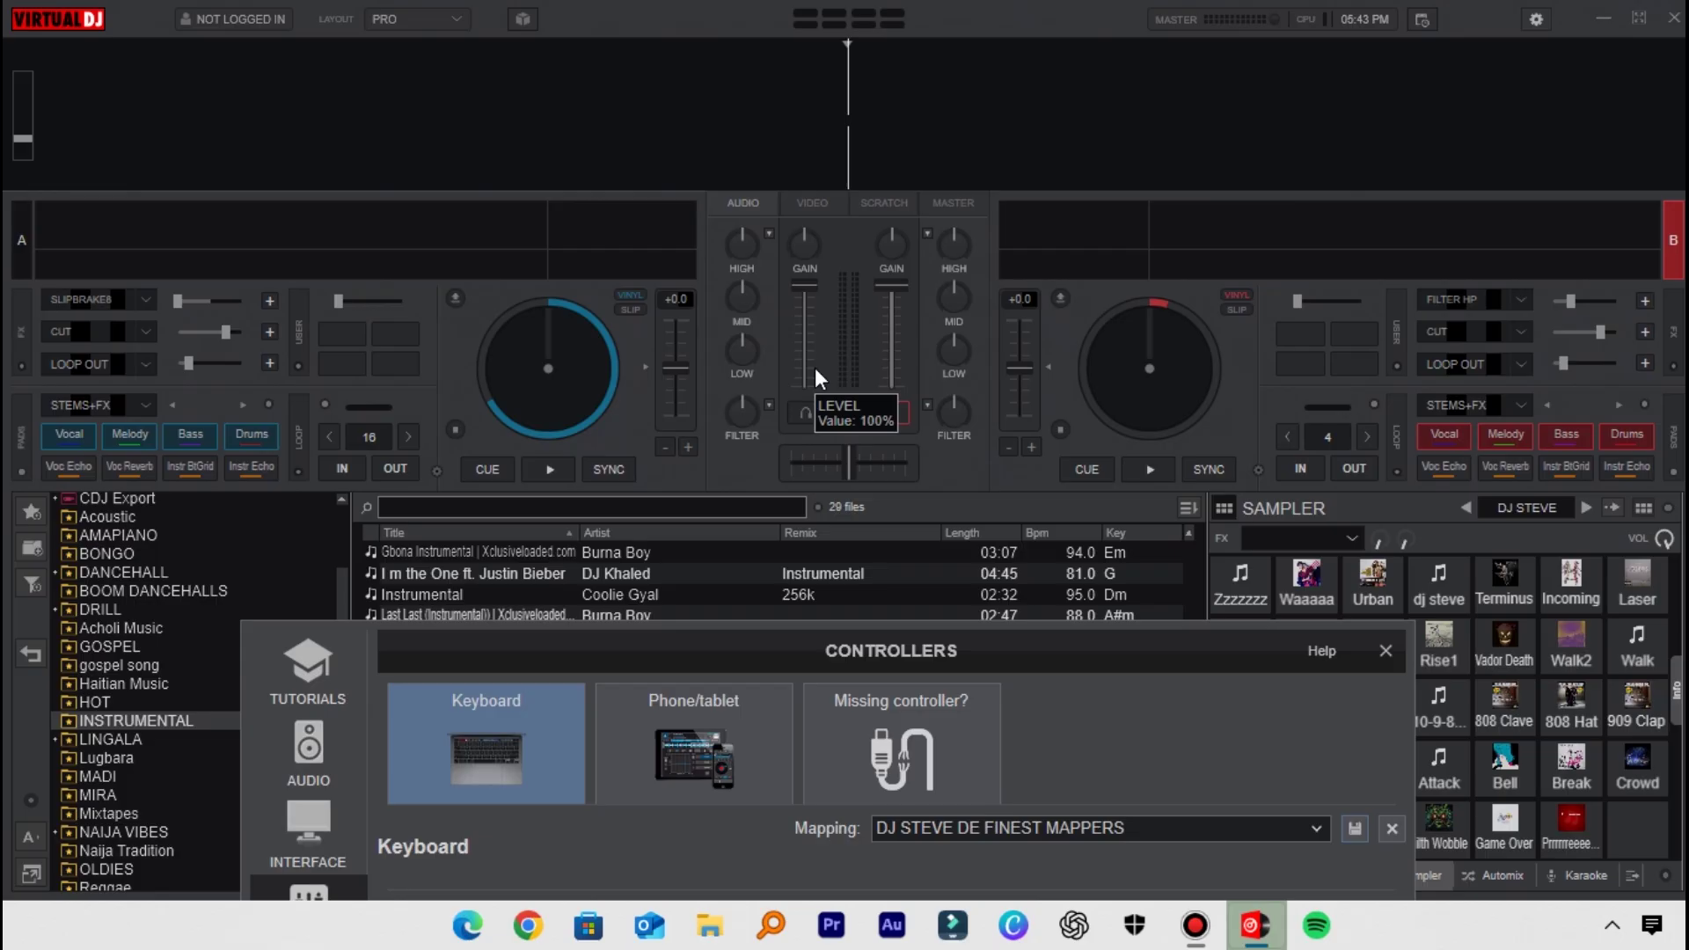
{"action": "scroll", "coordinate": [815, 368], "scroll_direction": "down", "scroll_amount": 10}
{"action": "scroll", "coordinate": [814, 368], "scroll_direction": "up", "scroll_amount": 10}
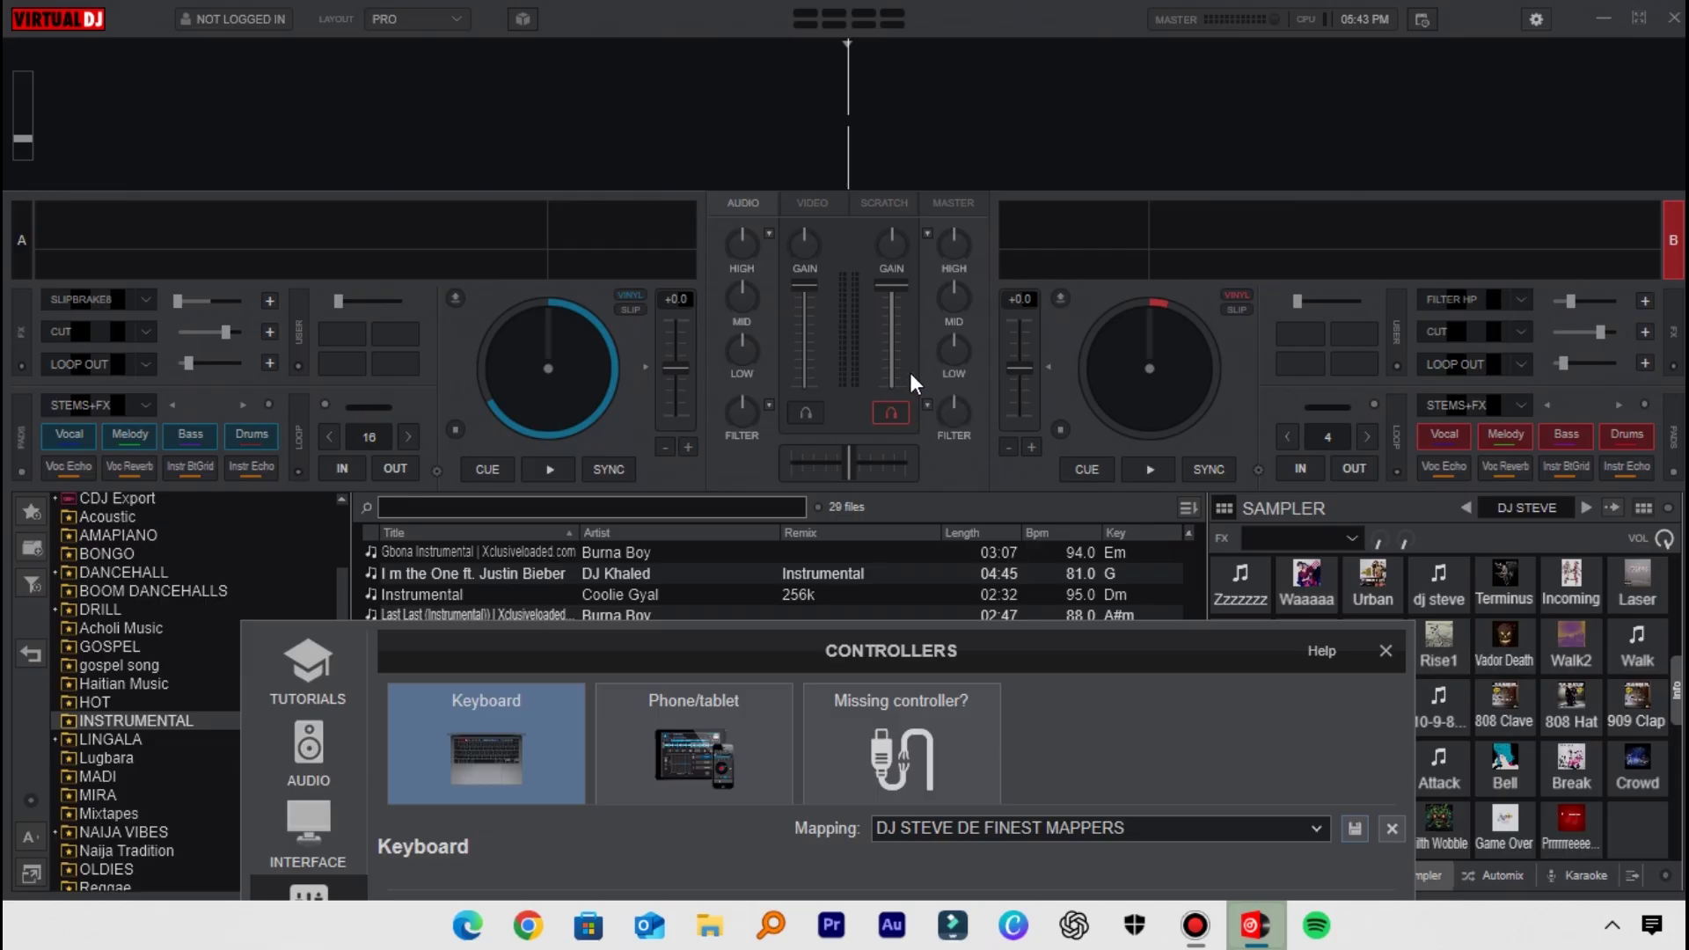
{"action": "mouse_move", "coordinate": [899, 380]}
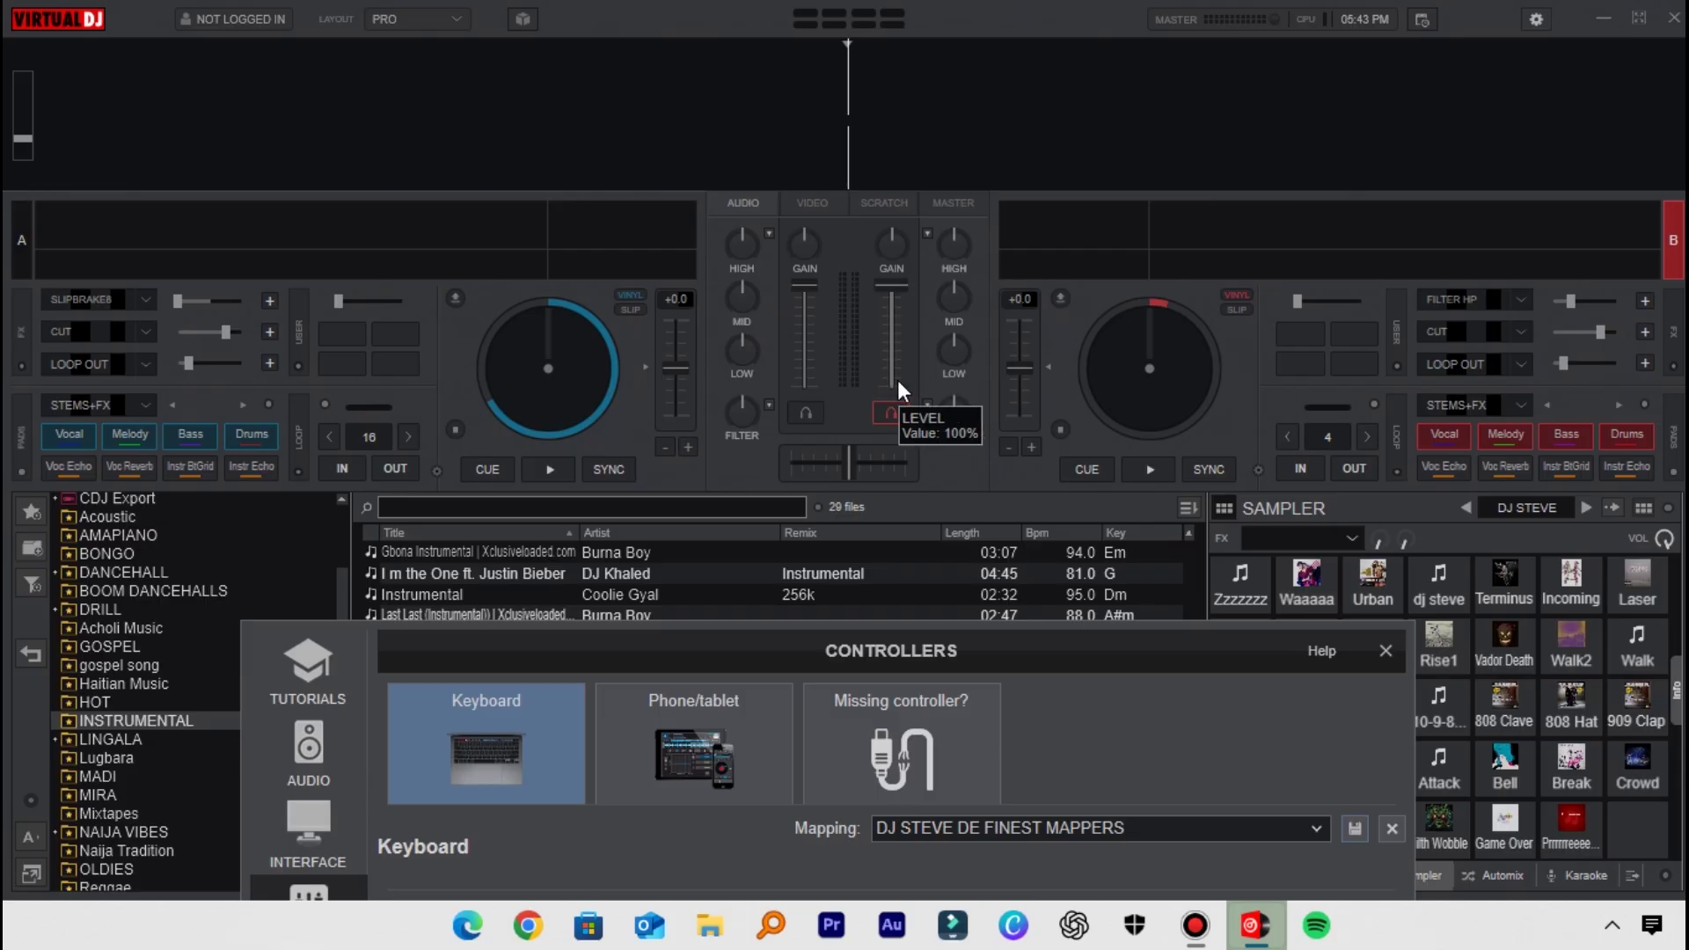
{"action": "left_click", "coordinate": [897, 380]}
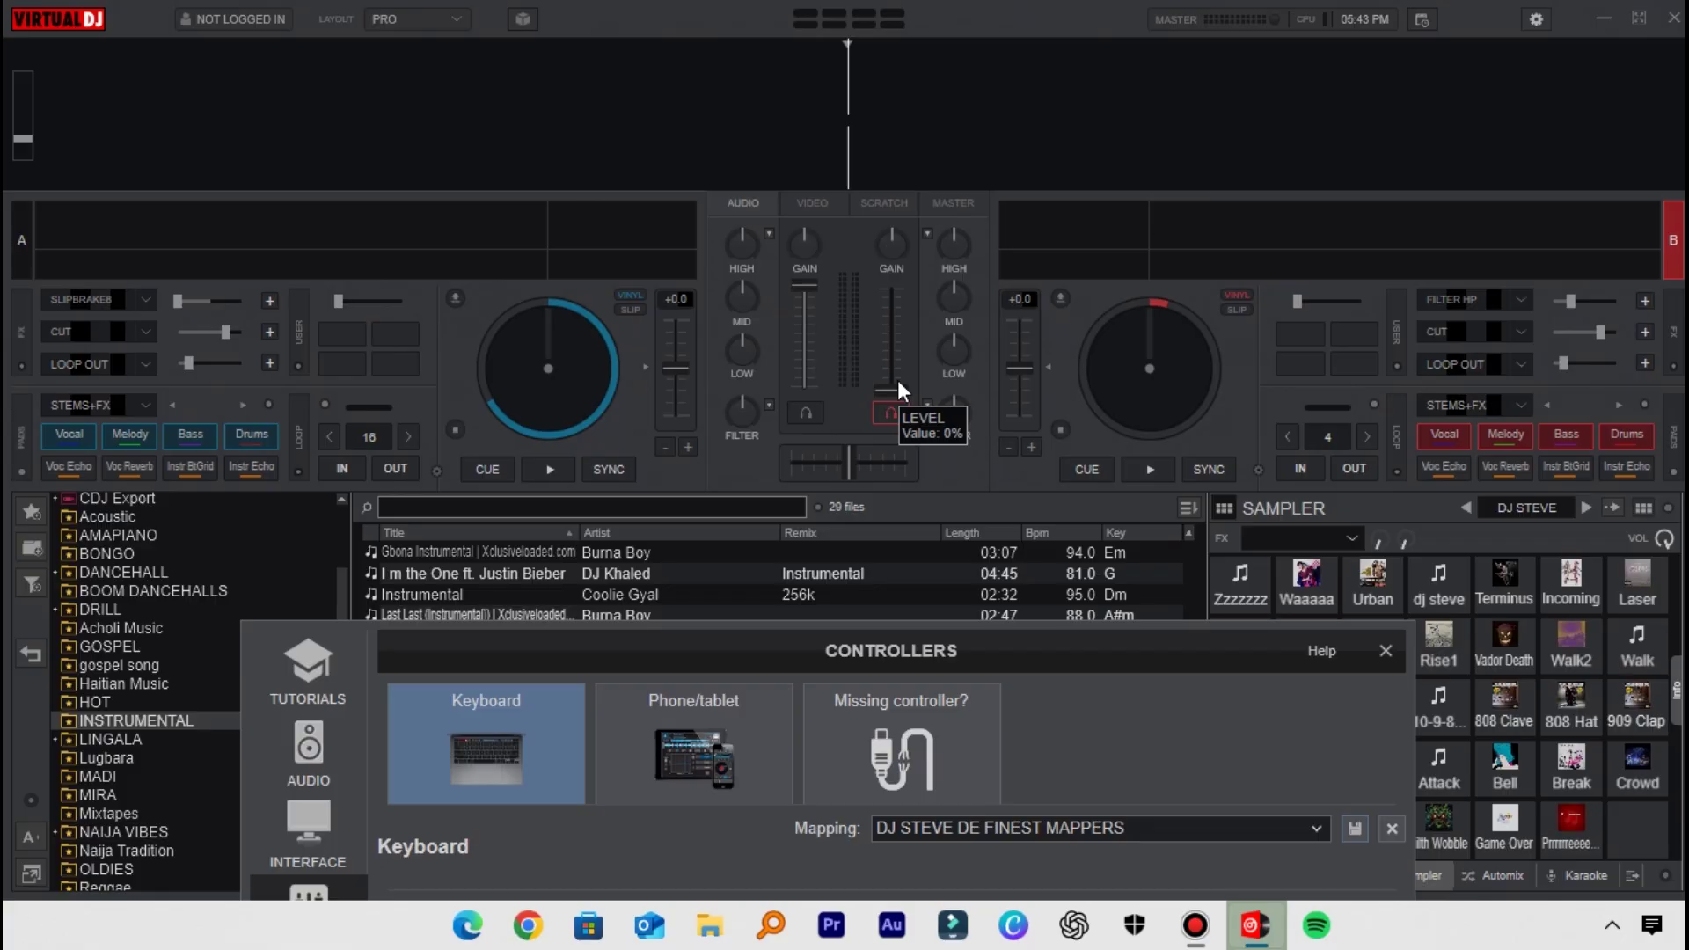
{"action": "double_click", "coordinate": [897, 380]}
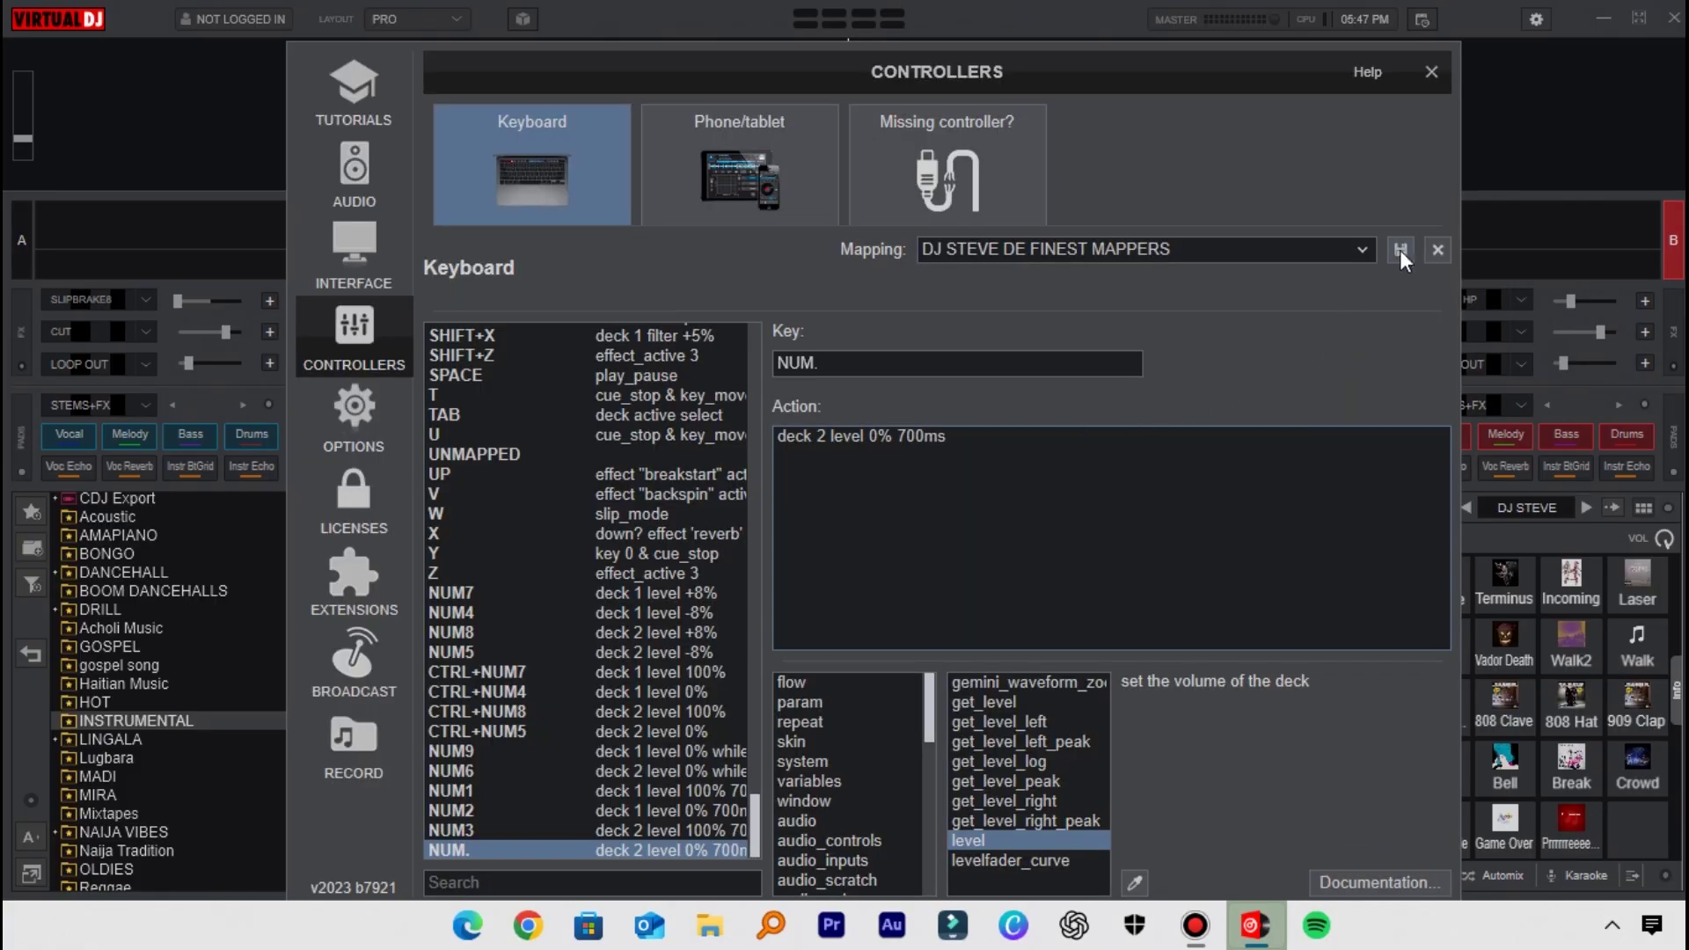
Close the settings and load "Show Me Instrumental" onto deck 1 and "Last Last (Instrumental)" onto deck 2.
{"action": "left_click", "coordinate": [1431, 77]}
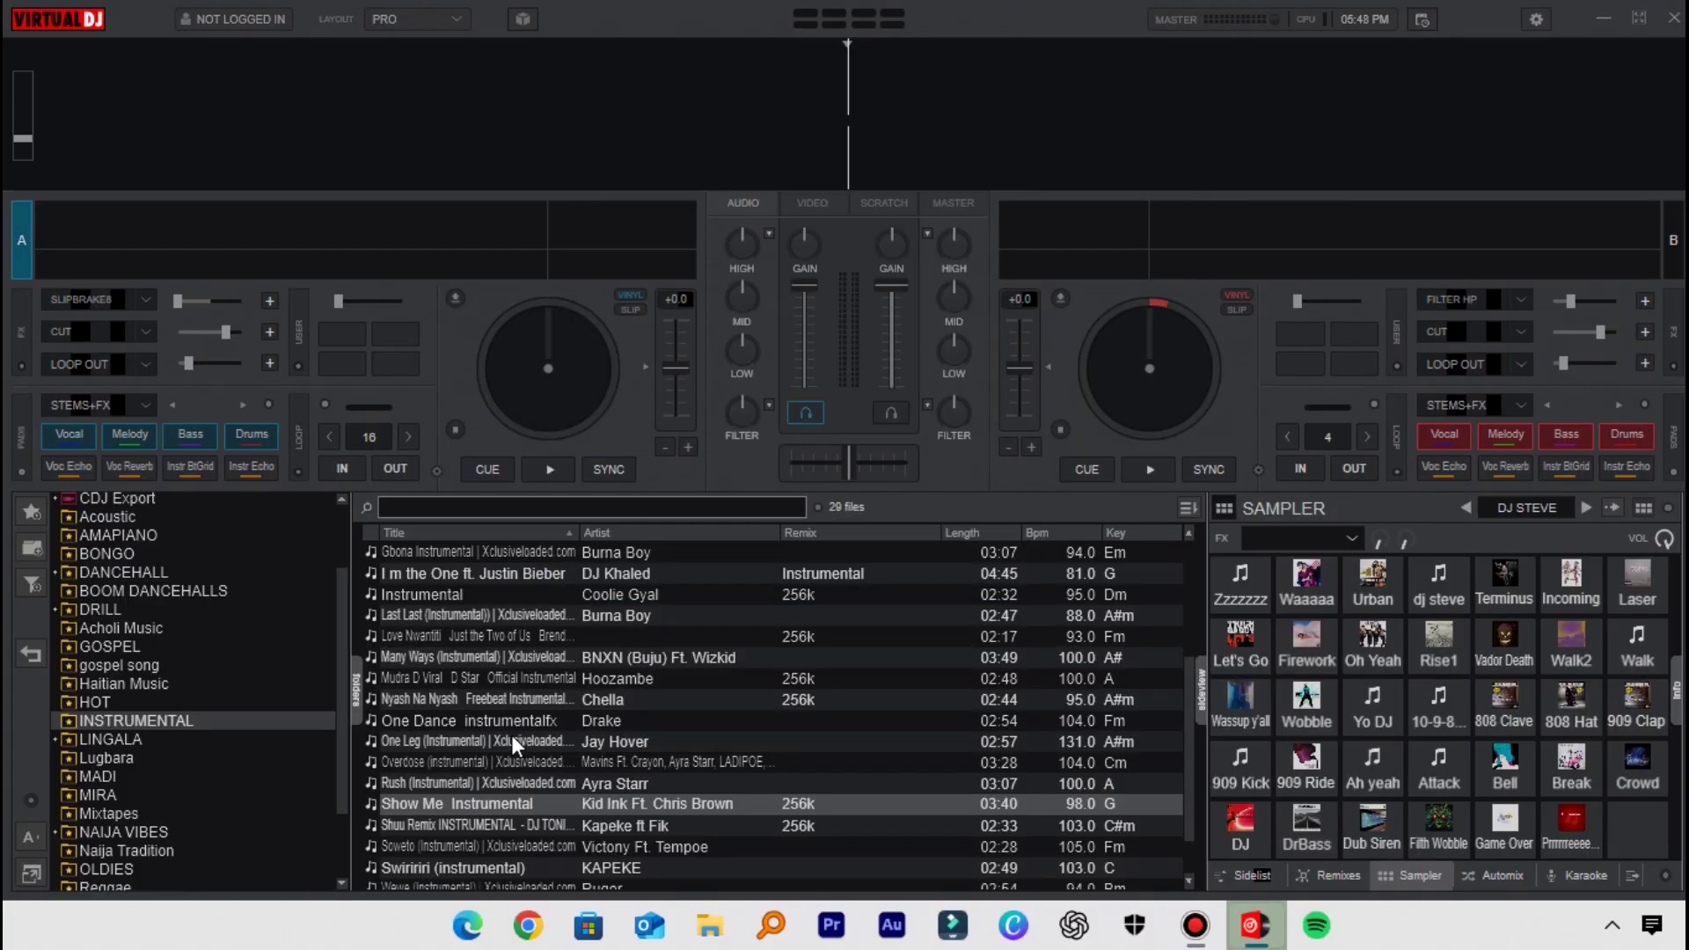
{"action": "left_click_drag", "start_coordinate": [469, 813], "coordinate": [431, 368]}
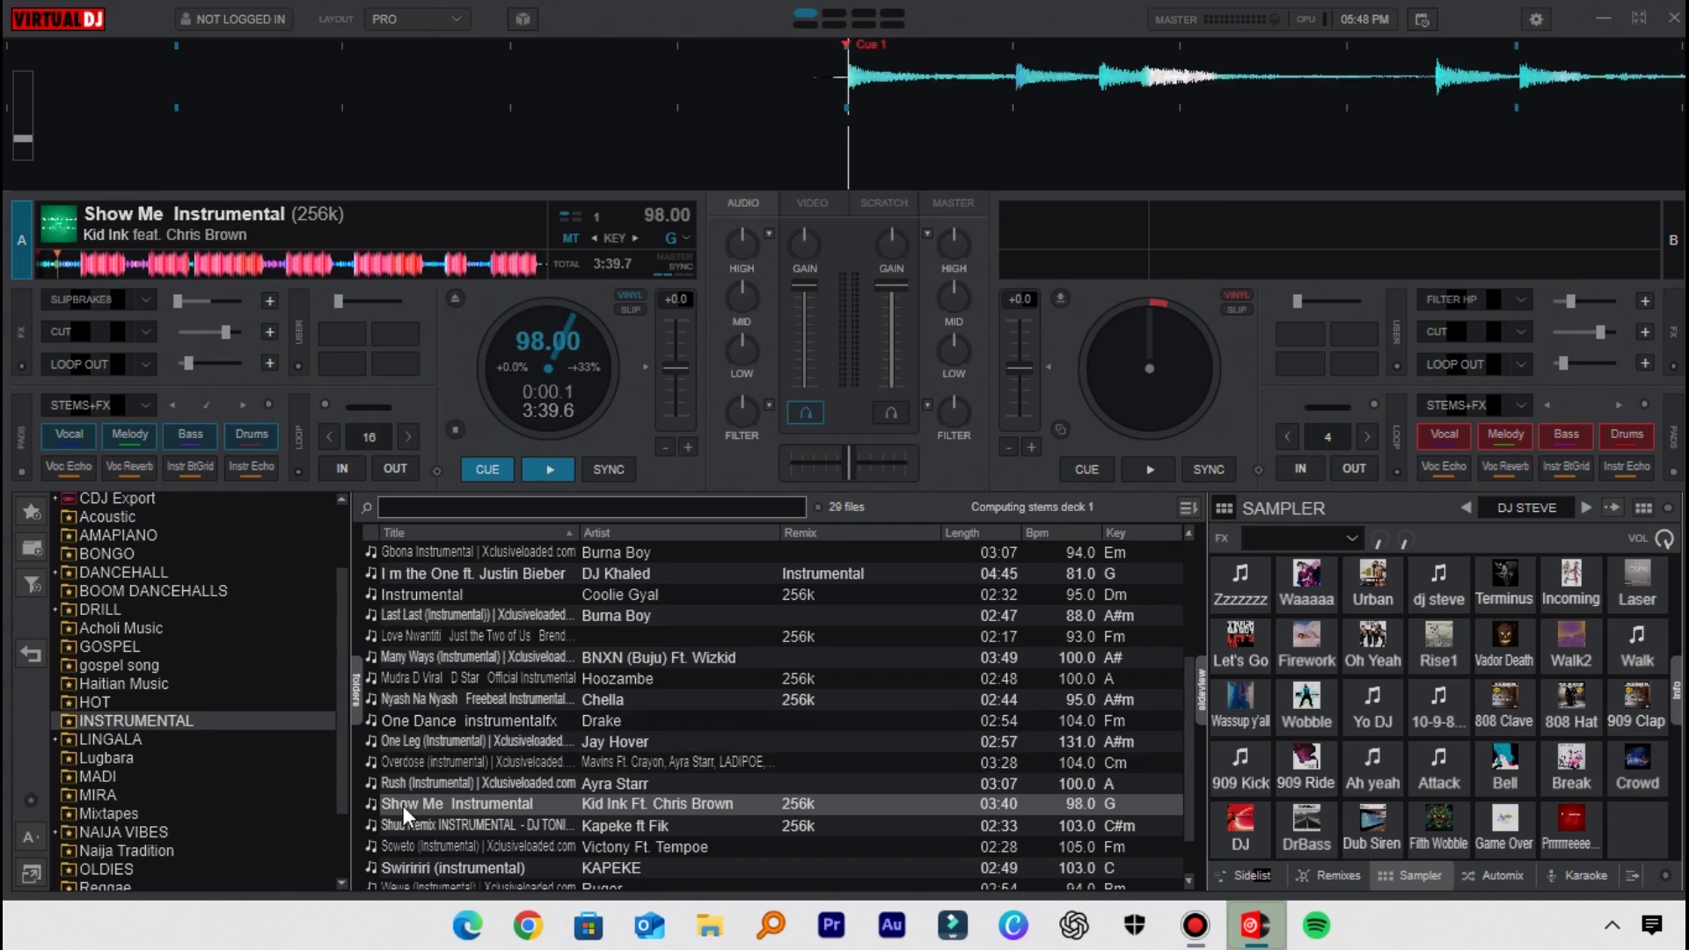
{"action": "left_click_drag", "start_coordinate": [425, 616], "coordinate": [1267, 402]}
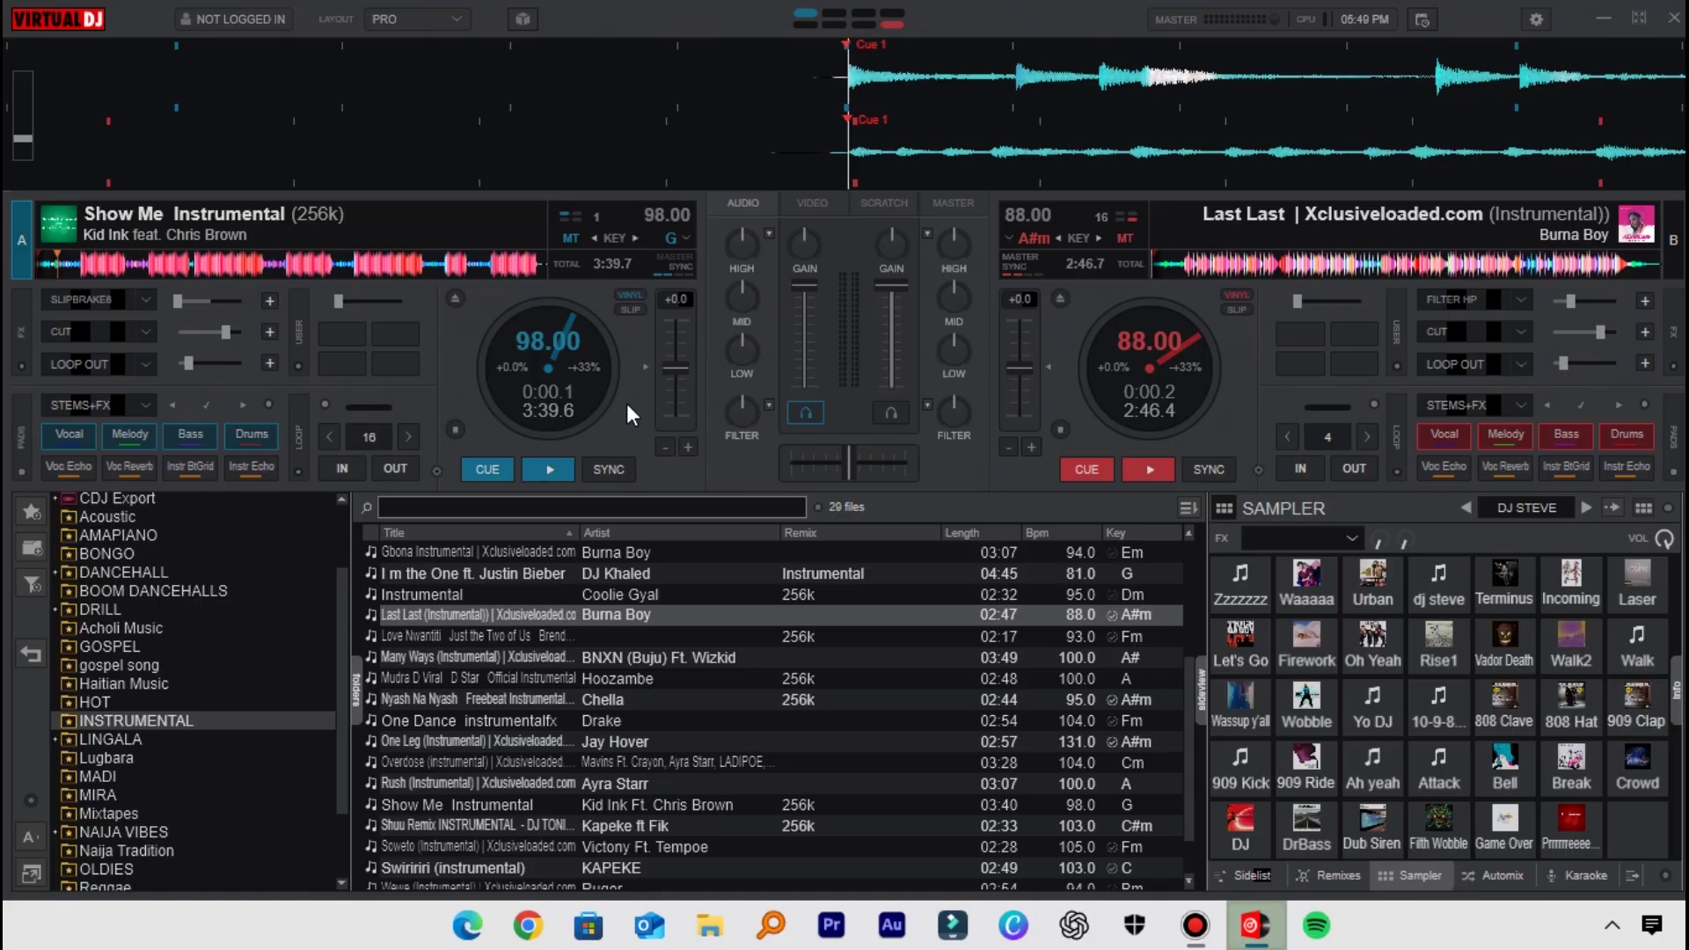
Play the deck 1 track to try out the level mappings and return it to Cue 2.
{"action": "key", "text": "2"}
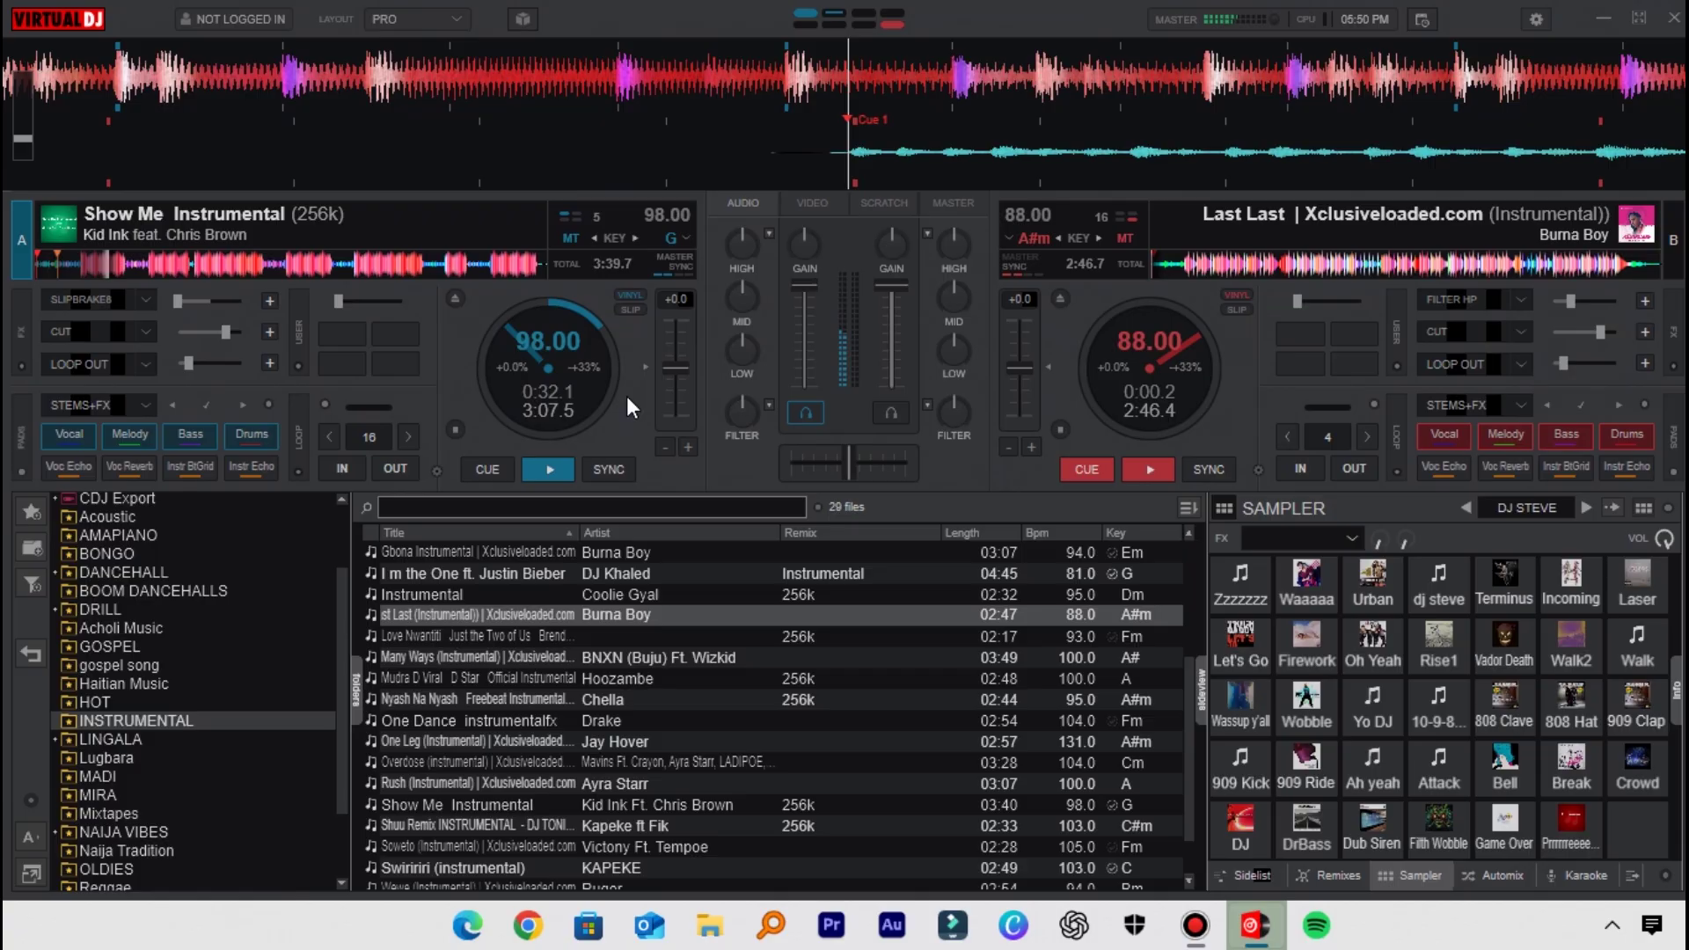
{"action": "key", "text": "2"}
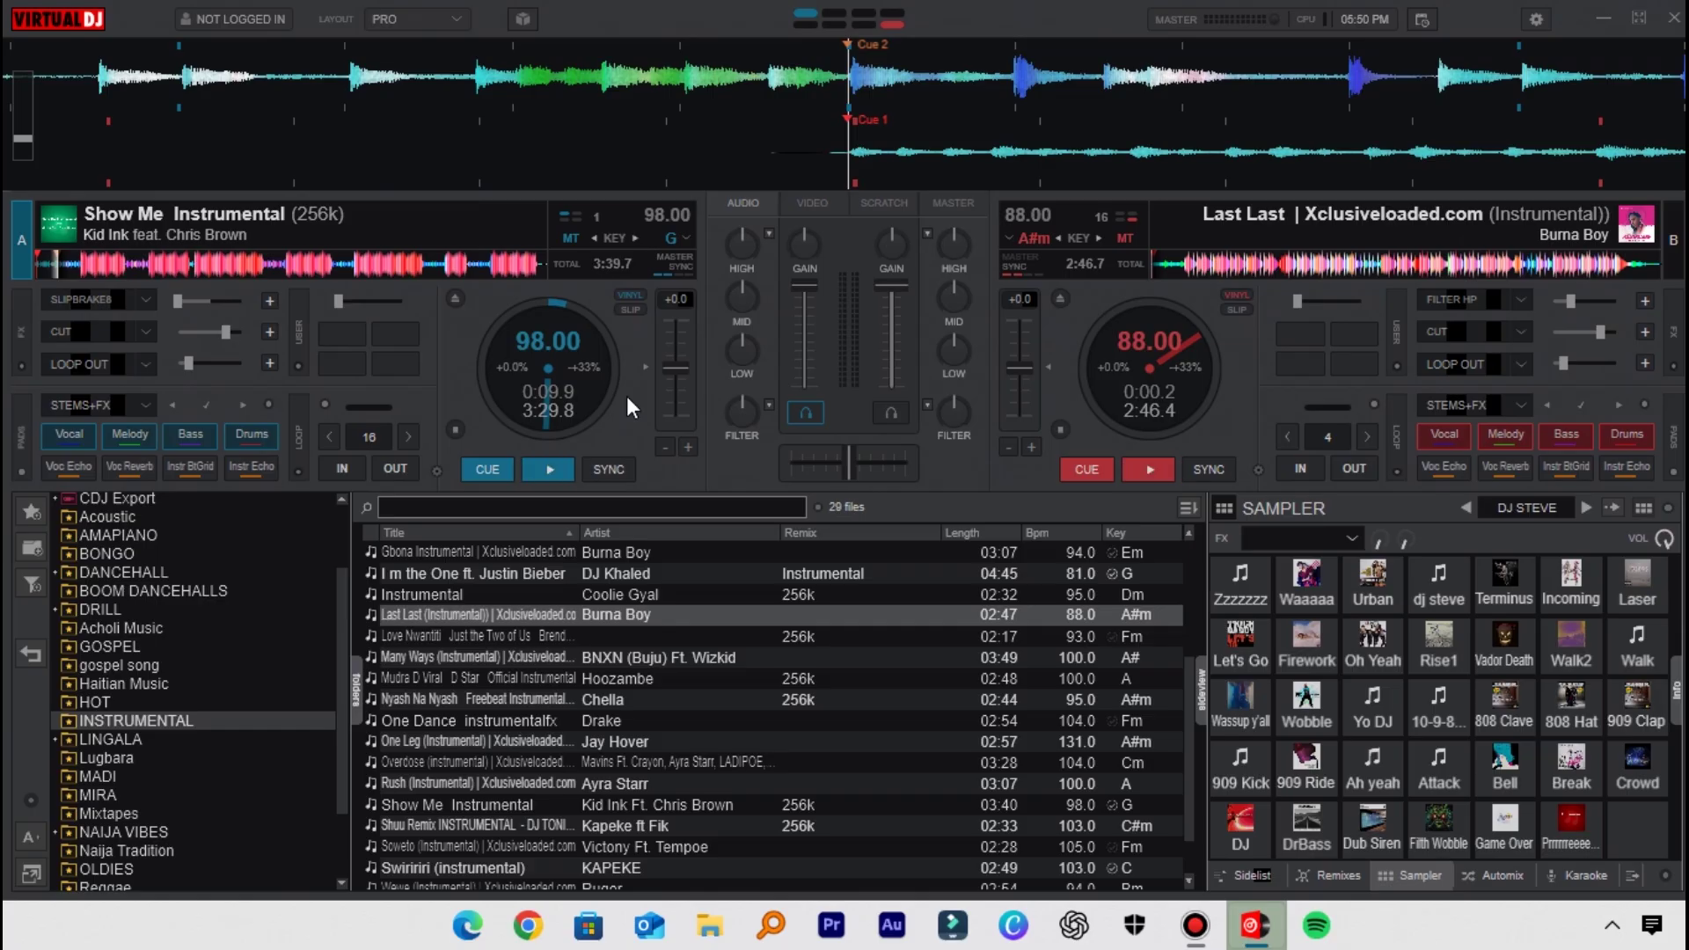
{"action": "left_click", "coordinate": [1290, 410]}
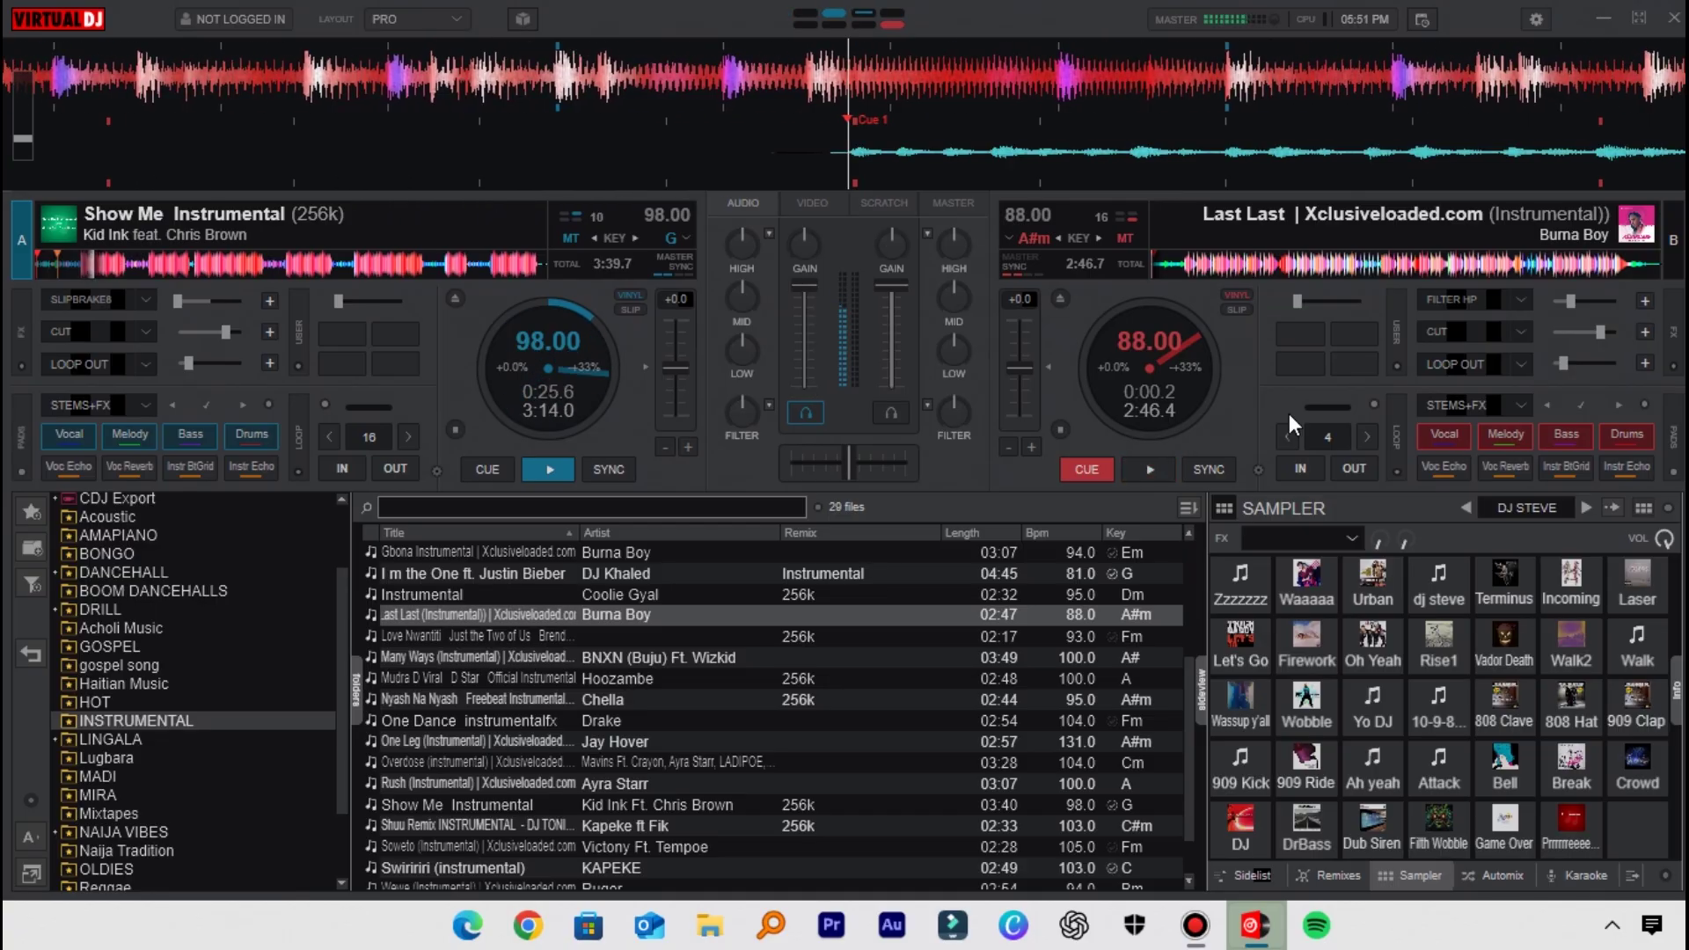
{"action": "key", "text": "q"}
Make deck 2 active, play its track to try the mappings and return it to Cue 1.
{"action": "key", "text": "Tab"}
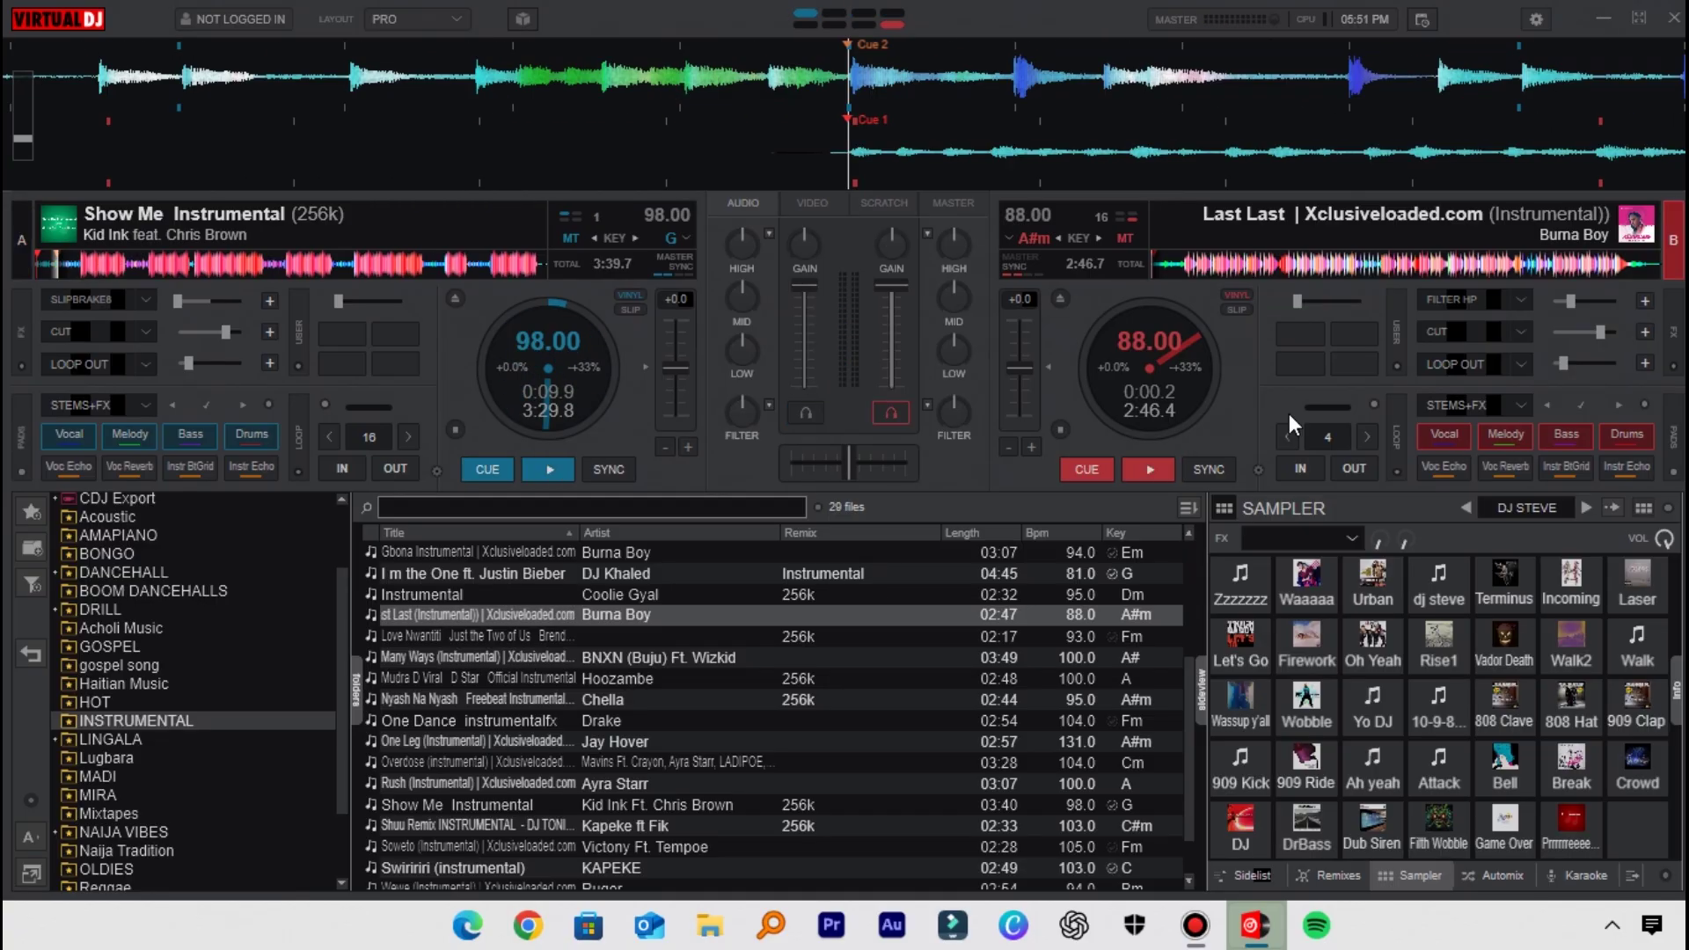
{"action": "key", "text": "space"}
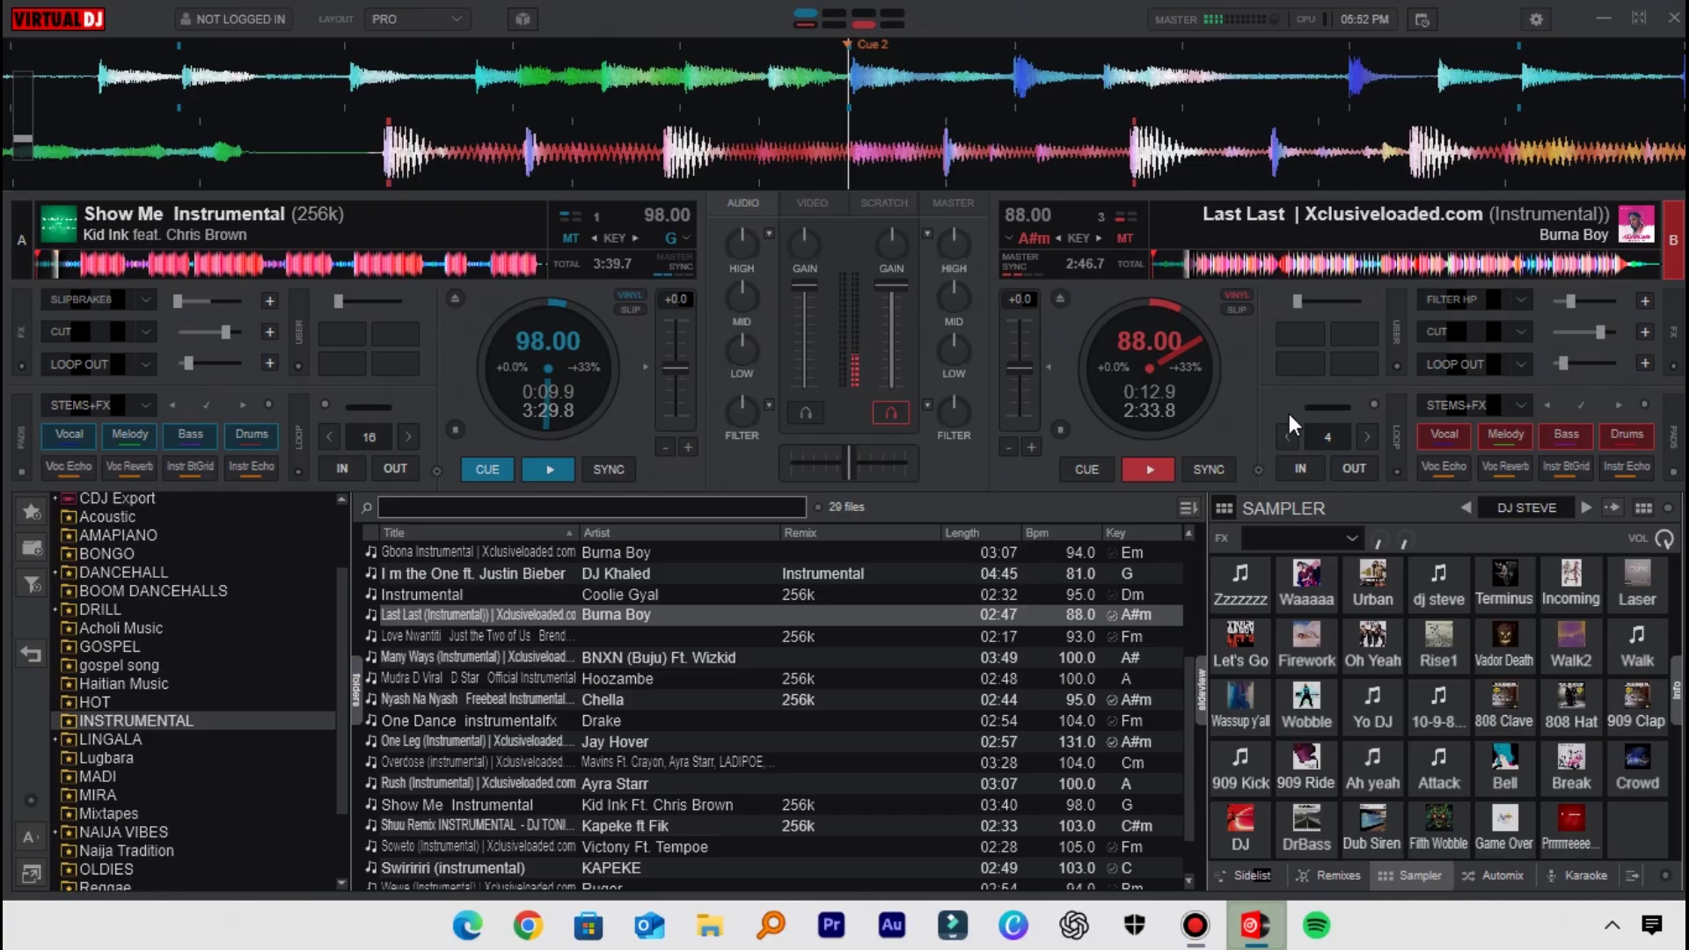
{"action": "key", "text": "c"}
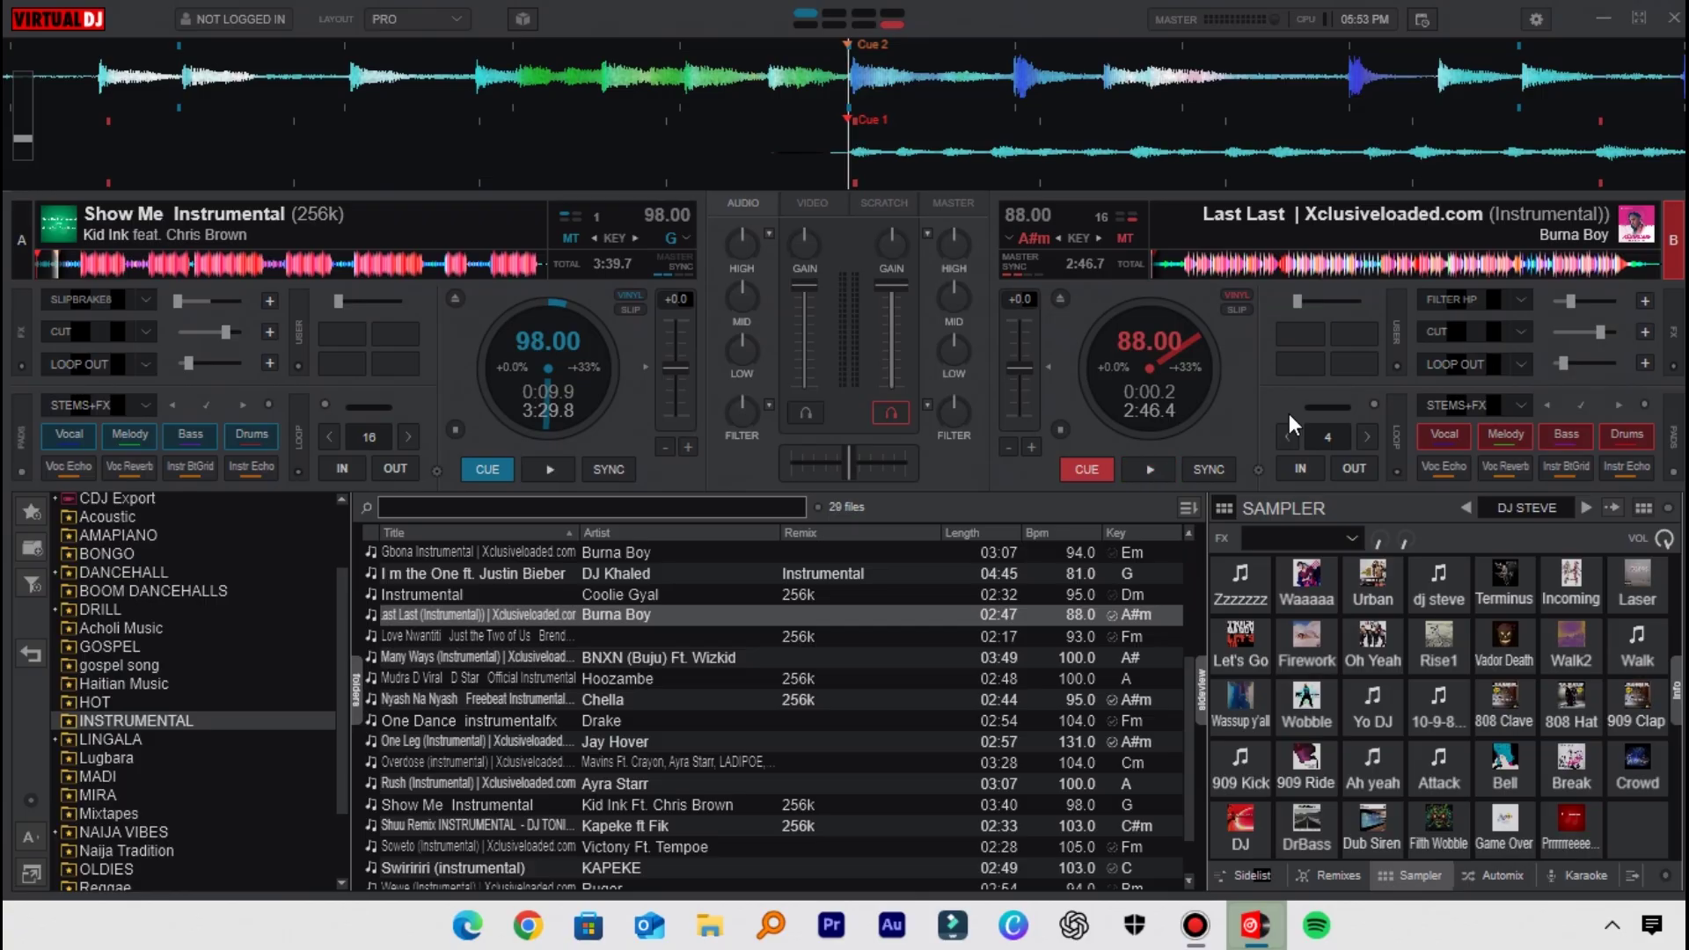
Play deck 1 again and stop it at Cue 2, and start playback on deck 2.
{"action": "key", "text": "space"}
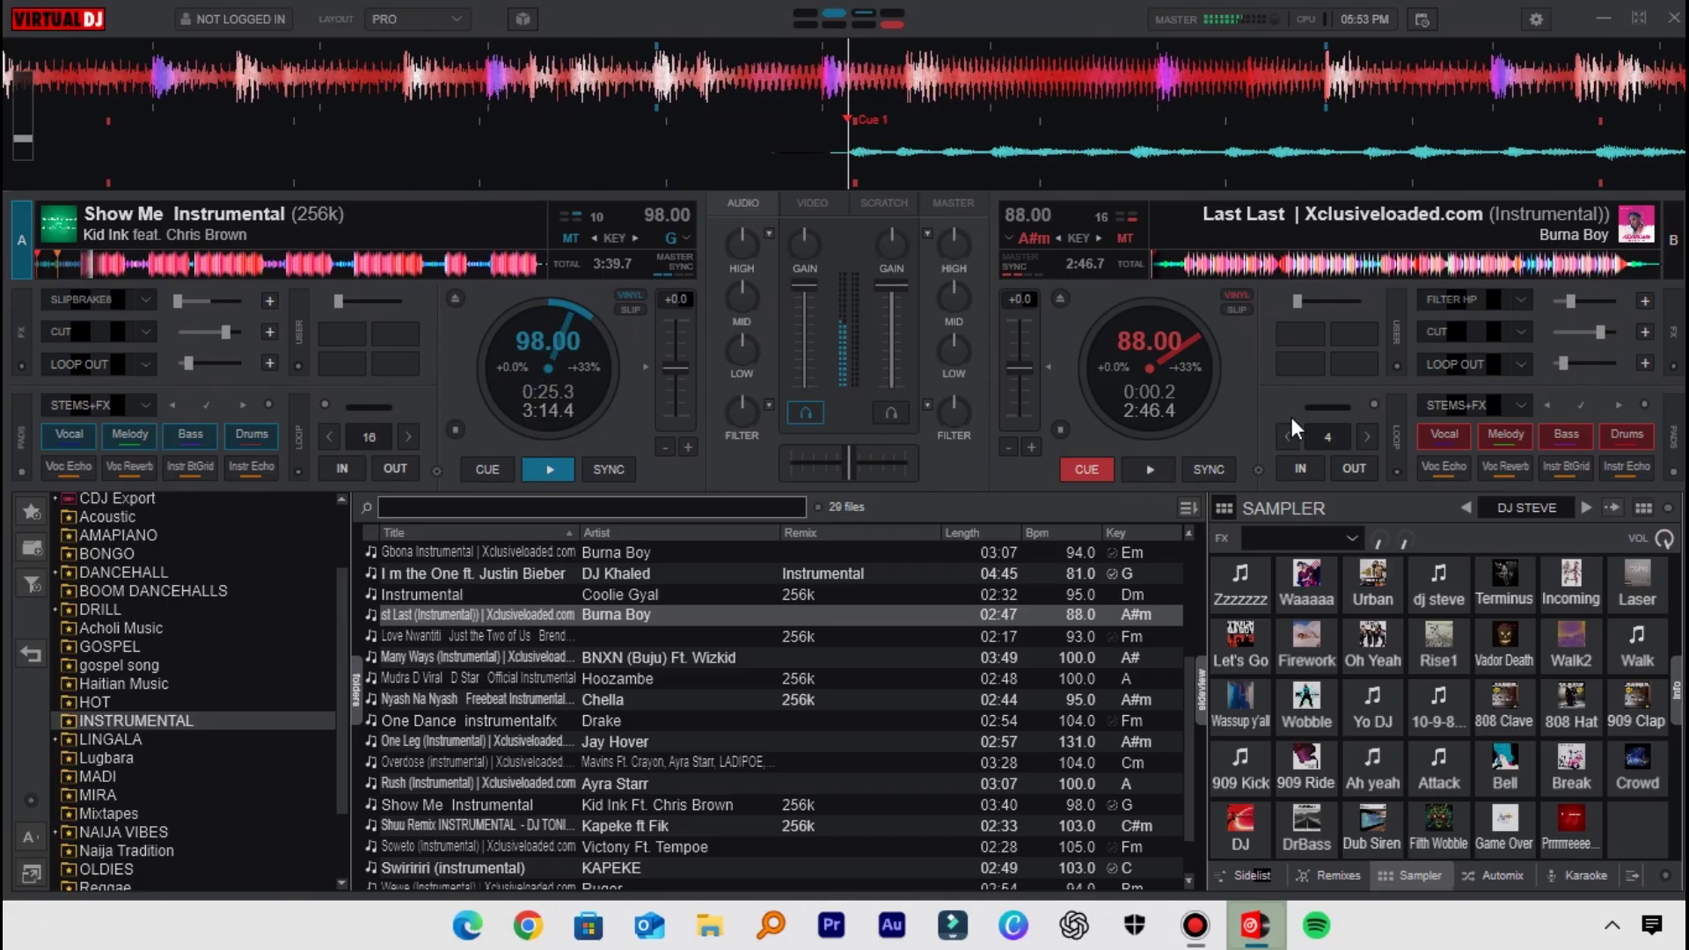
{"action": "key", "text": "2"}
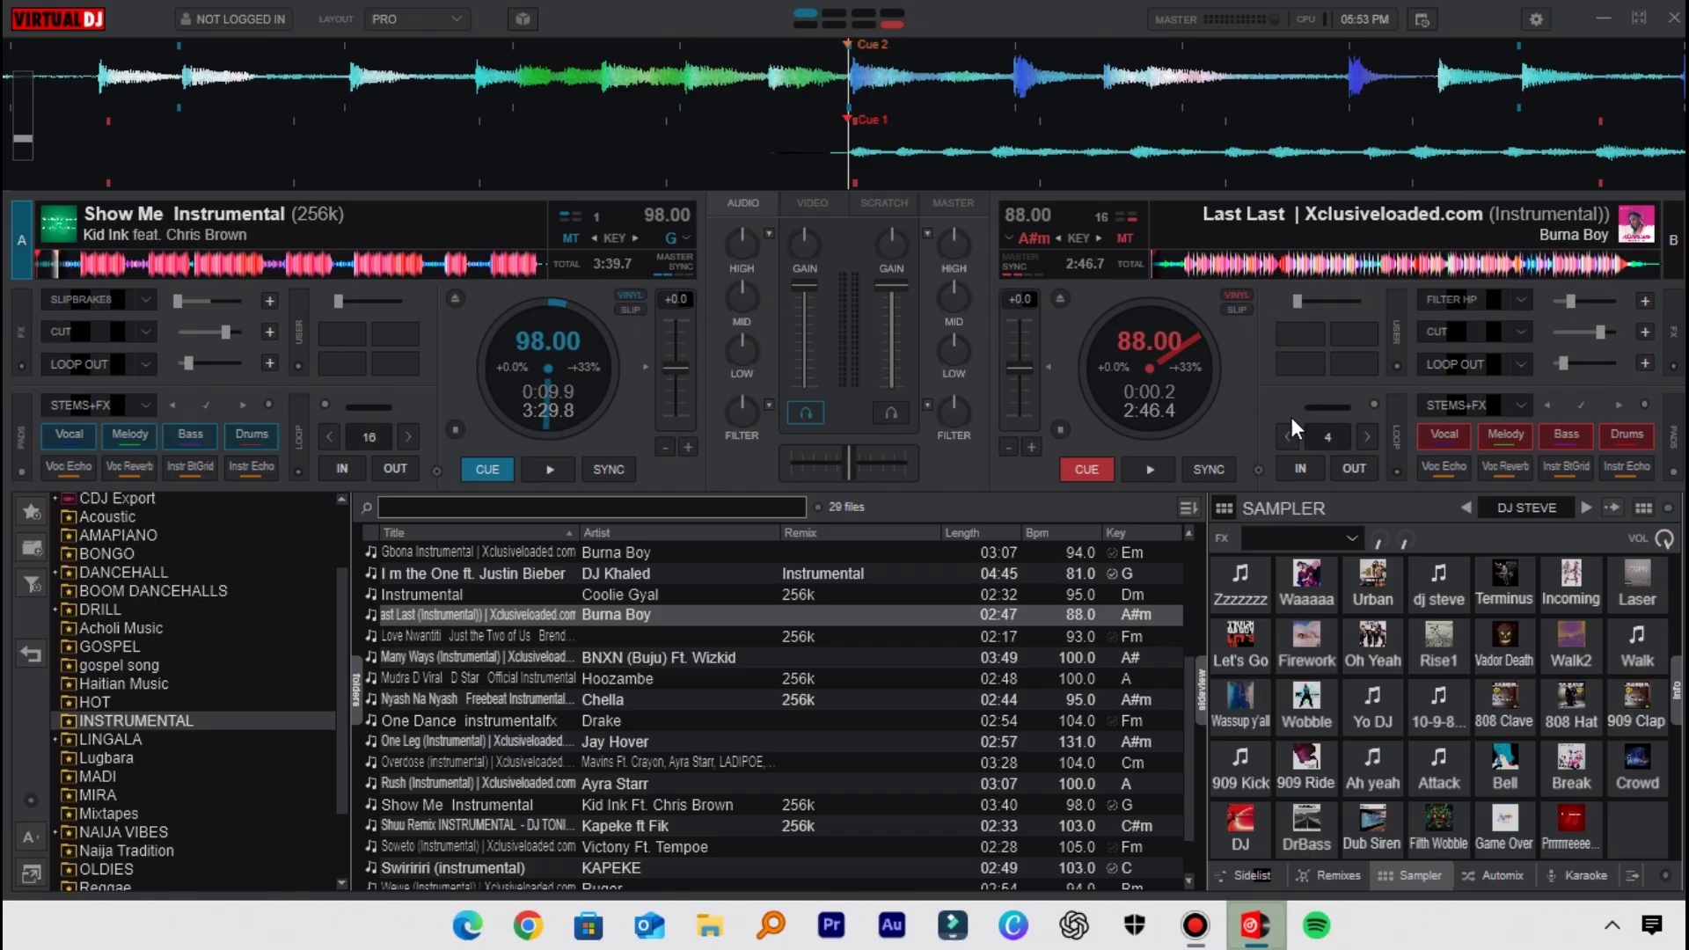
{"action": "key", "text": "Tab"}
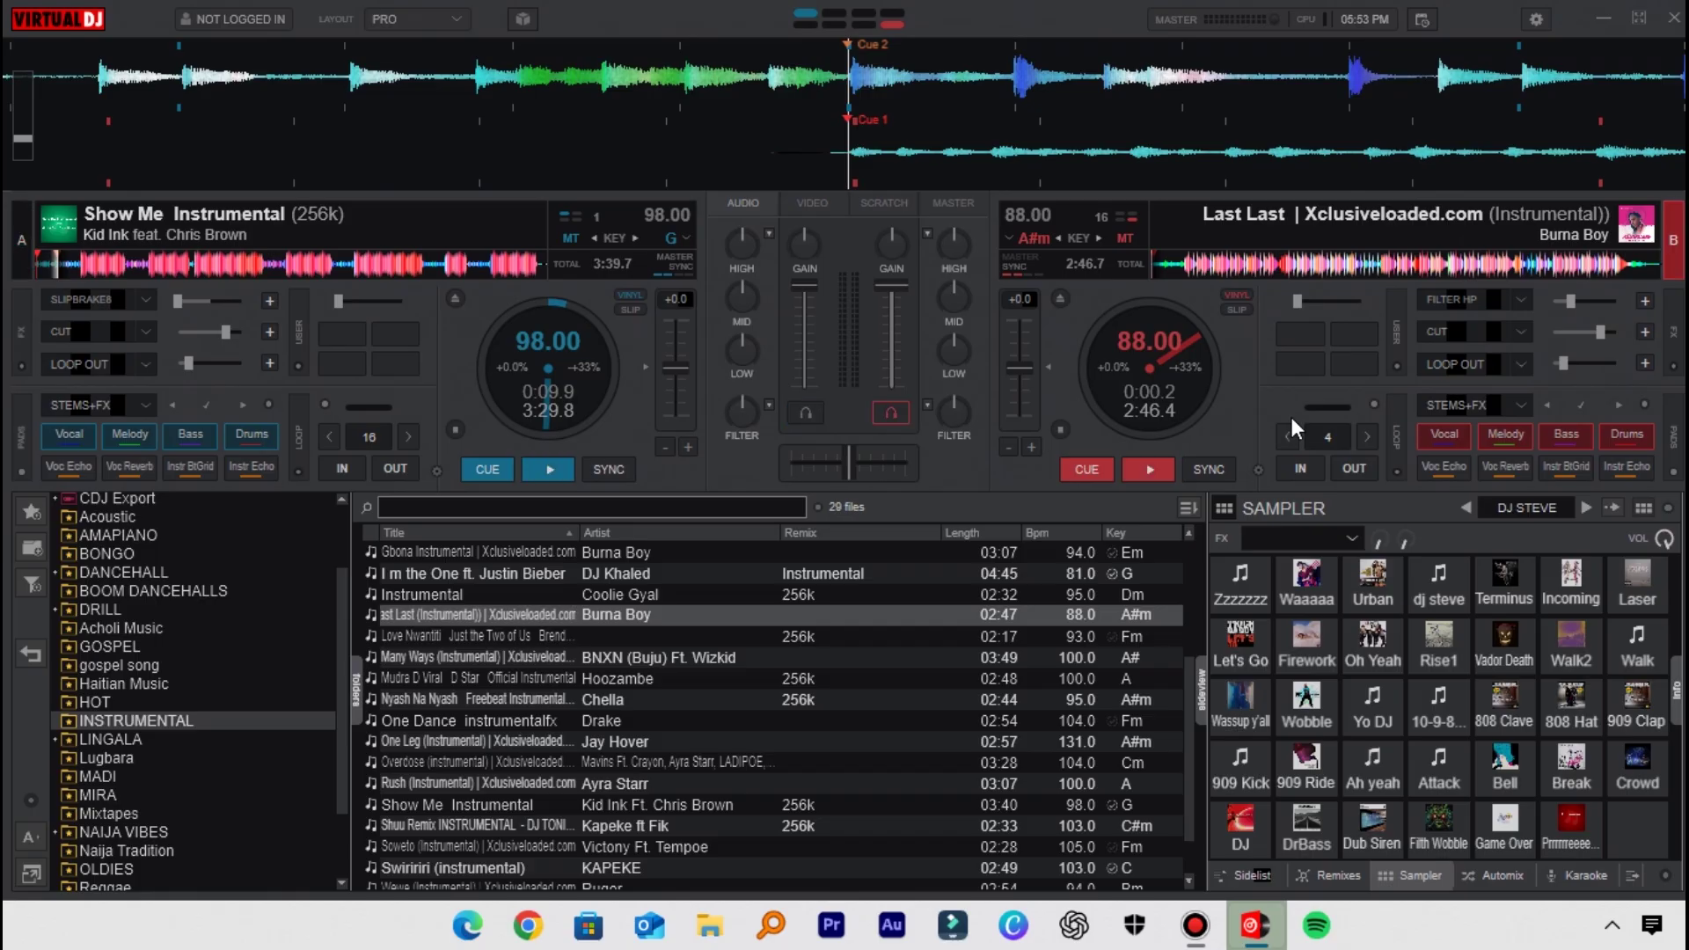
{"action": "key", "text": "space"}
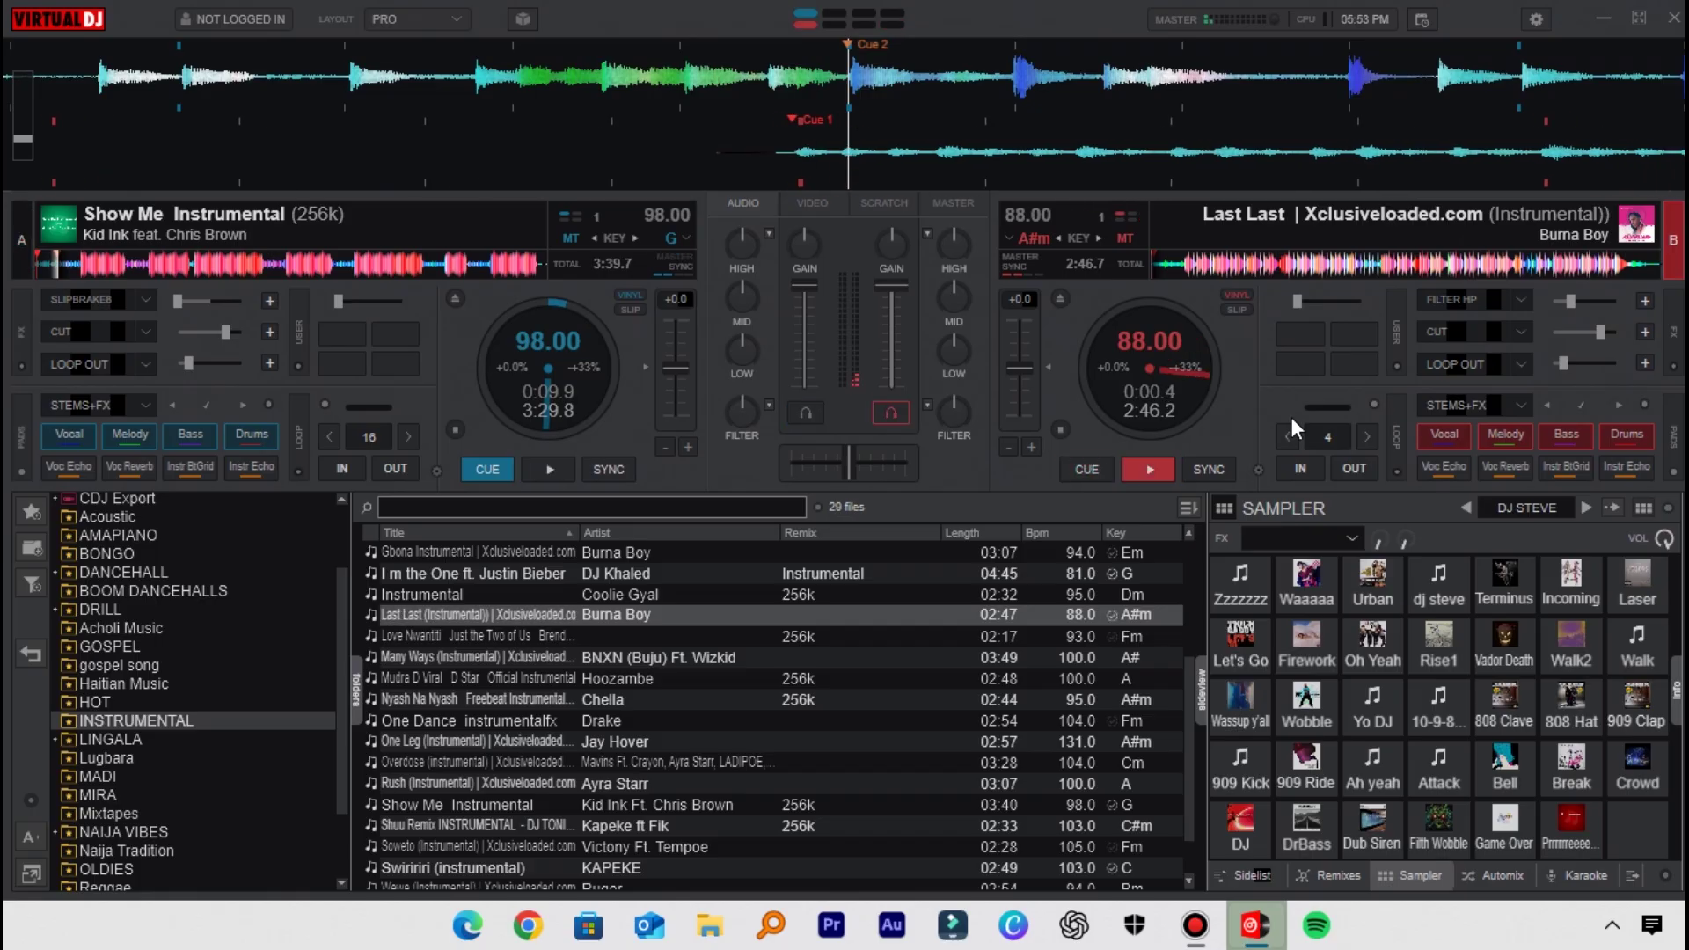